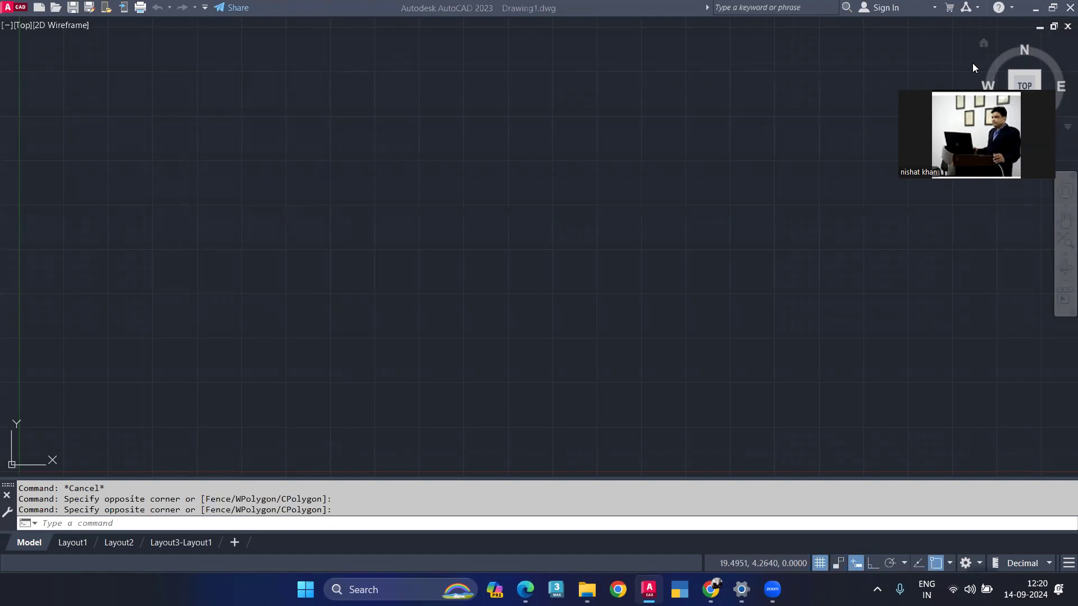
Check Drawing Units (UN): Decimal lengths at 0.0000, Decimal Degrees angles, Inches insertion scale; accept
left_click(429, 298)
left_click(370, 306)
type("UN")
key("Return")
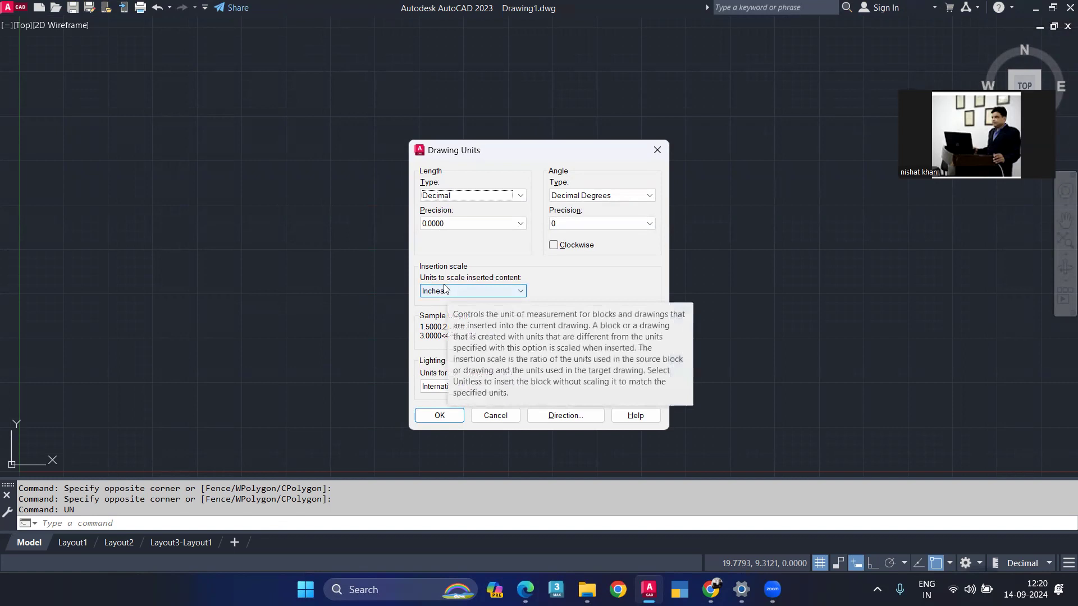
left_click(439, 416)
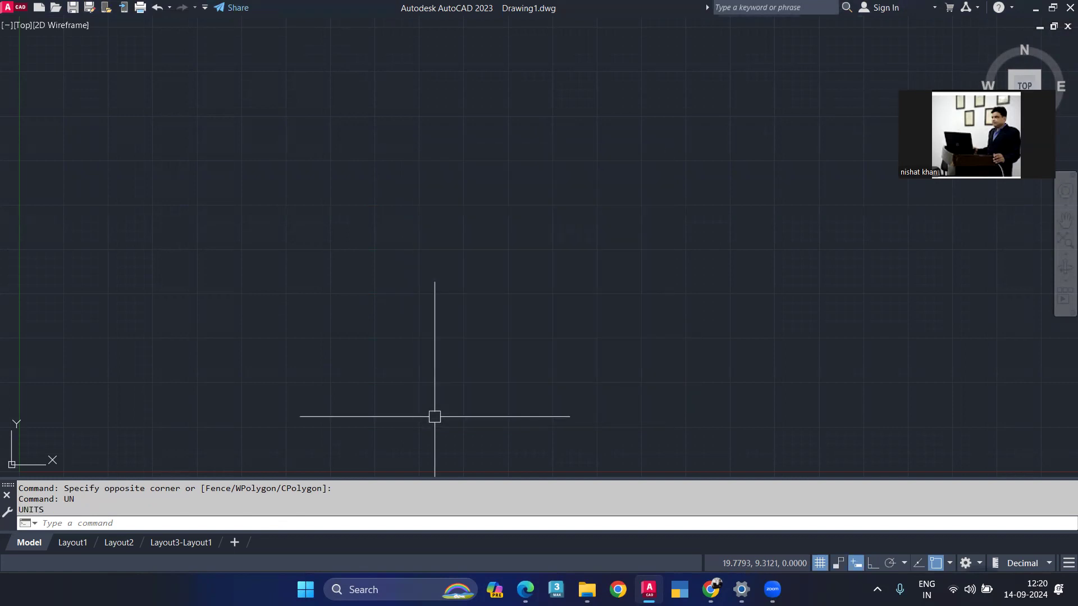
Zoom All on the empty drawing and pan so the origin sits near the left edge
type("z")
key("Return")
type("a")
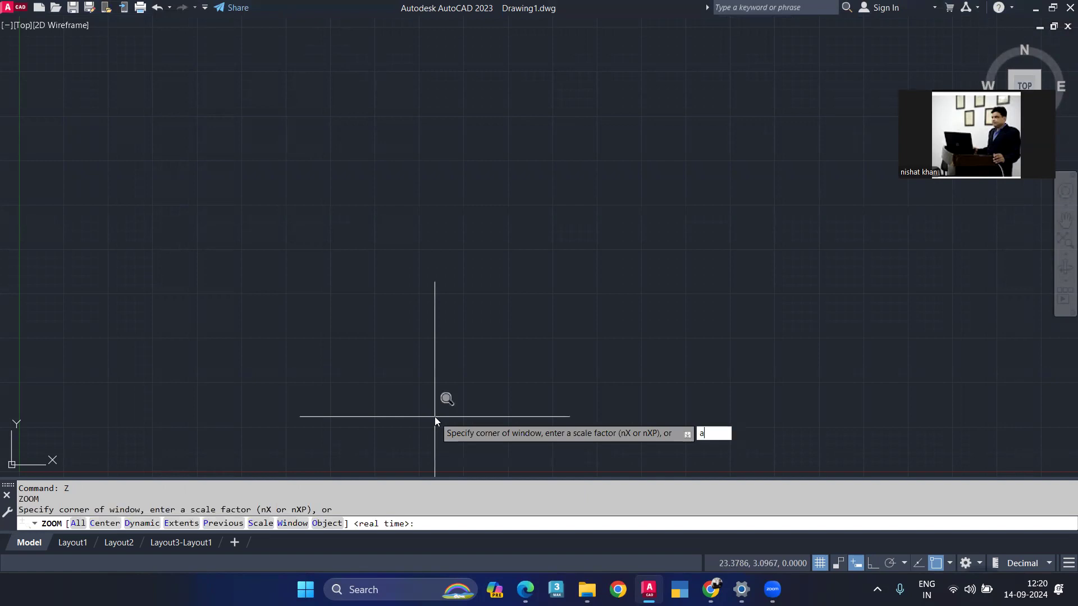
key("Return")
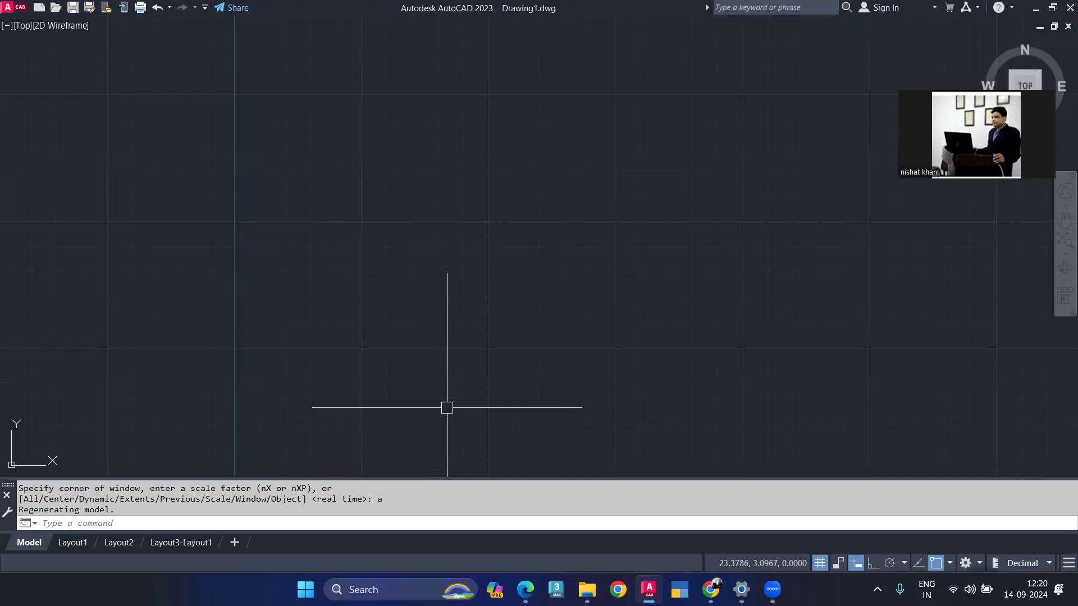
middle_click_drag(510, 327, 310, 336)
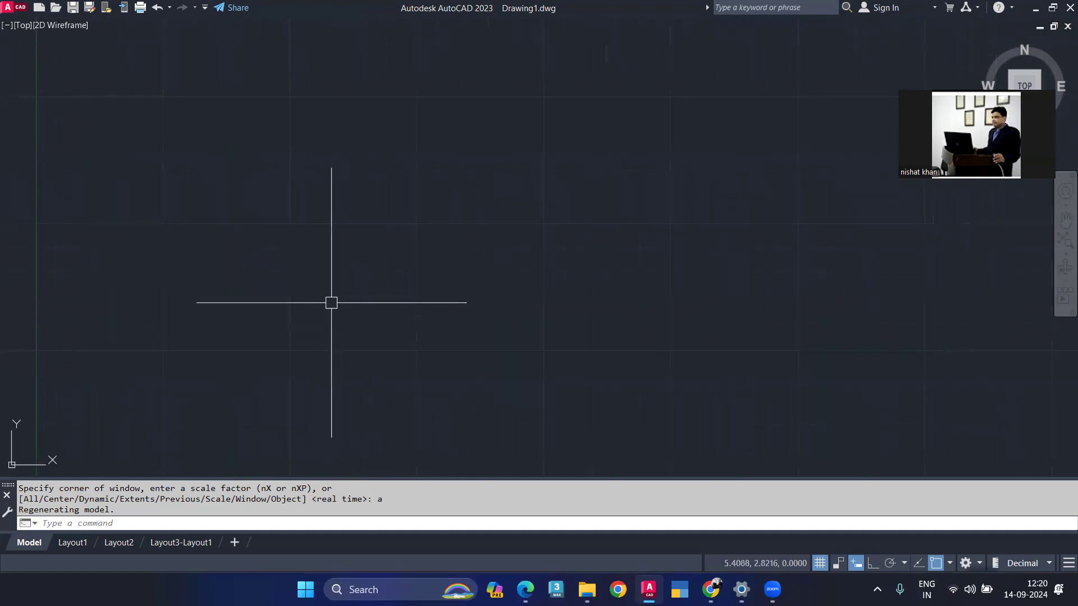
Draw a line from a picked start point to relative offset 50,0, giving a 50-unit horizontal line
type("L")
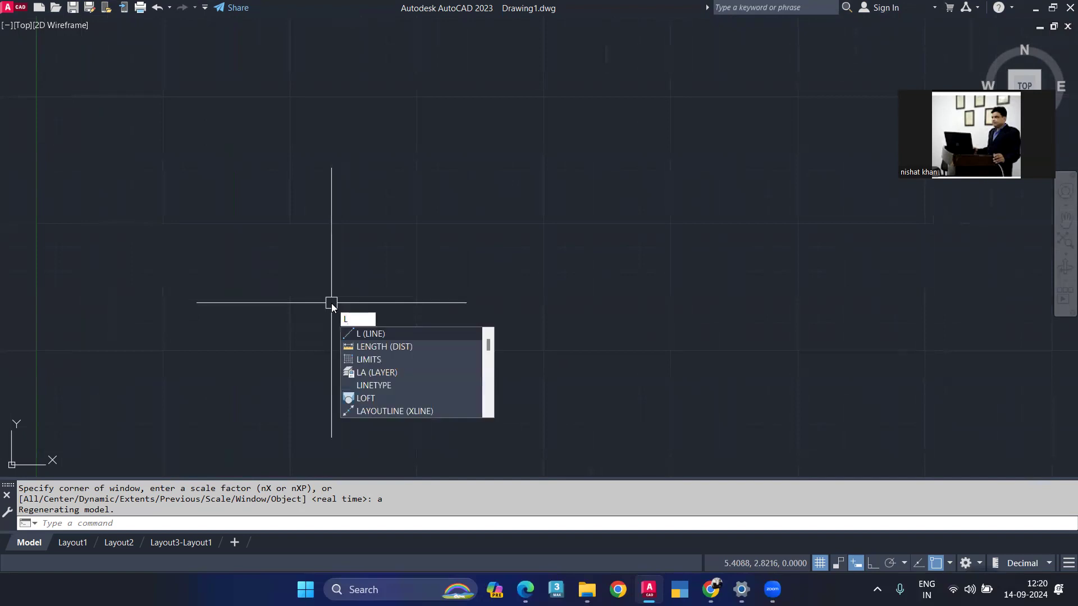
key("Return")
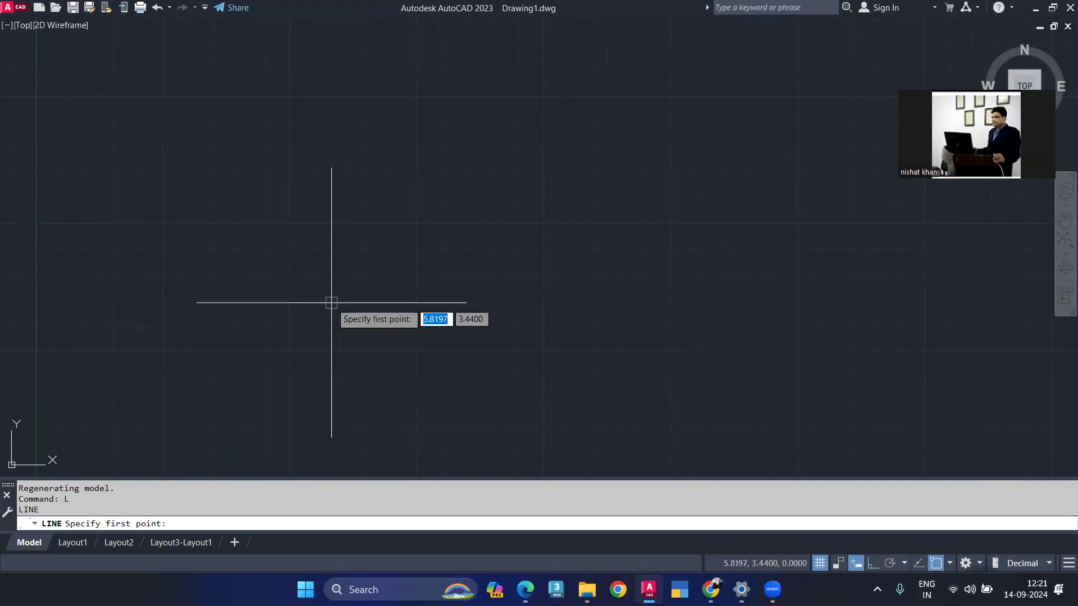
left_click(374, 282)
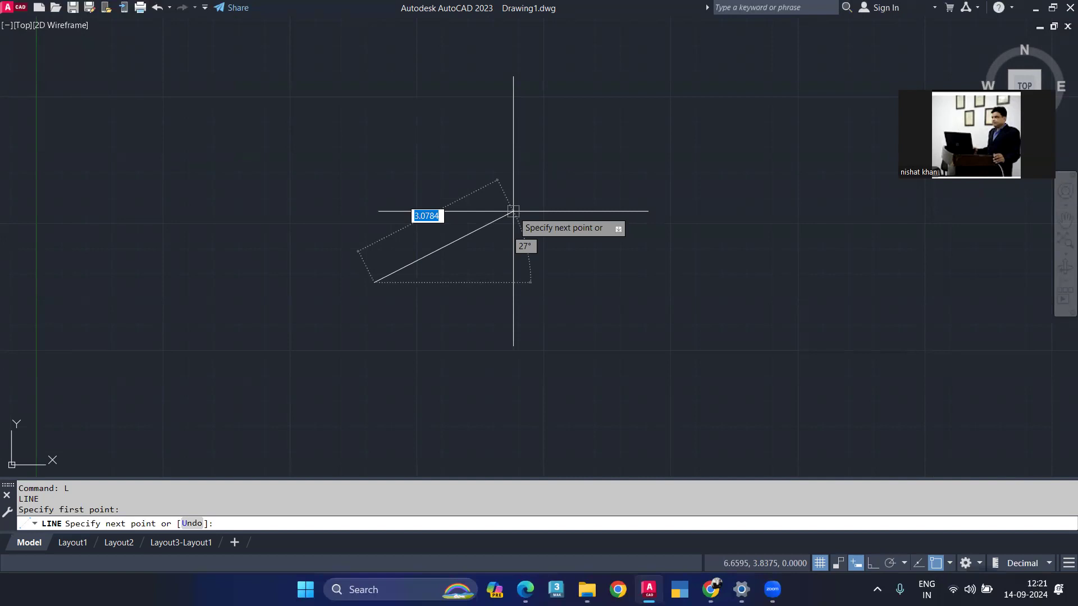
type("50")
key("Tab")
type("0")
key("Return")
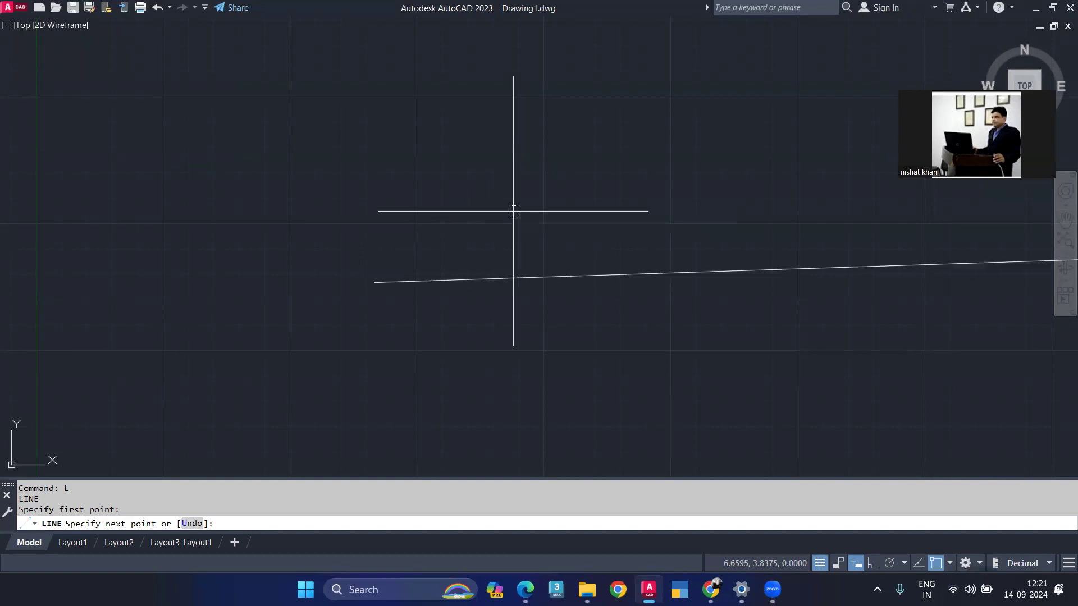
scroll(513, 211, "down", 2)
middle_click_drag(555, 202, 340, 202)
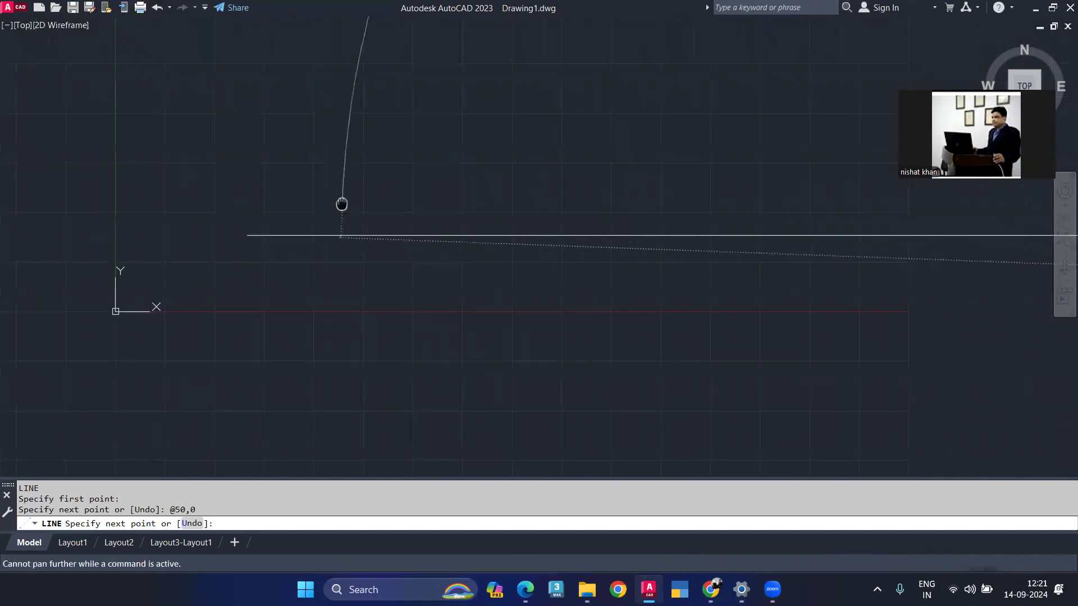
middle_click_drag(827, 298, 723, 291)
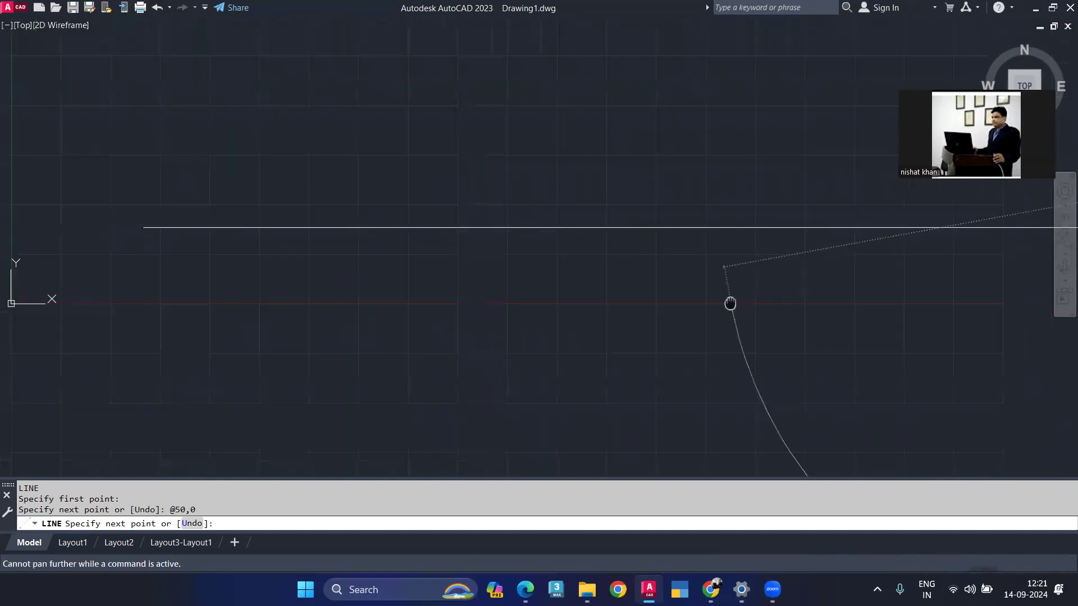
key("Return")
scroll(448, 302, "down", 4)
scroll(478, 329, "up", 1)
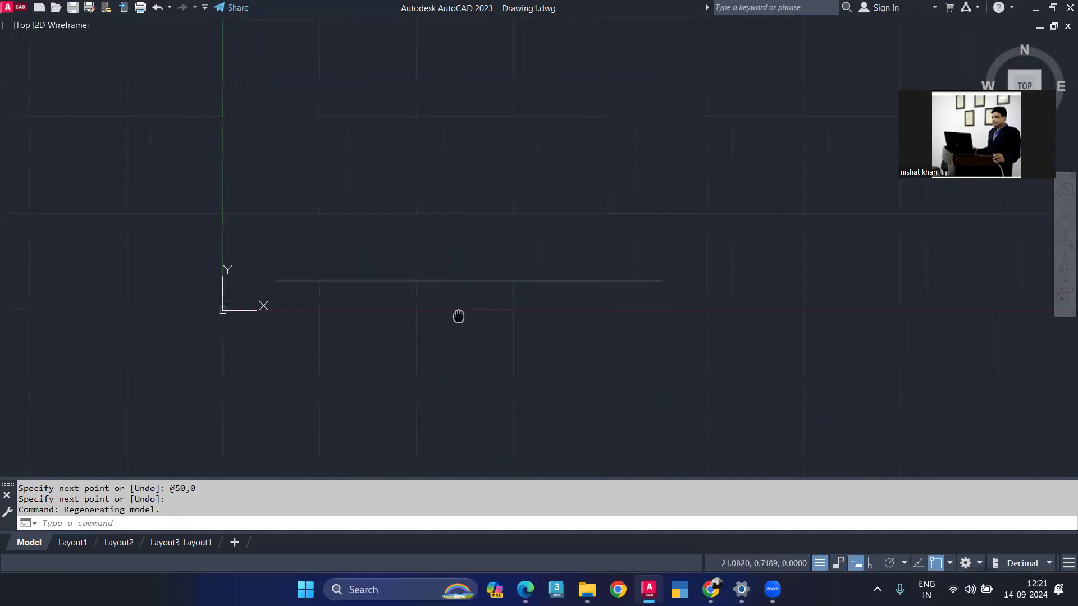
scroll(506, 266, "up", 2)
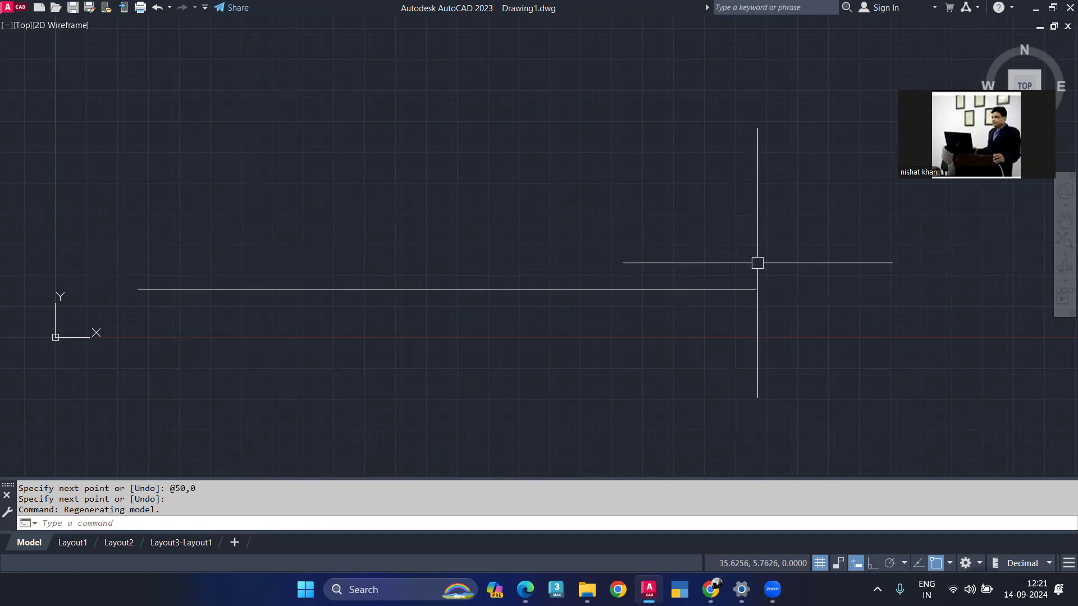
From the base line's right end, draw the 50-unit right side upward (0,50)
key("Return")
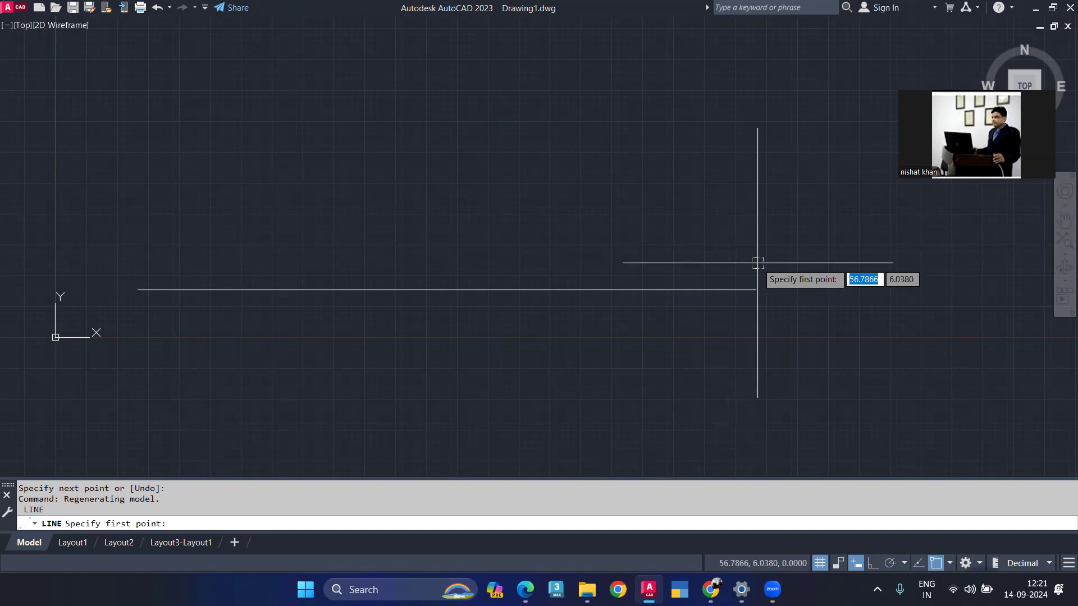
left_click(756, 289)
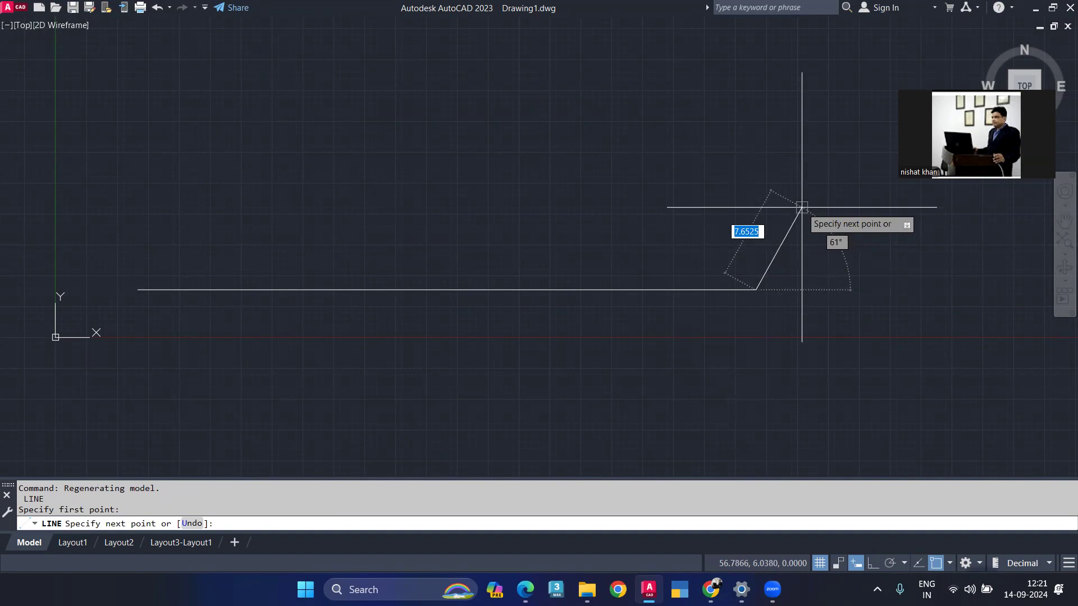
scroll(791, 202, "down", 2)
middle_click_drag(781, 169, 704, 276)
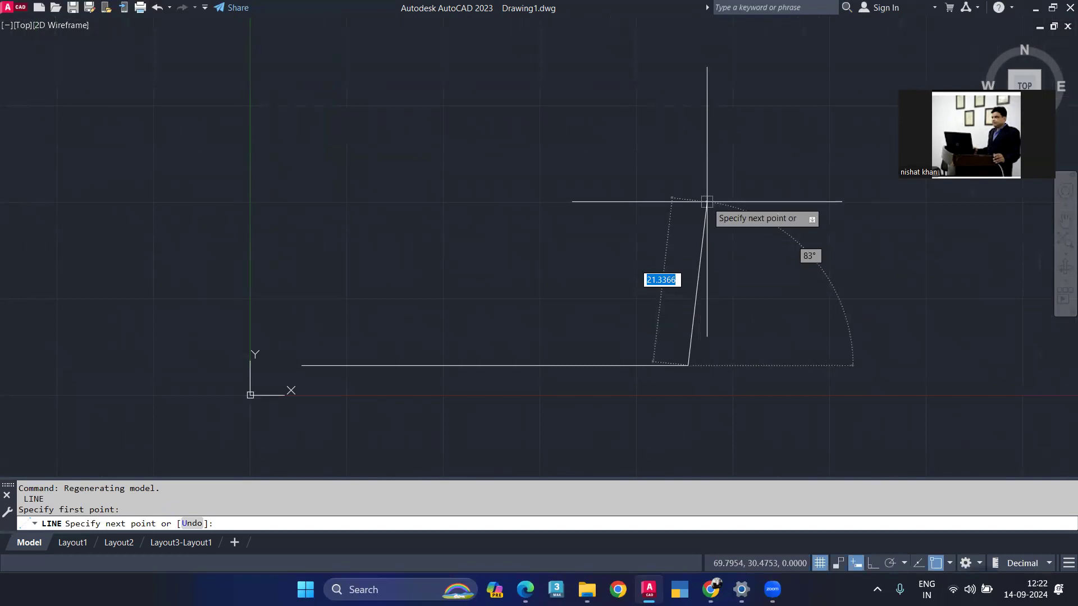
type("0")
key("Tab")
type("50")
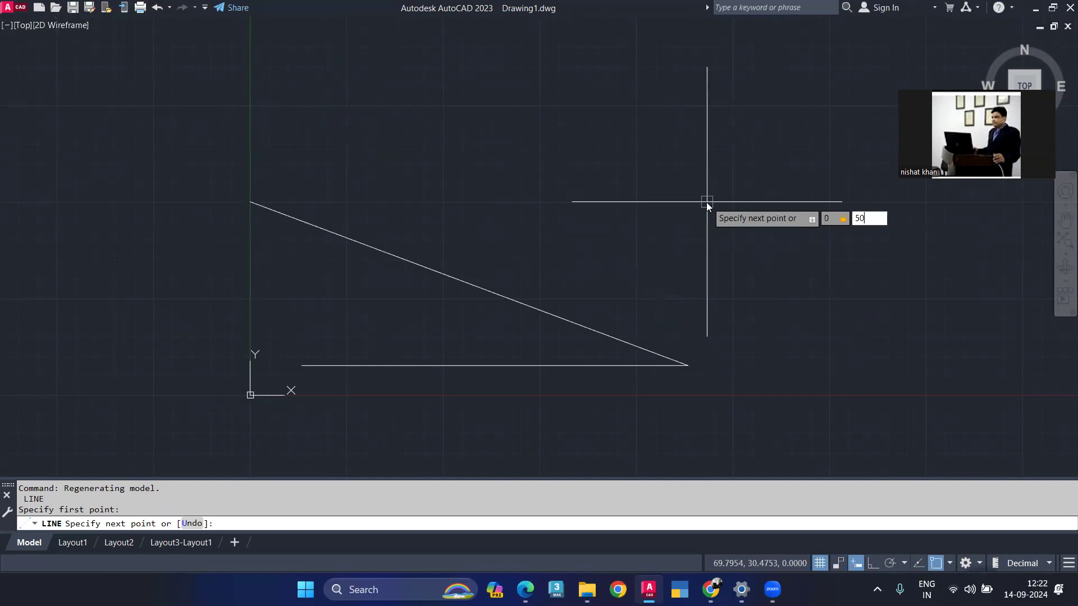
key("Return")
Draw the top side (-50,0) and left side (0,-50) to close the square, then end LINE
middle_click_drag(689, 198, 655, 256)
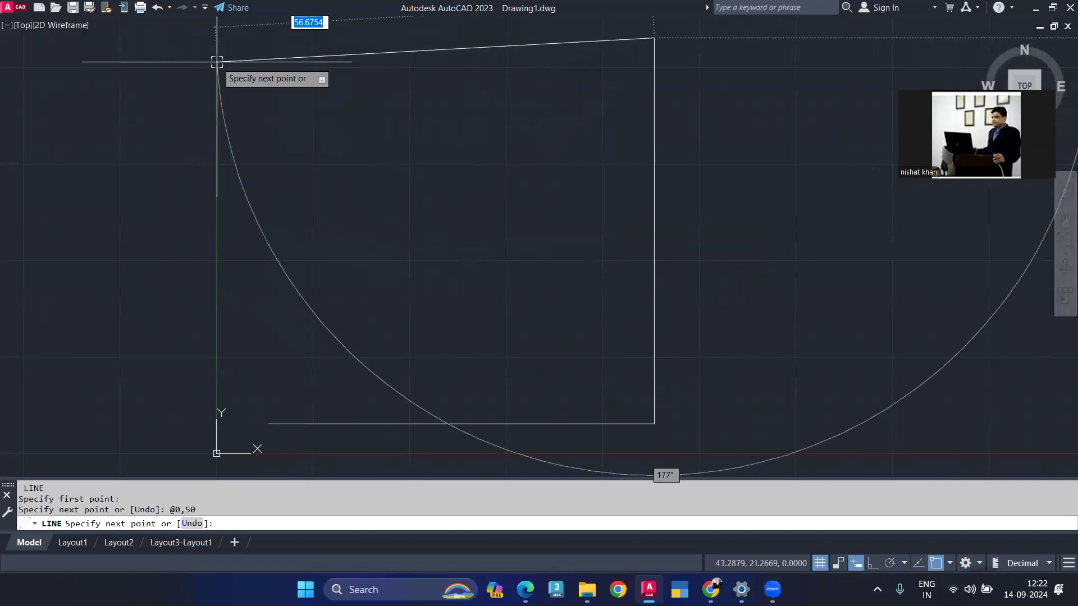
type("-50,0")
key("Return")
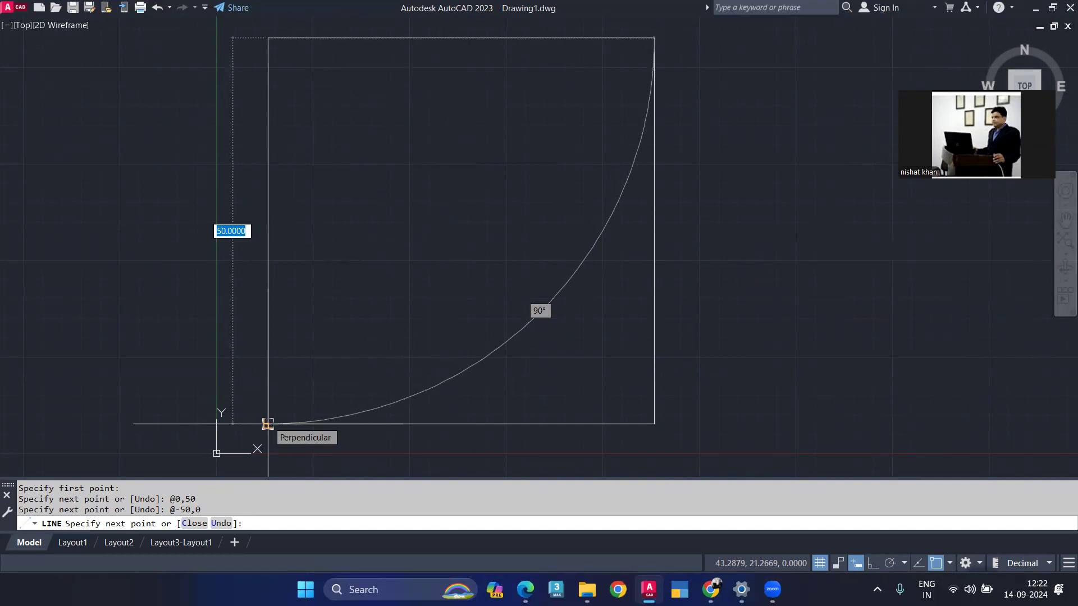
key("BackSpace")
type("0,")
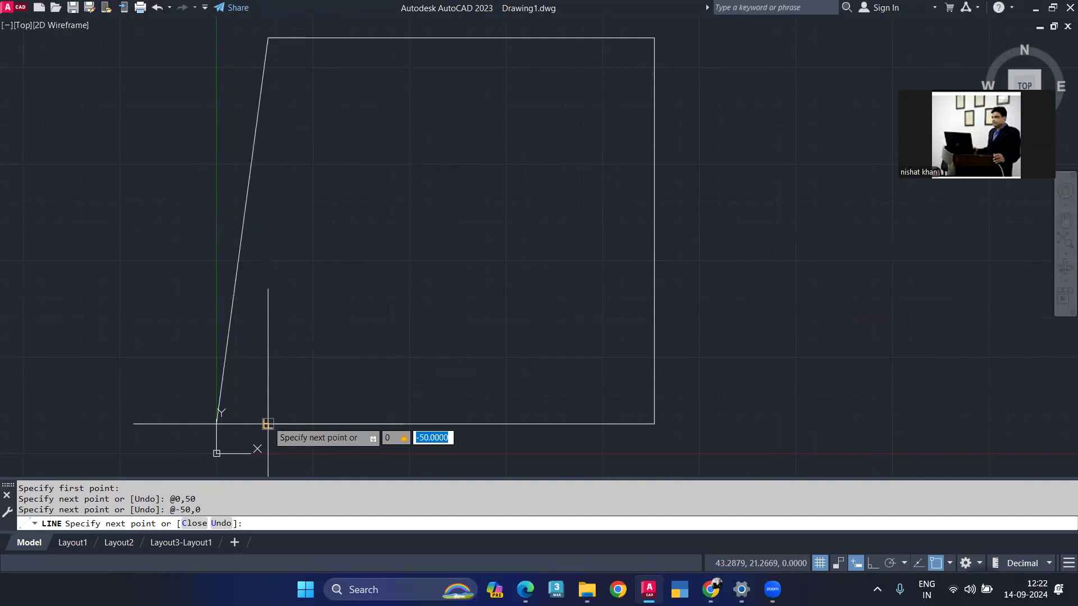
type("-50")
key("Return")
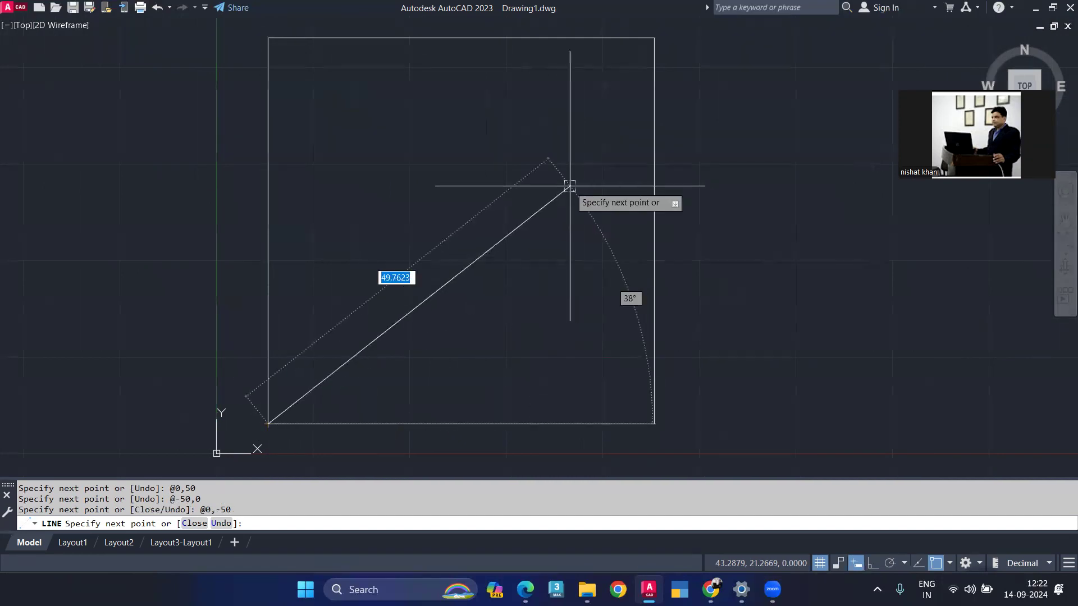
key("Return")
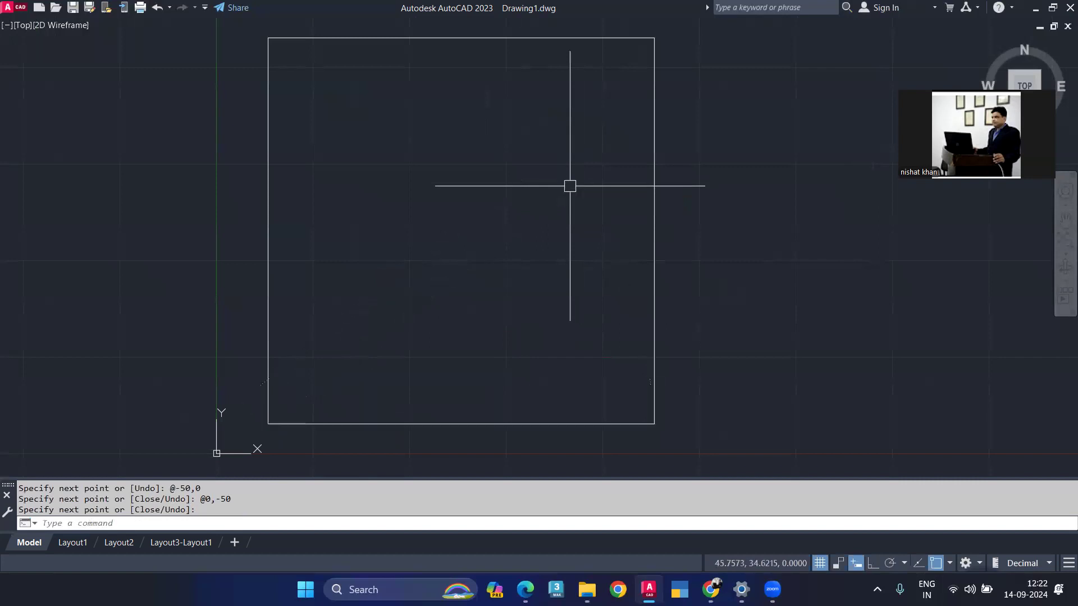
Window-select all four lines of the square and delete them
scroll(347, 257, "down", 2)
middle_click_drag(347, 257, 284, 265)
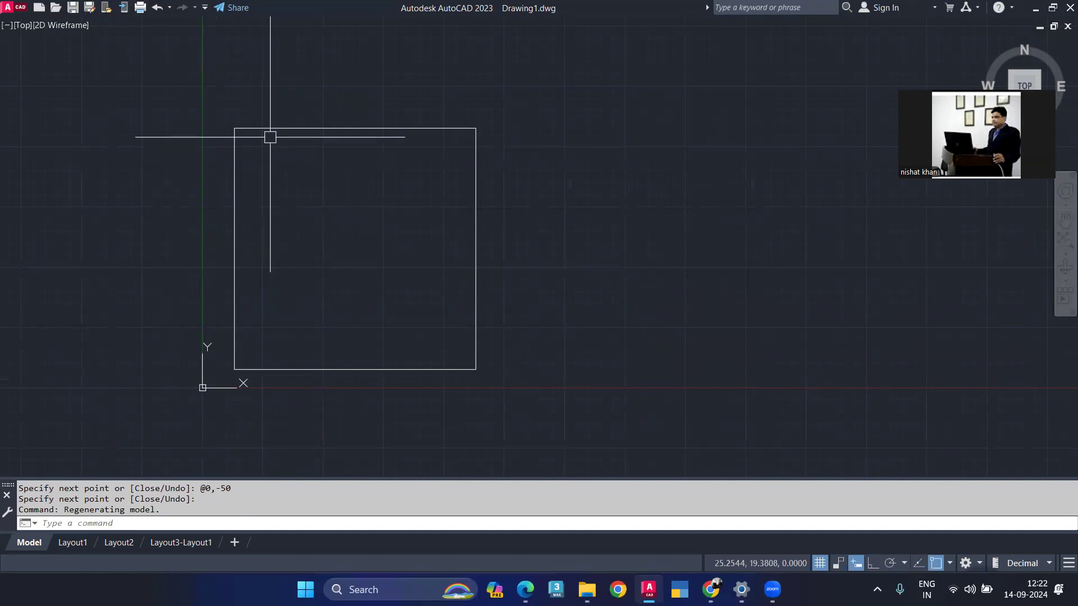
left_click(182, 106)
left_click(495, 406)
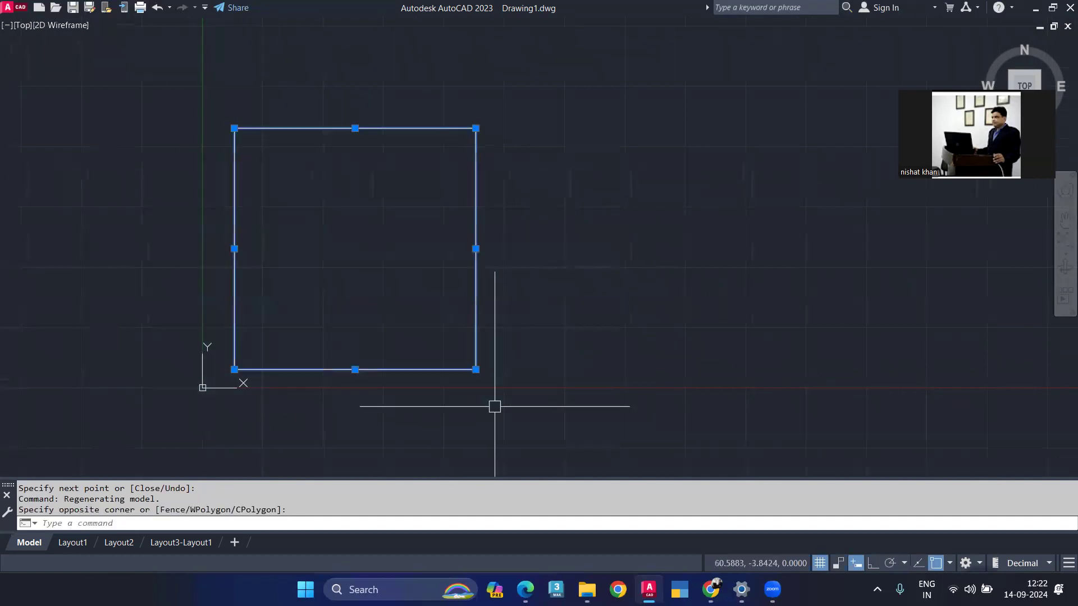
key("Delete")
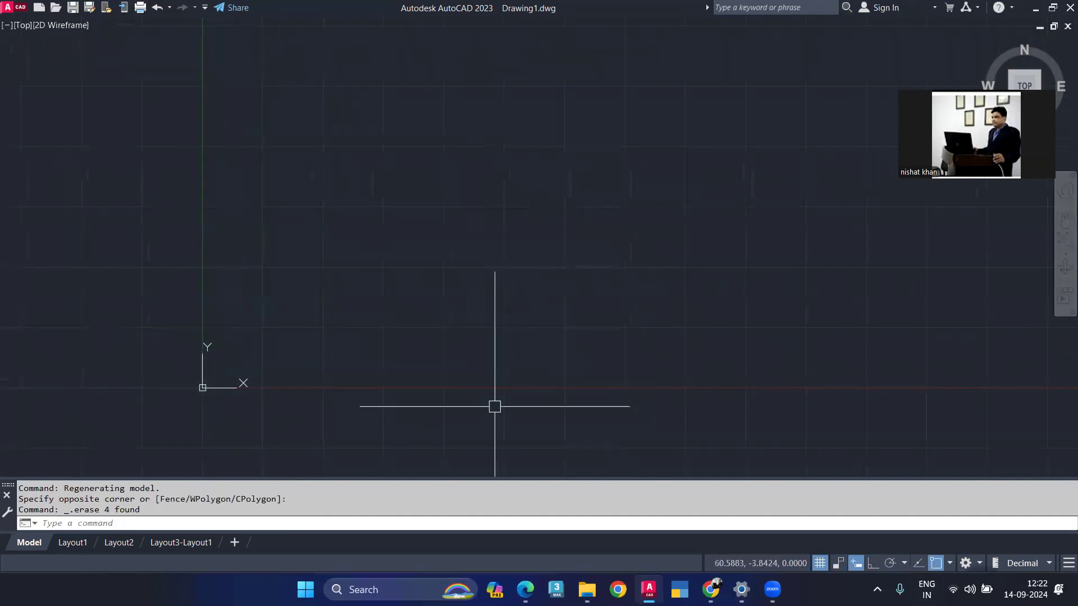
Open the reference image IMG-20240829-WA0007 from the Downloads folder in File Explorer
left_click(587, 589)
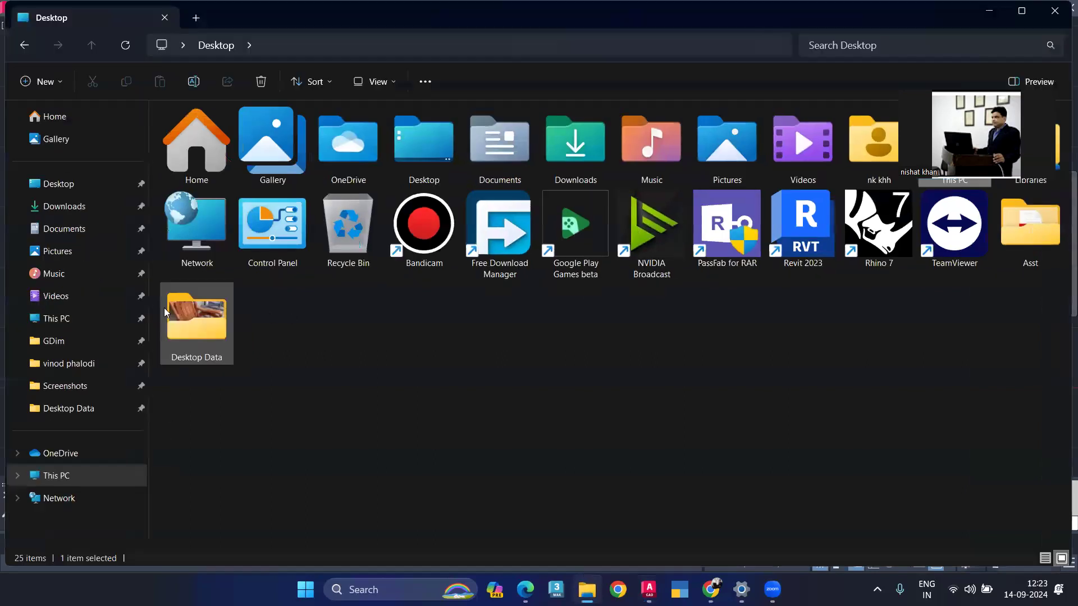
left_click(74, 211)
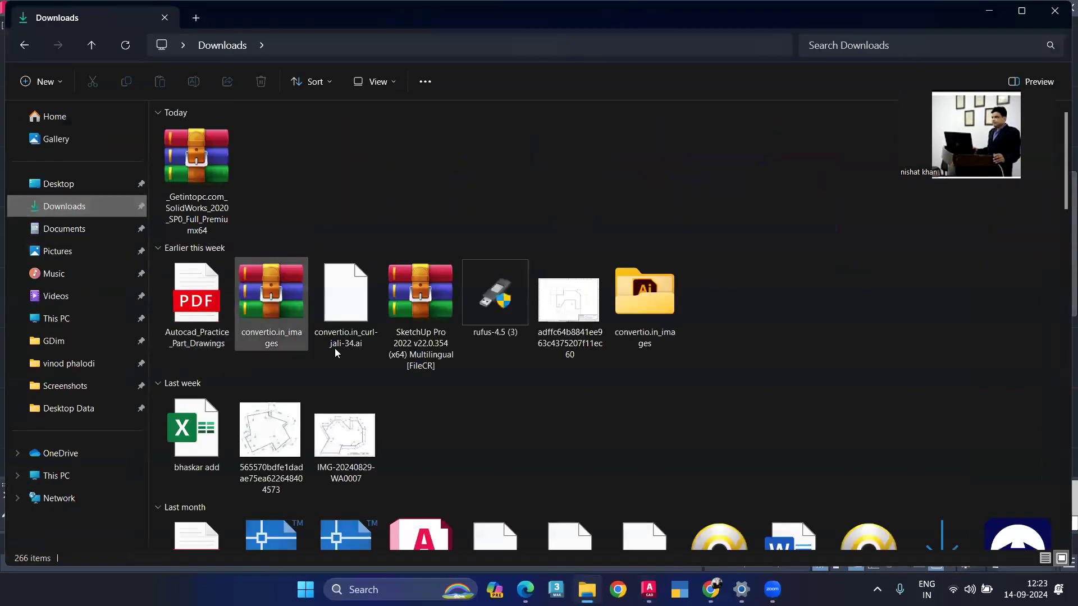
double_click(340, 434)
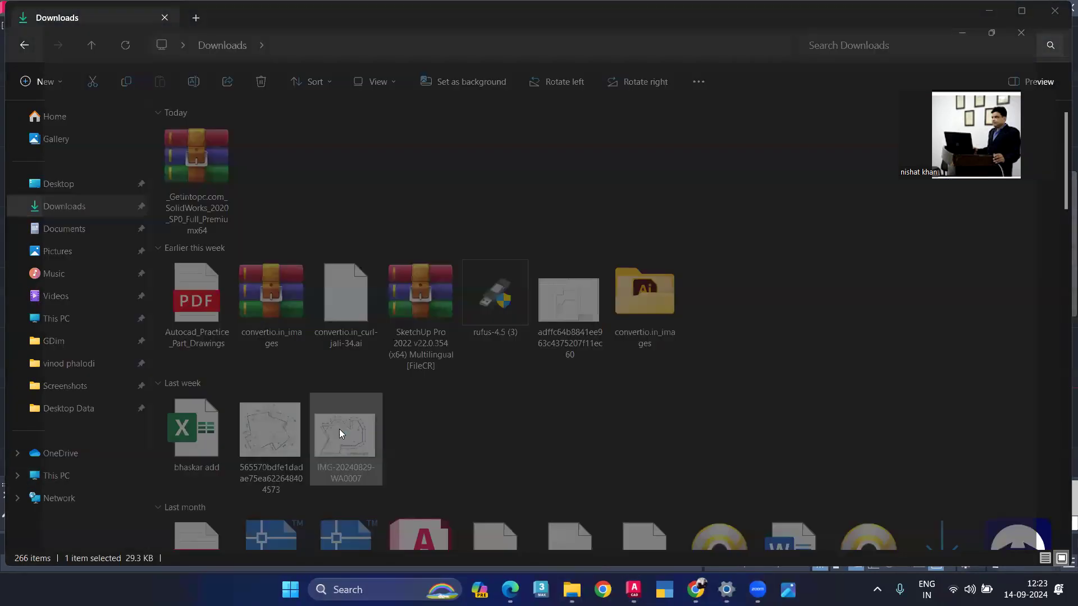
scroll(489, 258, "up", 2)
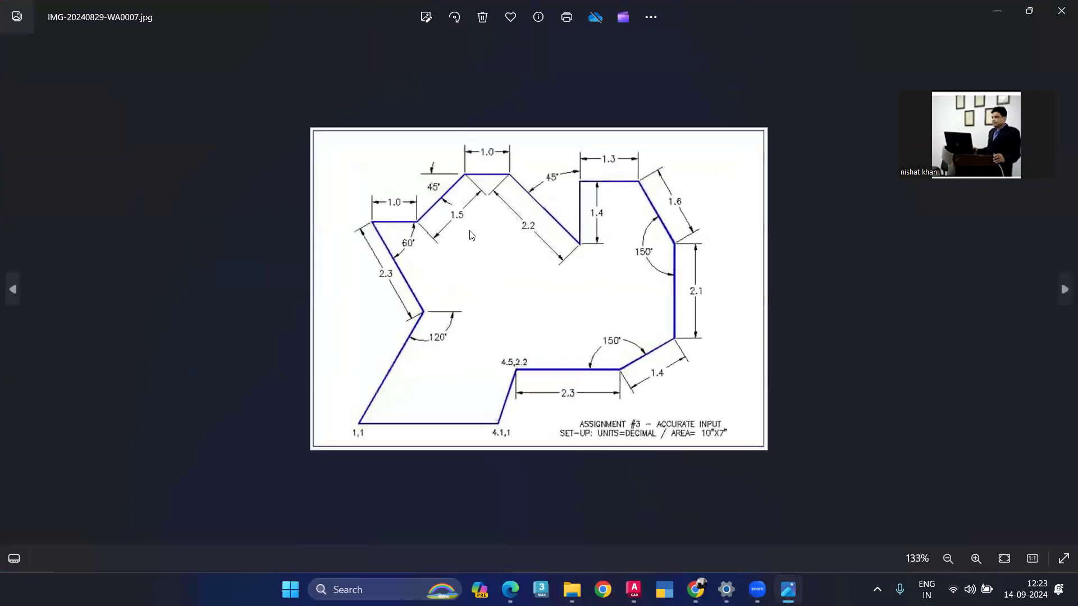
Zoom into the Assignment #3 image, then close Windows Photos
scroll(471, 235, "up", 1)
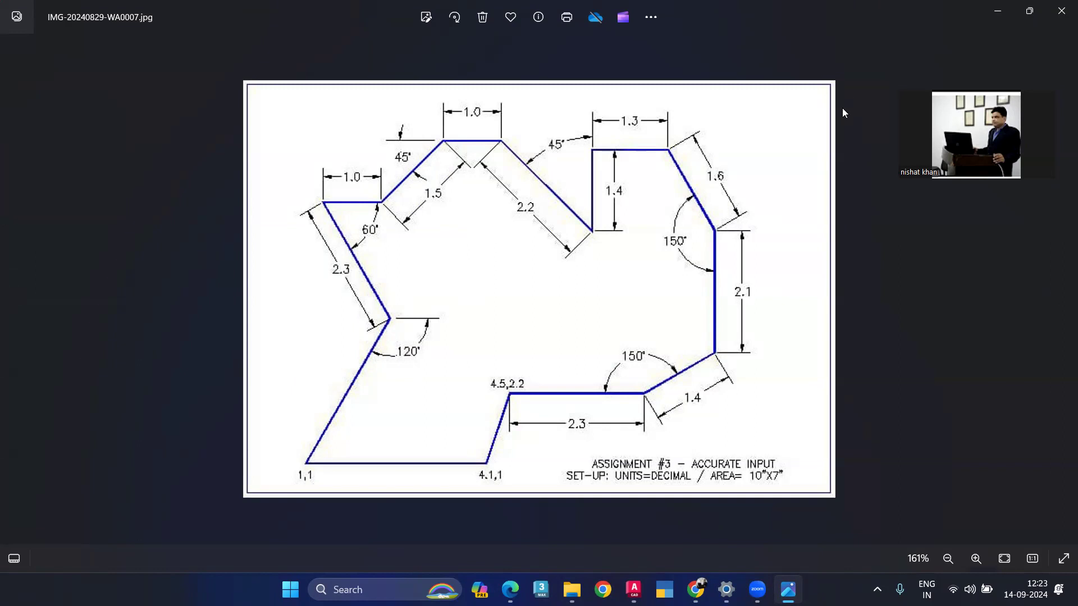
left_click(1061, 11)
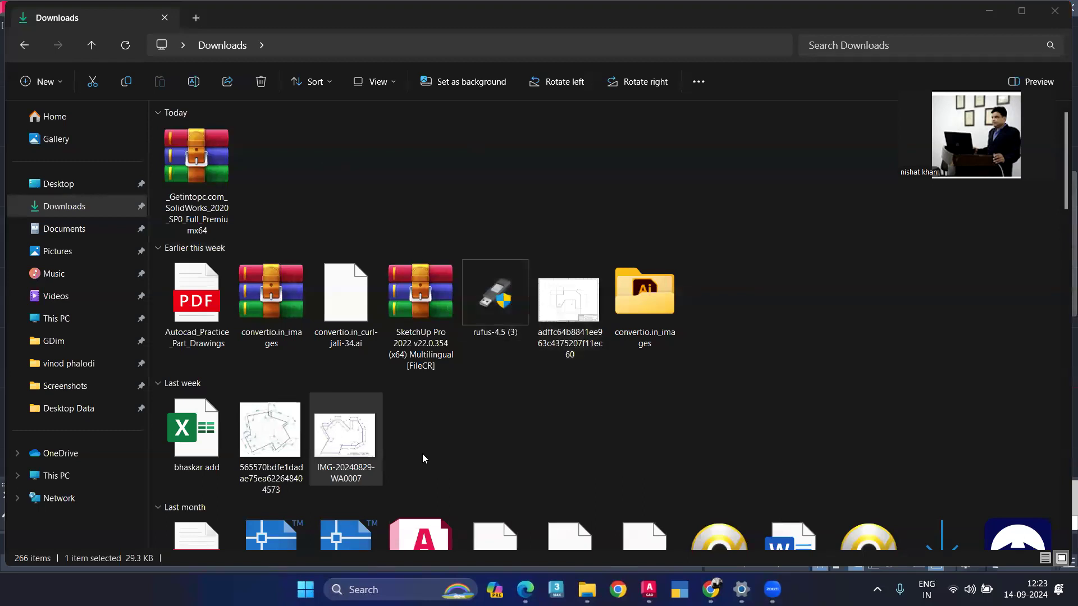
Copy IMG-20240829-WA0007 to the clipboard and switch back to AutoCAD
left_click(332, 447)
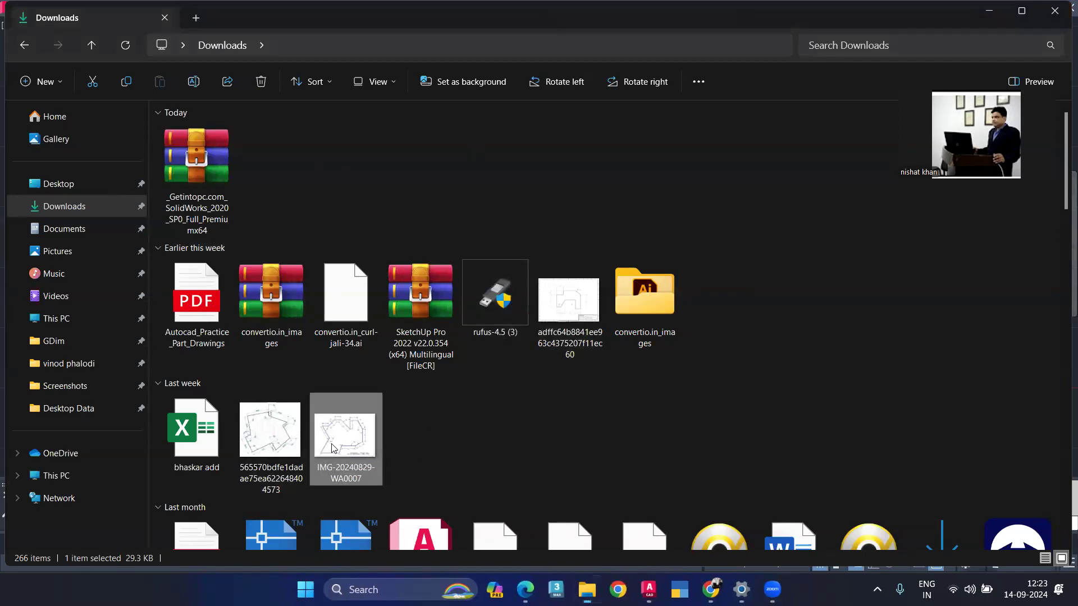
key("ctrl+c")
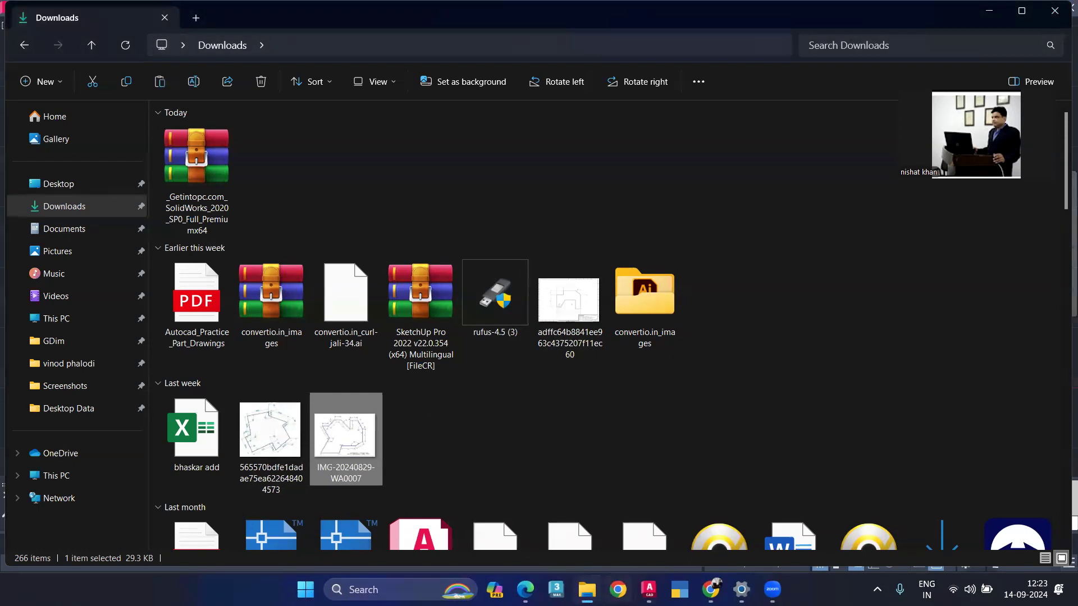
left_click(650, 590)
Paste the copied image into the drawing with picked insertion point and scale, default rotation
key("ctrl+v")
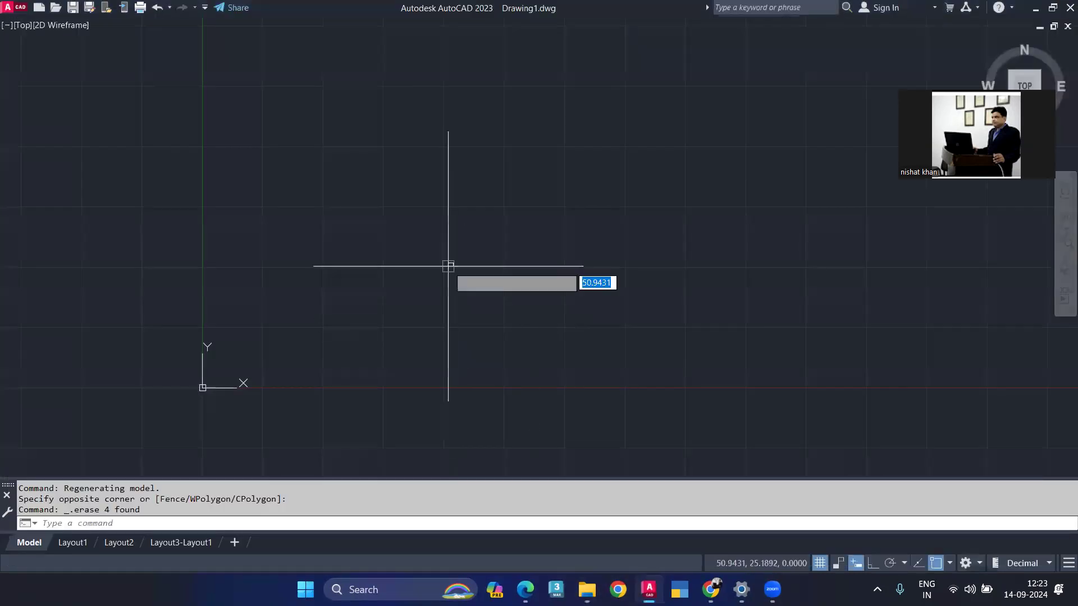
left_click(414, 291)
left_click(763, 213)
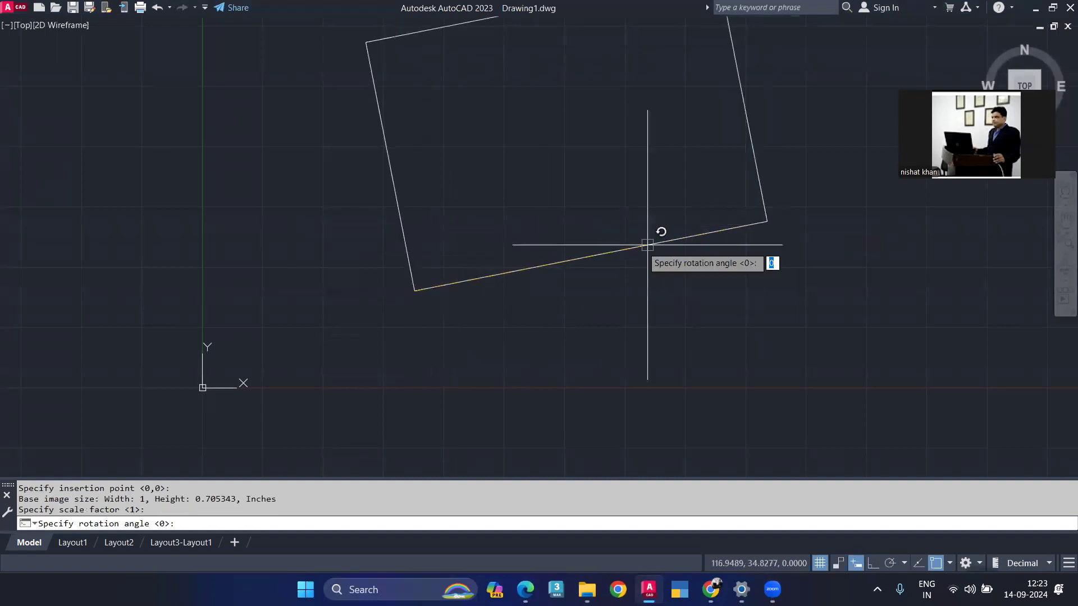
key("Return")
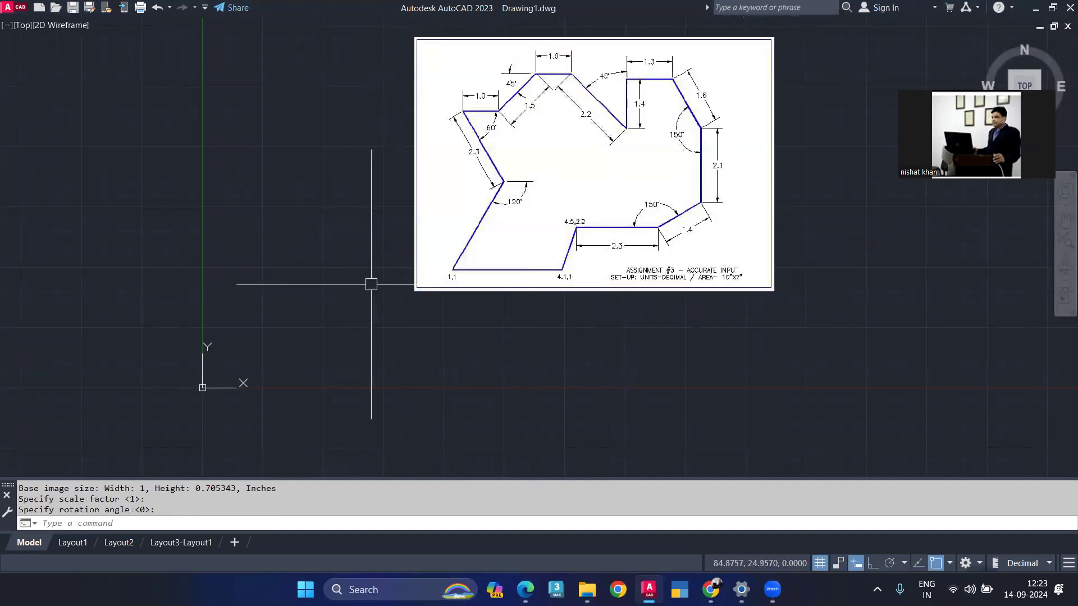
scroll(278, 237, "down", 1)
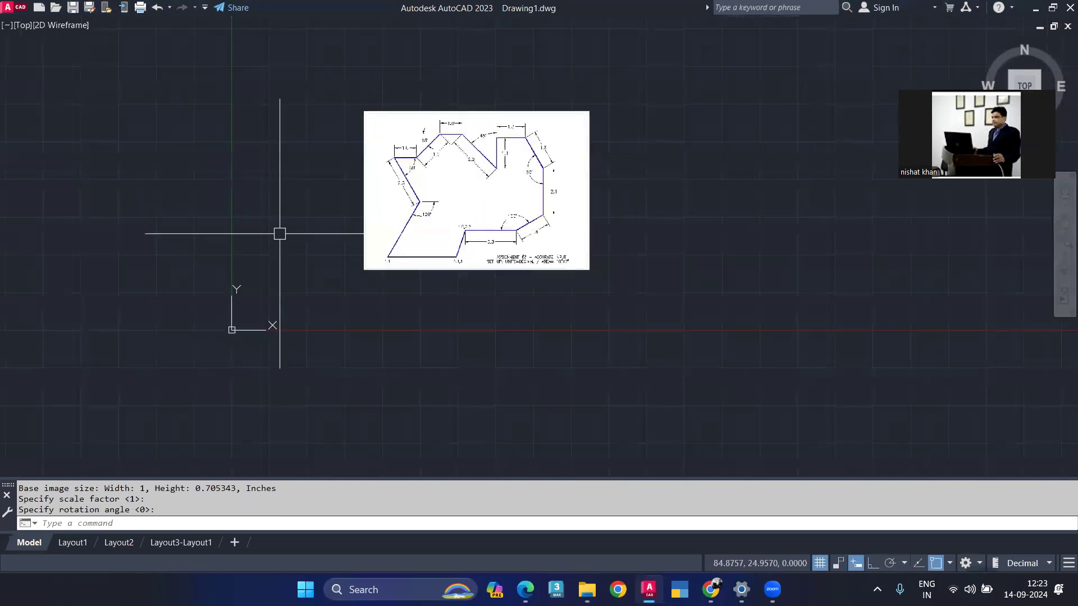
key("Return")
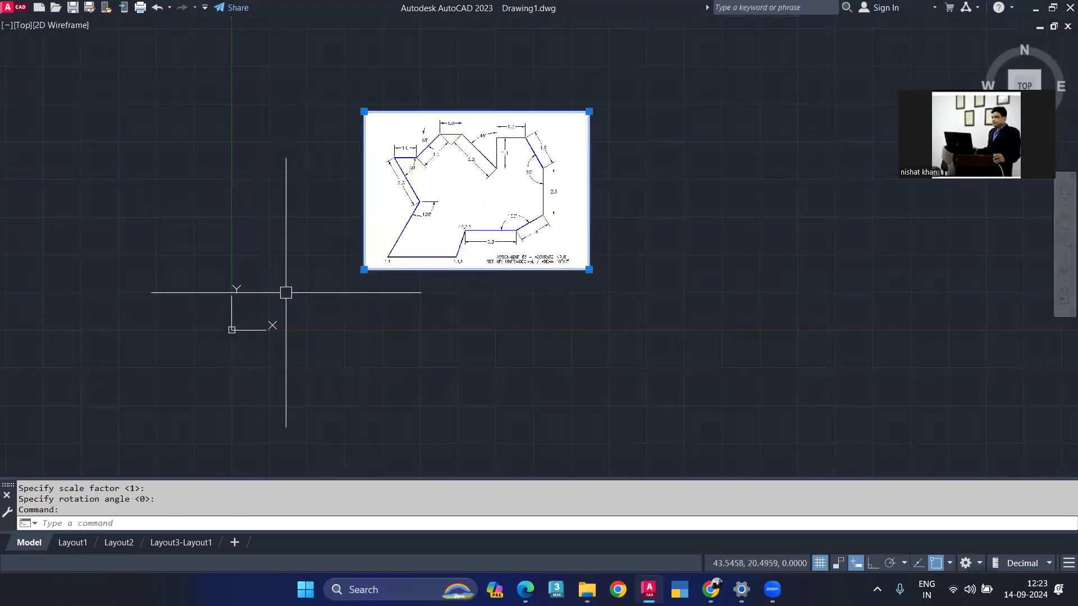
middle_click_drag(98, 230, 185, 267)
Move the image by its lower-left corner to a spot up and left of the origin
type("M")
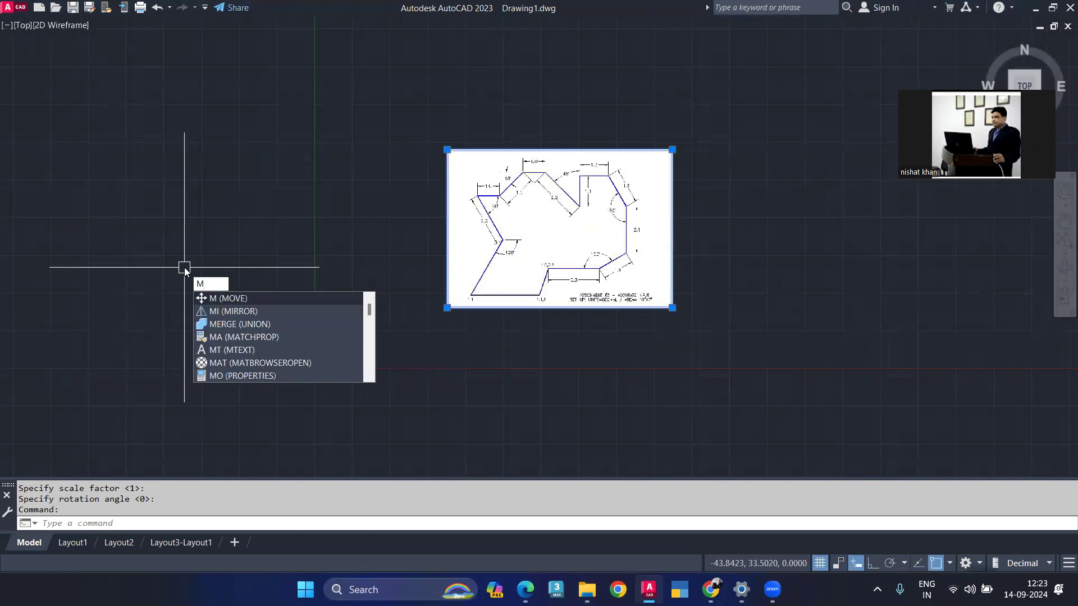
key("Return")
left_click(447, 308)
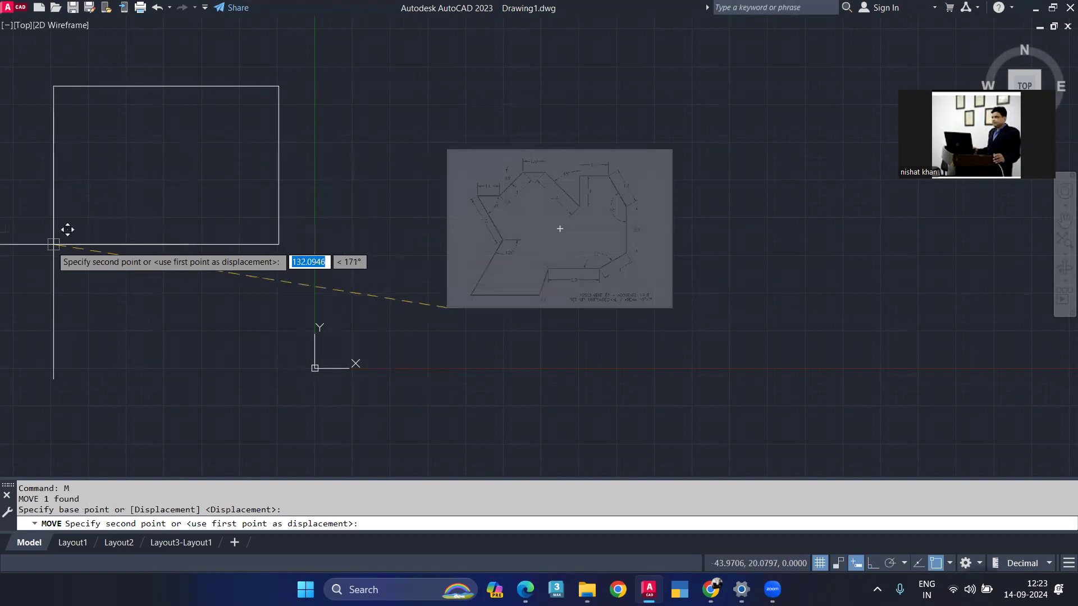
left_click(41, 251)
scroll(332, 240, "up", 2)
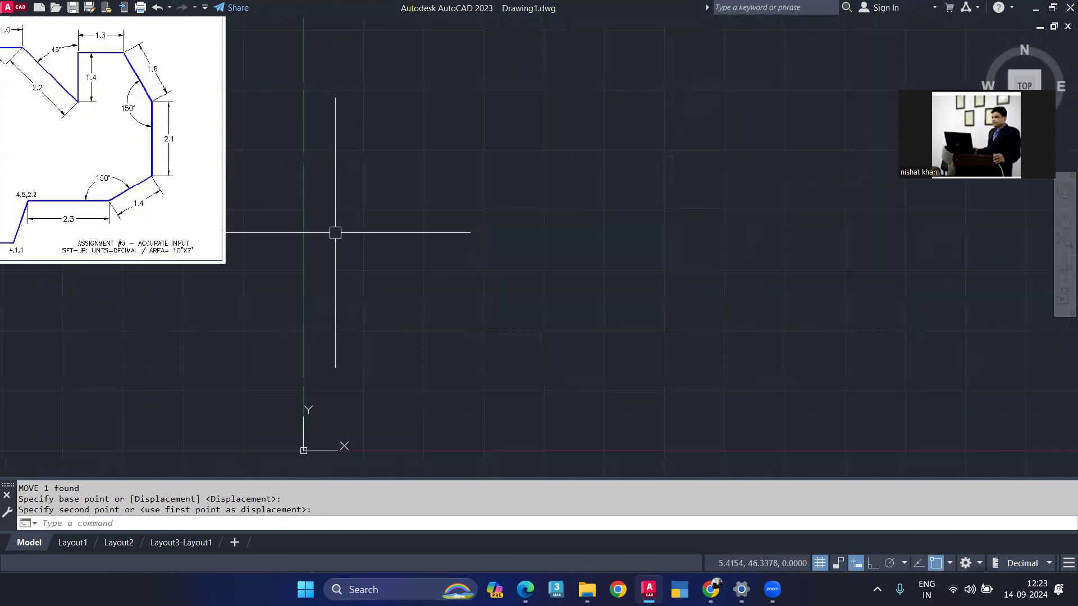
middle_click_drag(335, 233, 497, 295)
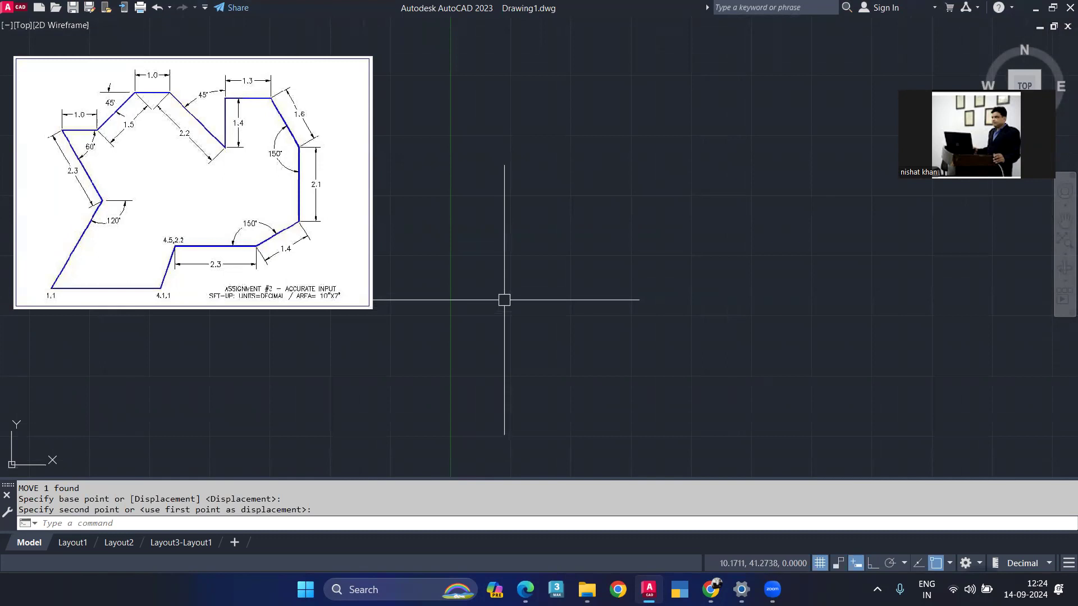
Zoom All and pan so the origin is centred with the reference image in view
scroll(56, 300, "up", 2)
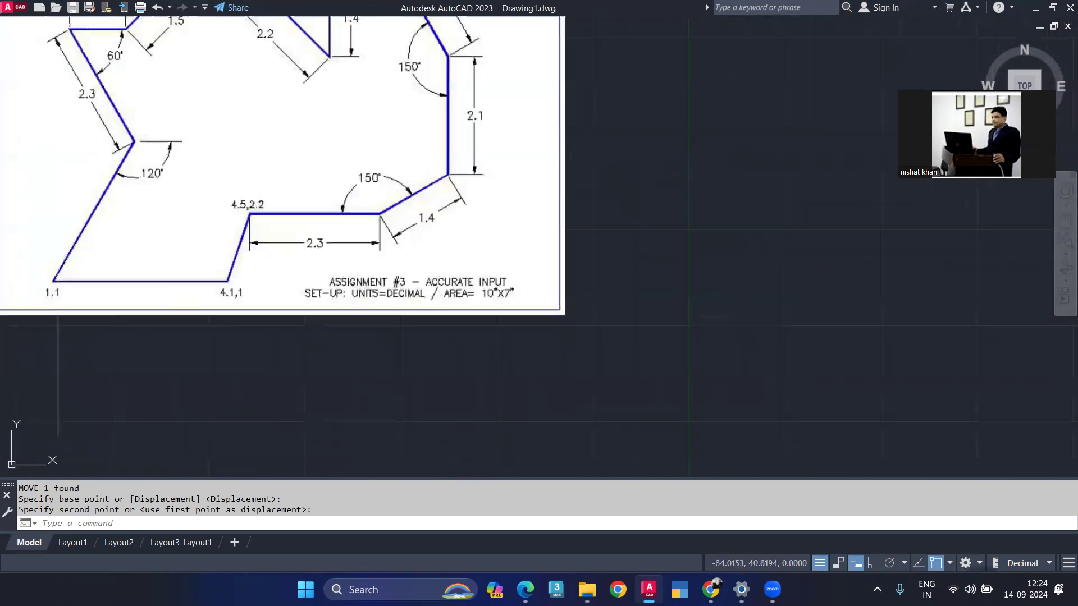
scroll(56, 300, "up", 2)
scroll(57, 301, "down", 3)
type("z")
key("Return")
type("a")
key("Return")
mouse_move(667, 344)
middle_mouse_down()
mouse_move(491, 330)
mouse_move(502, 339)
middle_mouse_up()
scroll(543, 324, "down", 2)
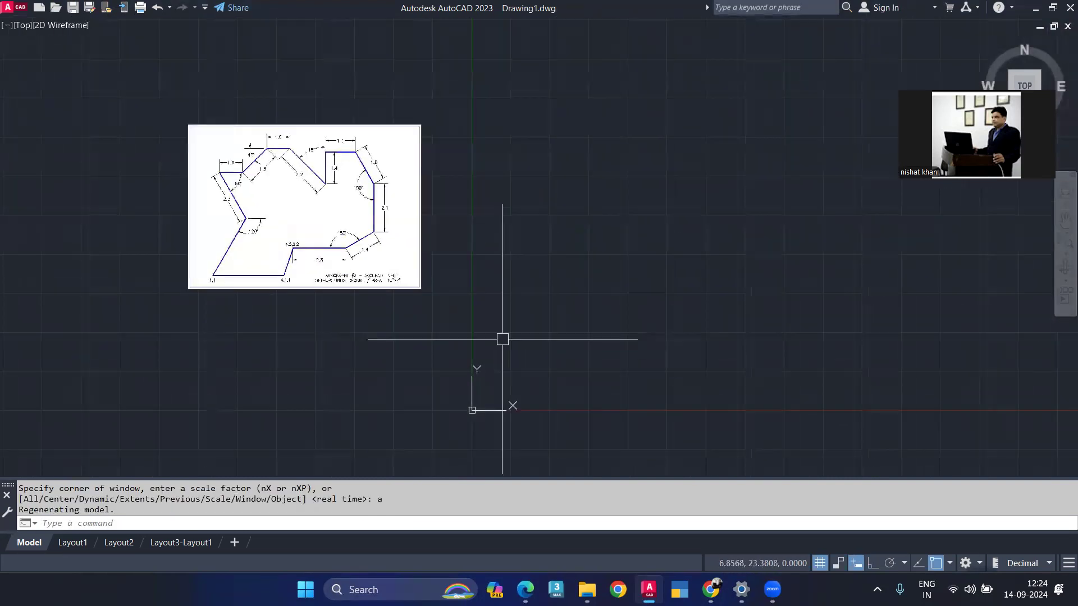
Draw a line starting at 1,1 to the relative point @4.1,1
type("l")
key("Return")
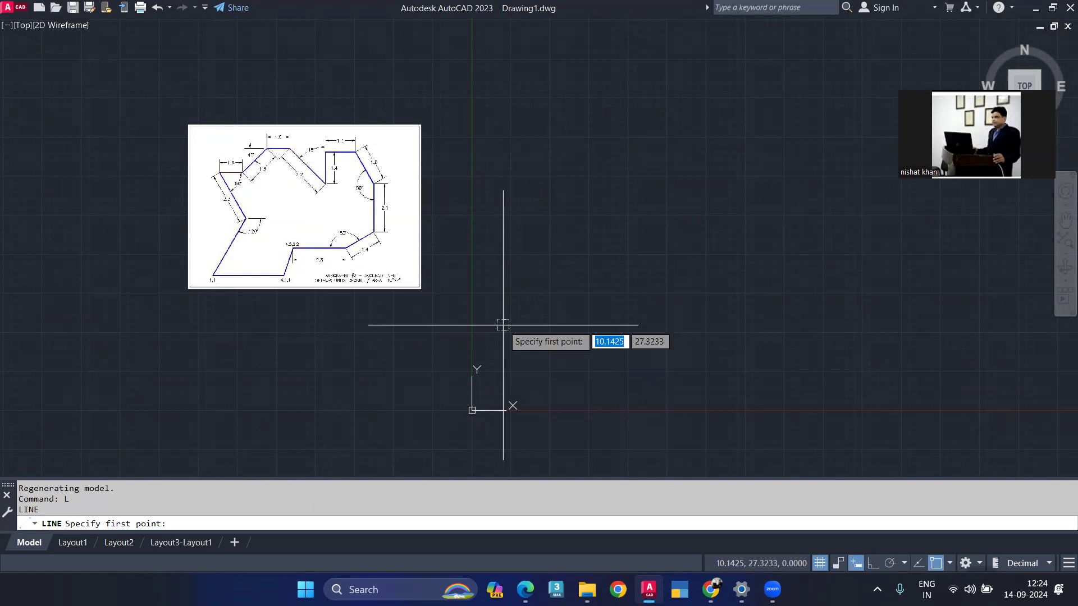
type("1,1")
key("Return")
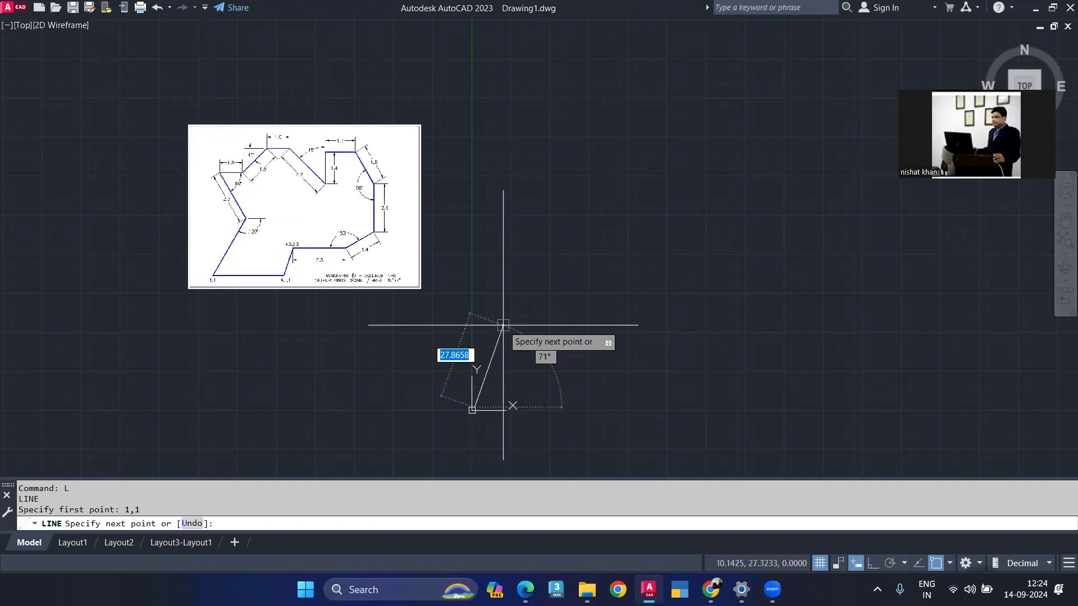
middle_click_drag(482, 456, 474, 381)
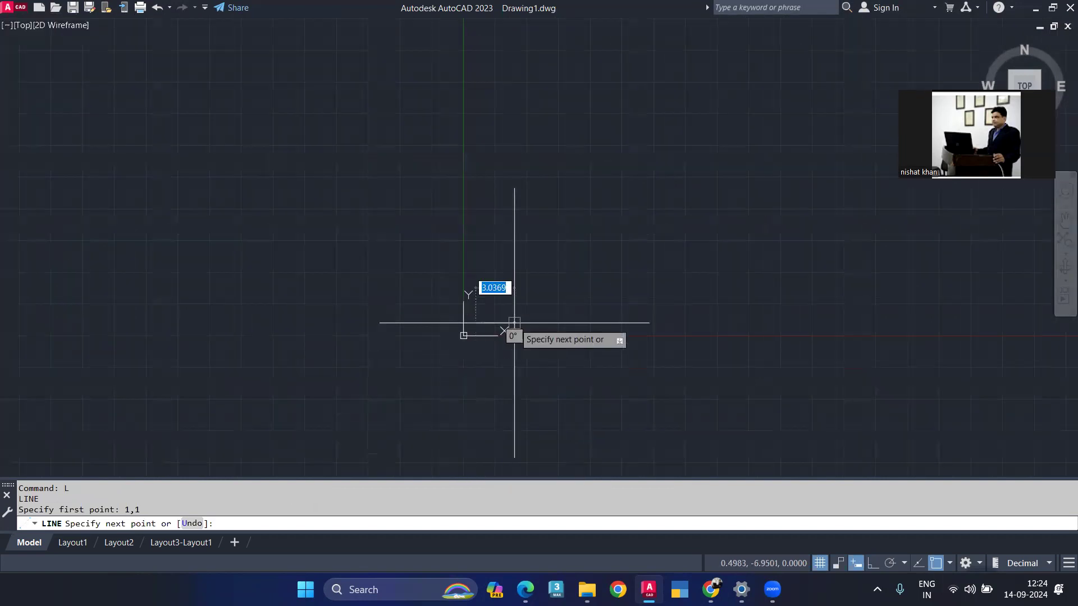
scroll(595, 259, "down", 3)
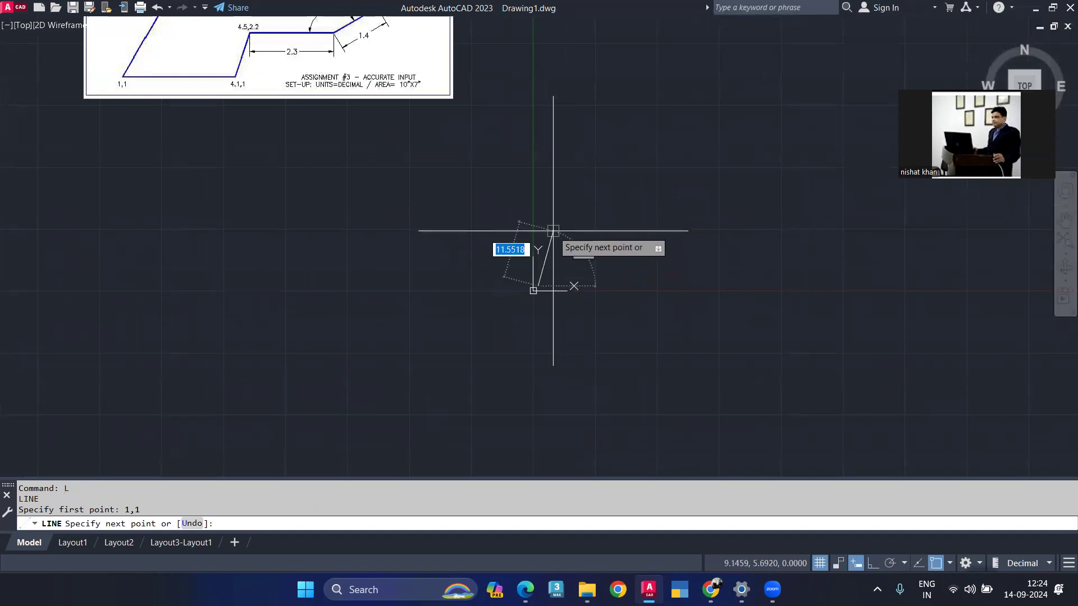
scroll(247, 79, "up", 4)
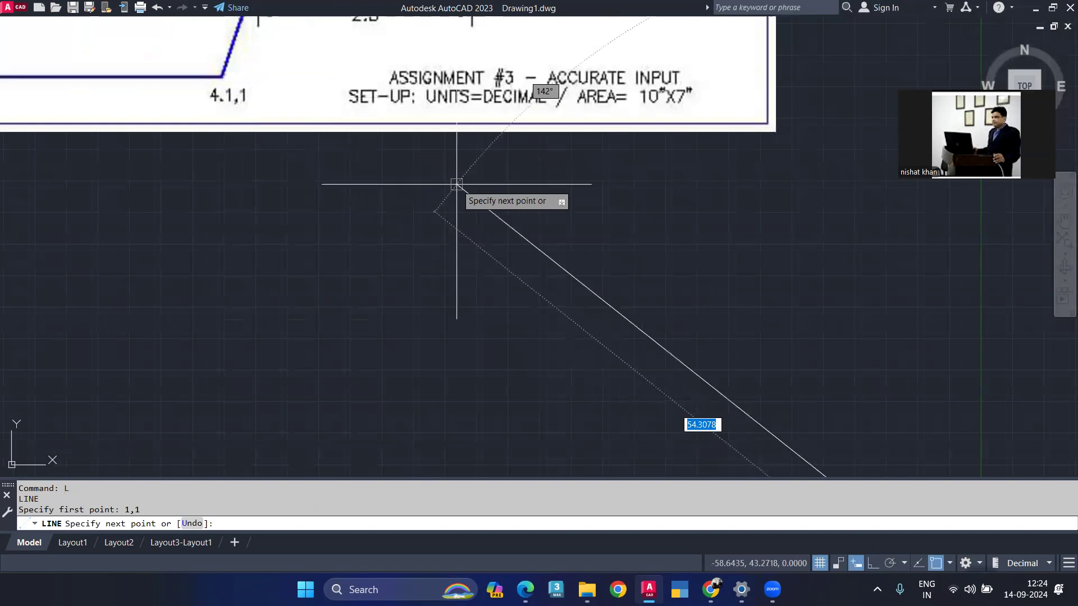
type("4.1,1")
key("Return")
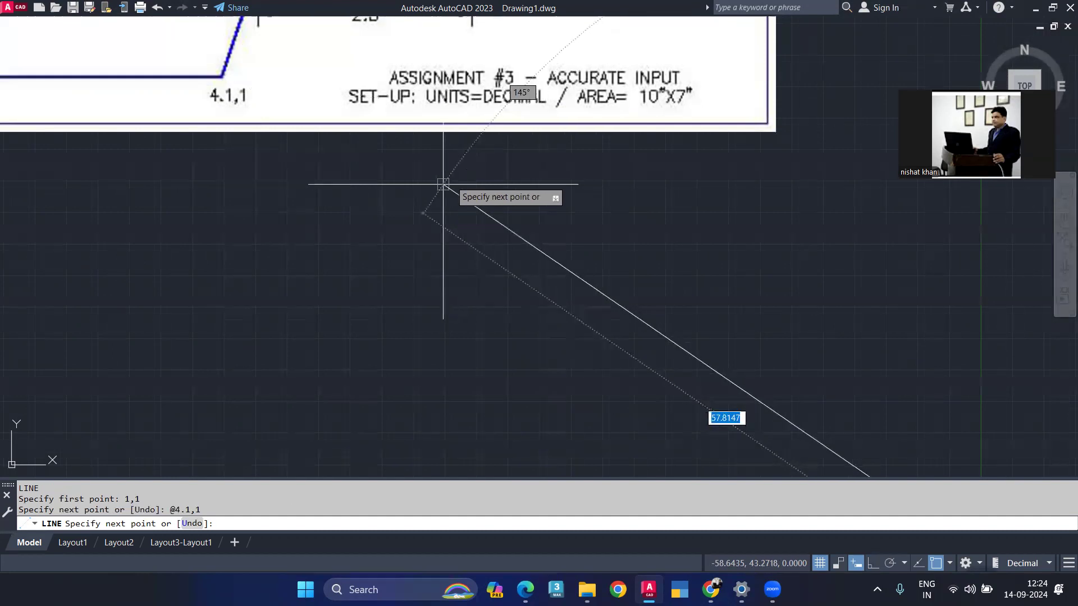
Compare the line with the reference image, cancel LINE, and start selecting the short line near the origin
scroll(445, 187, "down", 3)
scroll(595, 362, "up", 5)
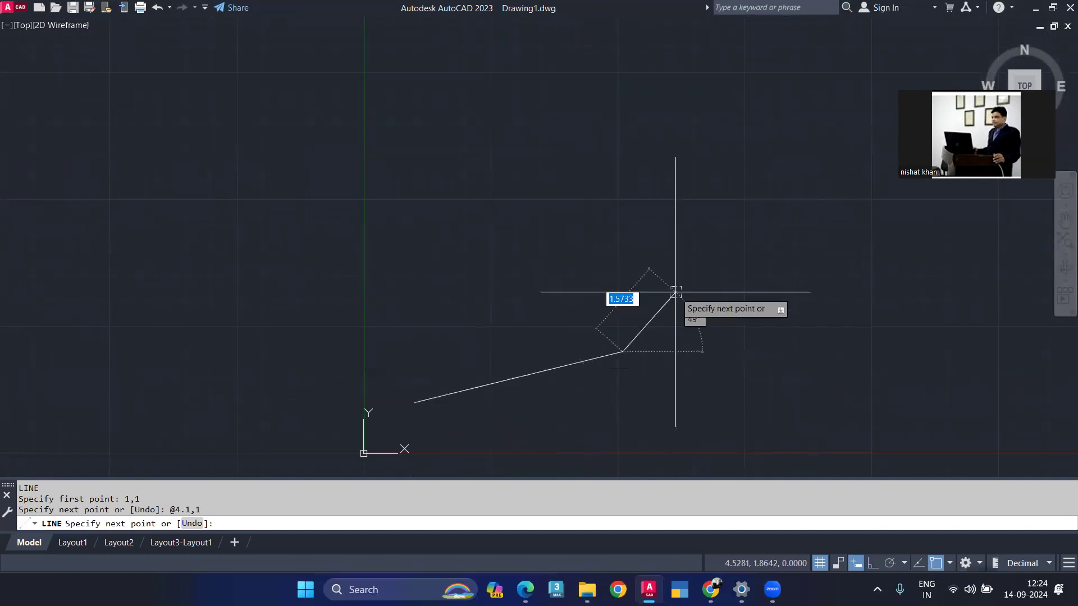
scroll(675, 292, "down", 3)
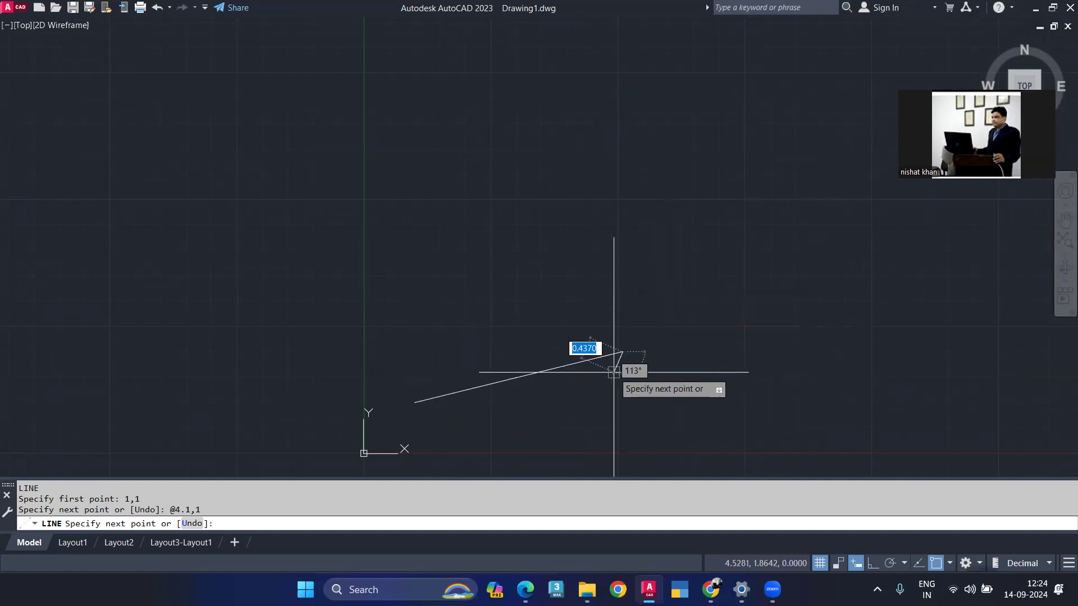
scroll(473, 369, "down", 3)
middle_click_drag(464, 284, 614, 445)
scroll(614, 445, "down", 3)
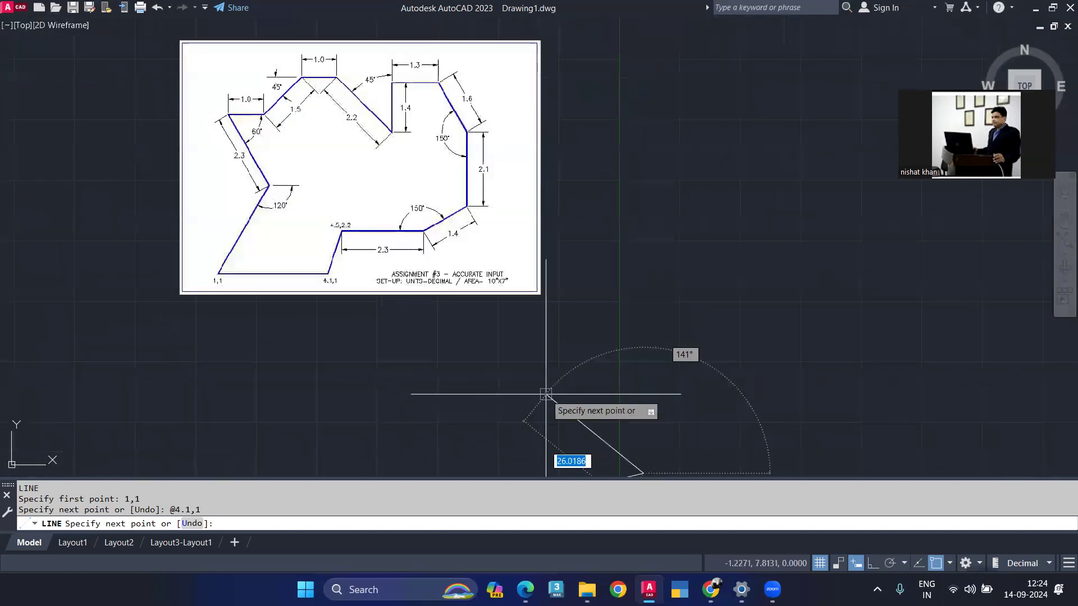
scroll(224, 275, "up", 4)
scroll(234, 271, "up", 2)
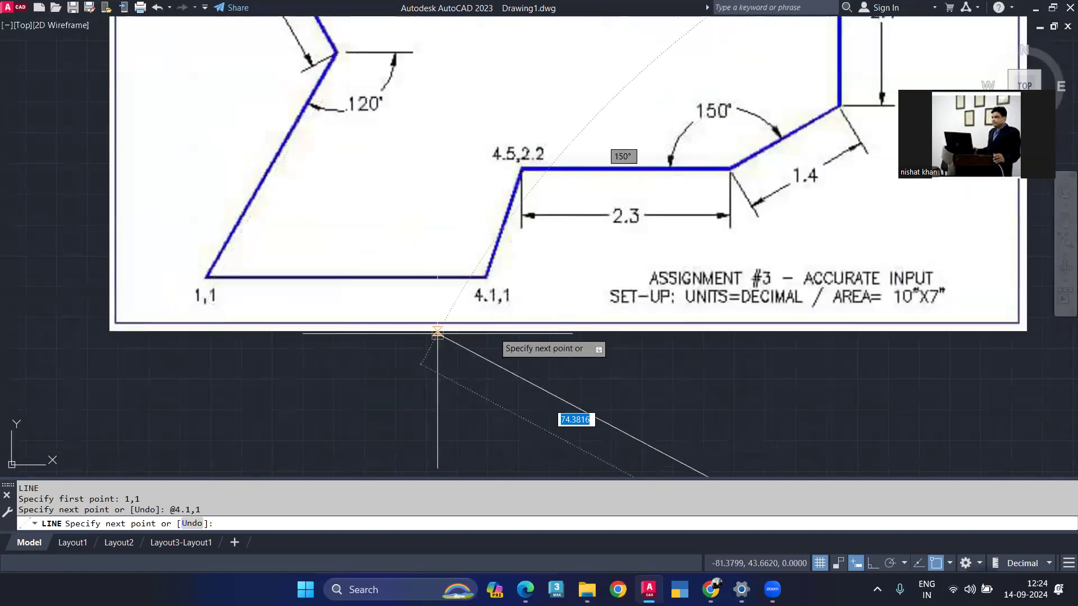
scroll(492, 359, "down", 4)
scroll(681, 359, "down", 2)
scroll(682, 337, "down", 5)
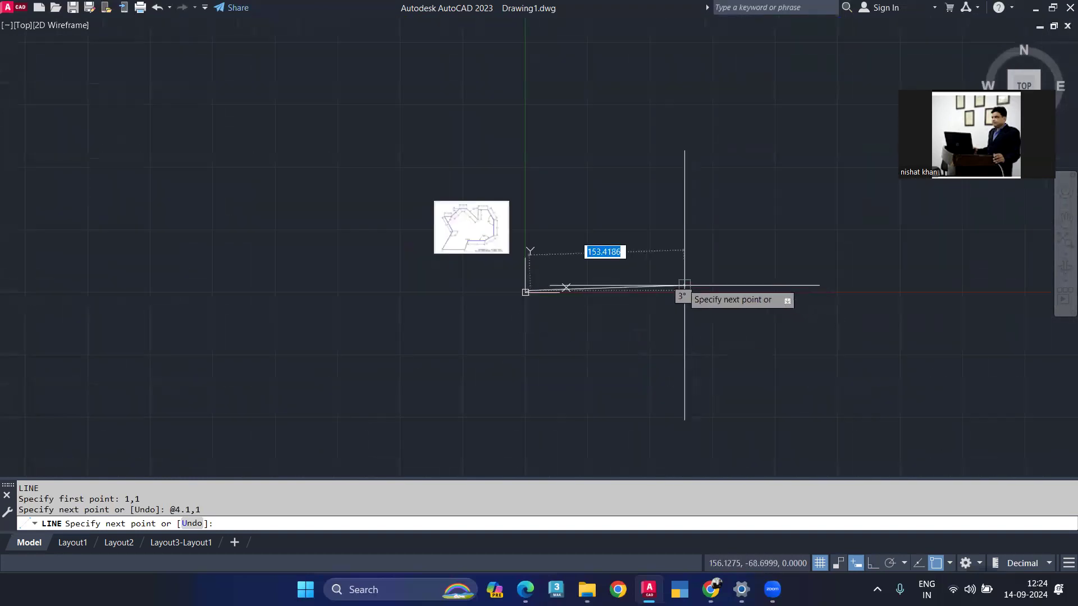
key("Escape")
scroll(537, 296, "up", 6)
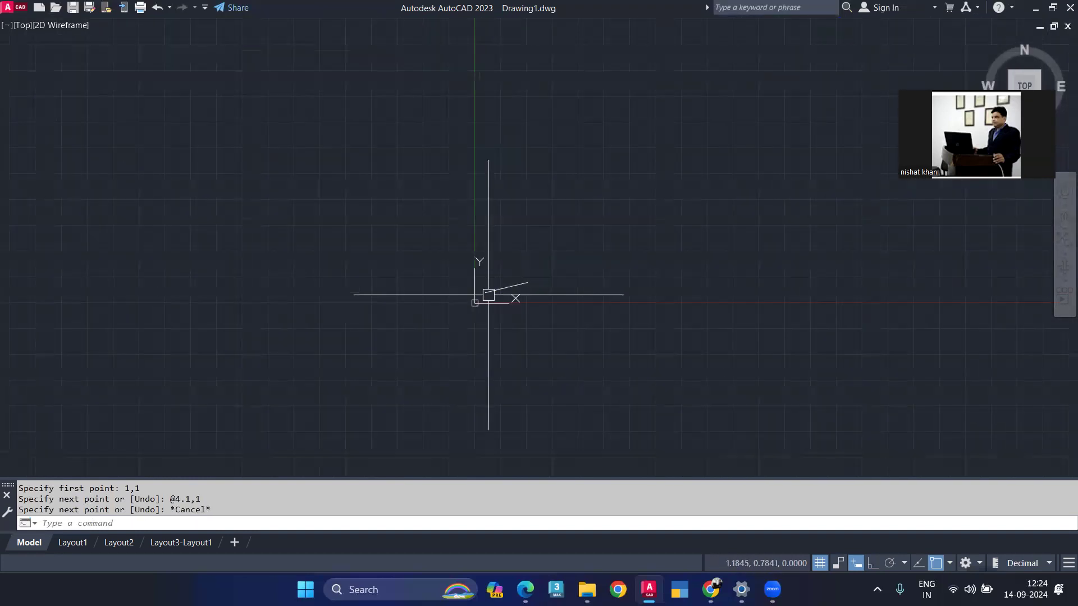
scroll(488, 302, "up", 3)
left_click_drag(471, 263, 620, 301)
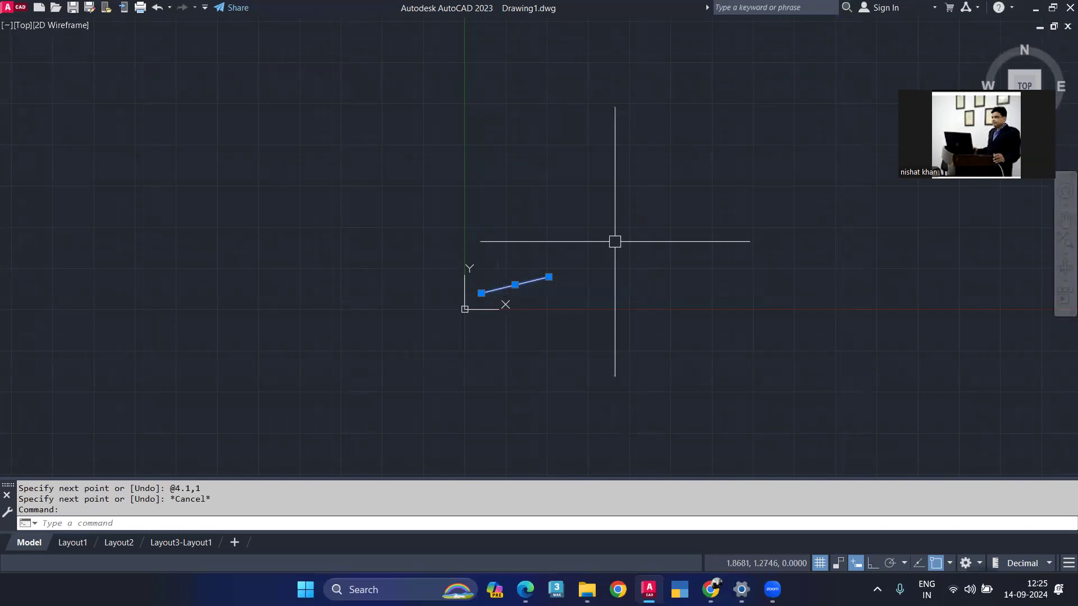
Delete the short line and place a single point at 1,1
left_click(542, 284)
key("Delete")
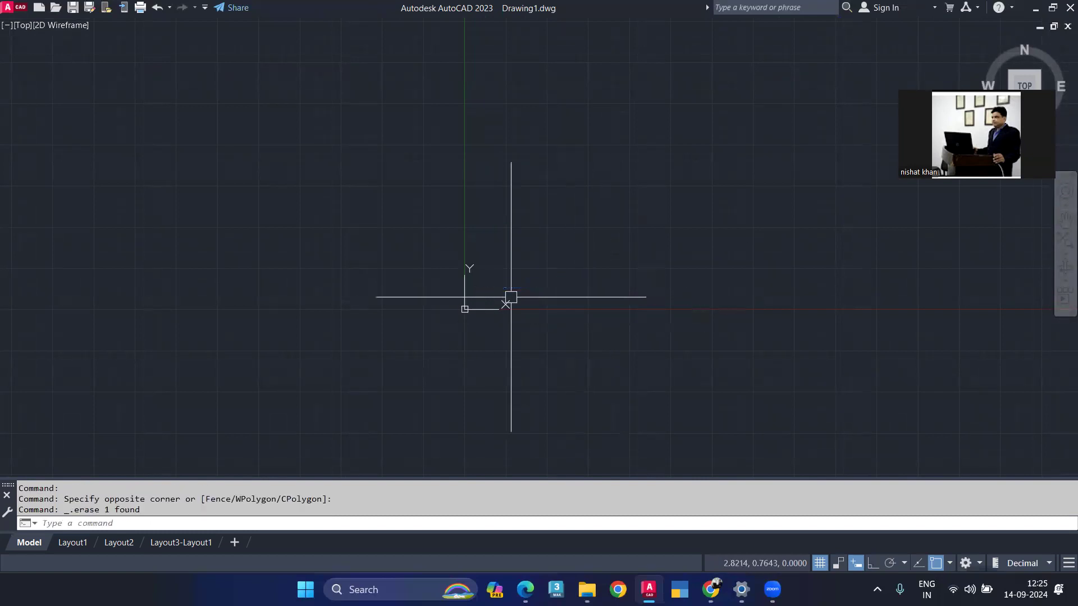
type("po")
key("Return")
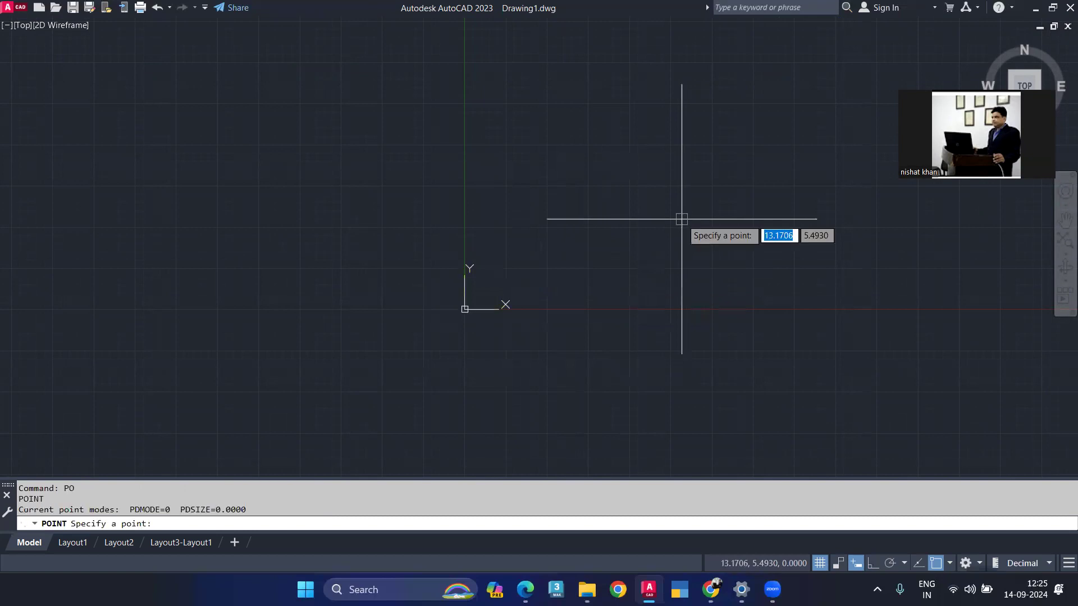
type("1,1")
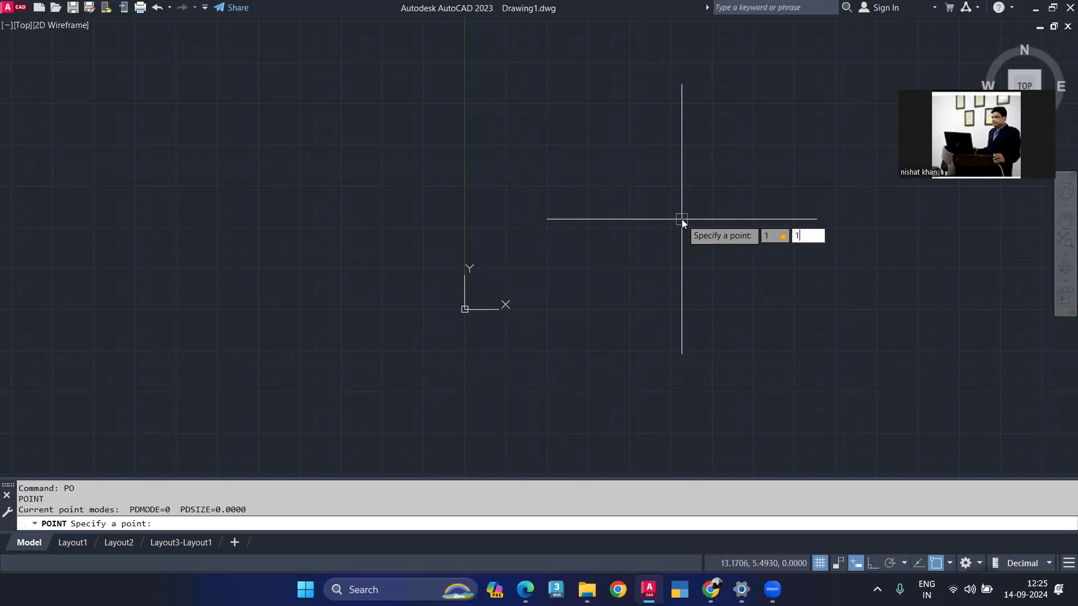
key("Return")
Set the point style to circle-with-cross via PTYPE, then reopen and close it unchanged
scroll(480, 303, "up", 8)
type("ptype")
key("Return")
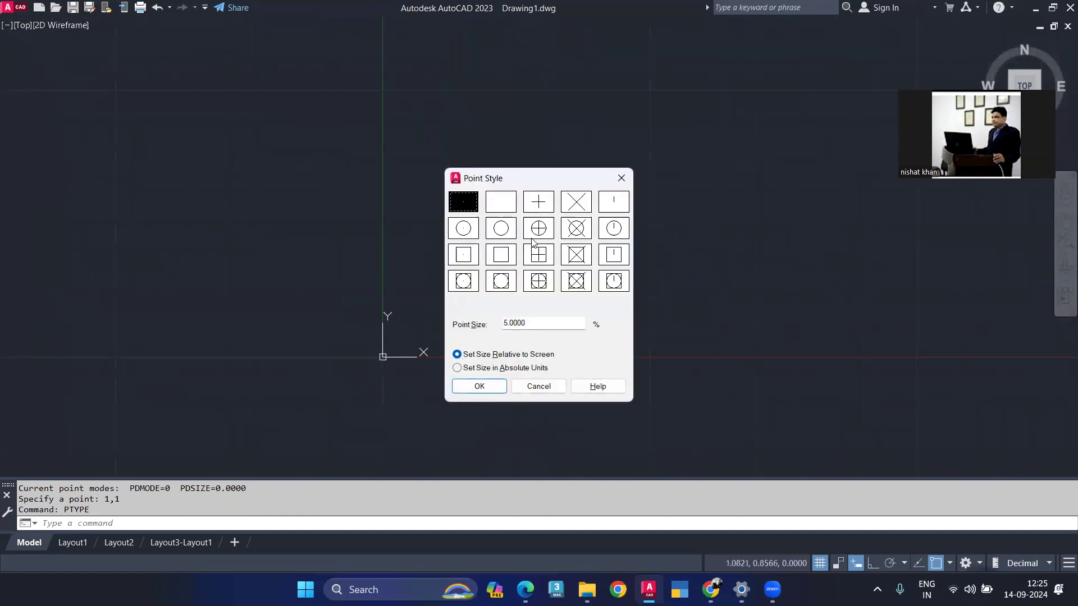
left_click(536, 230)
left_click(479, 386)
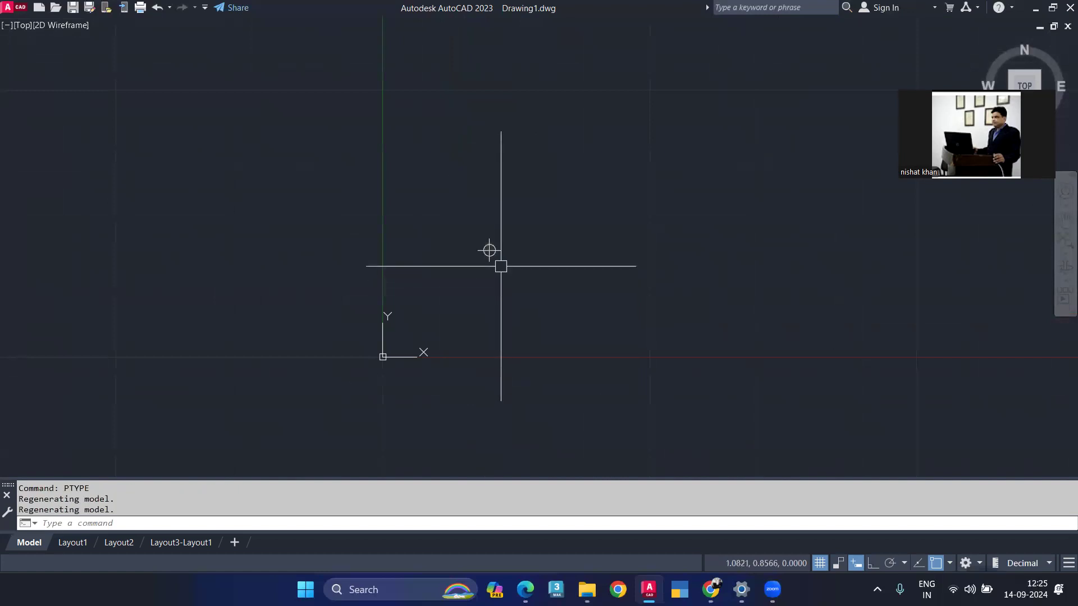
middle_click_drag(491, 286, 534, 250)
key("Return")
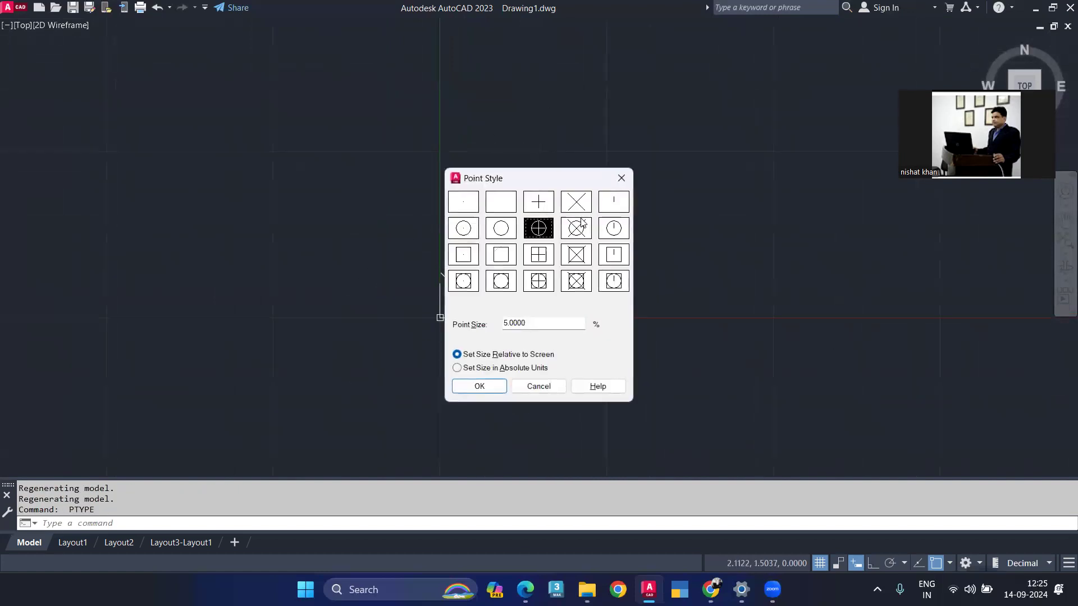
key("Return")
Place a point at 4.1,1 and check it against the reference image
type("po")
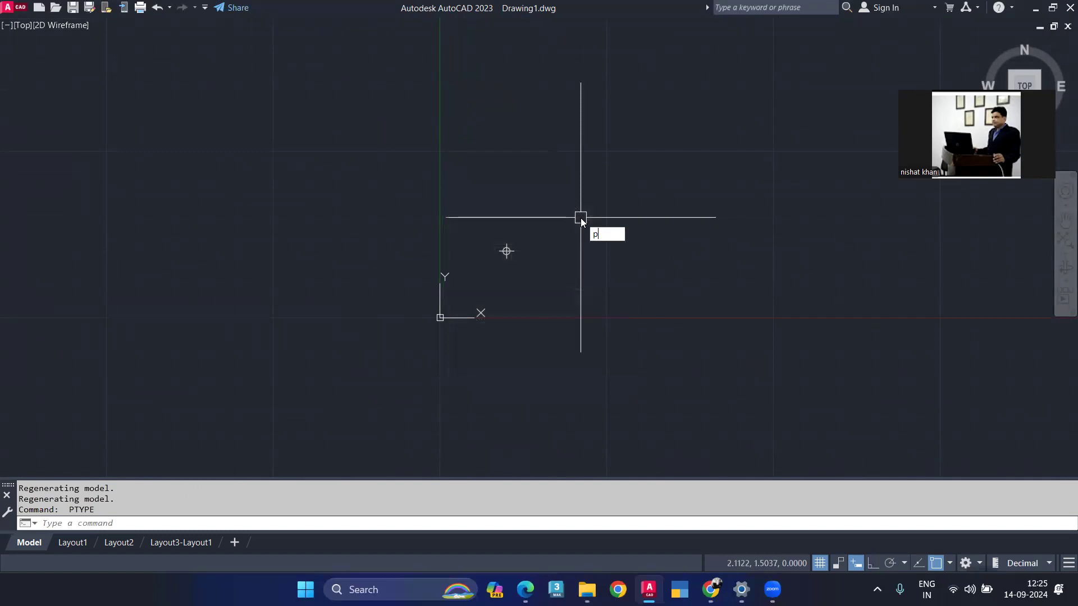
key("Return")
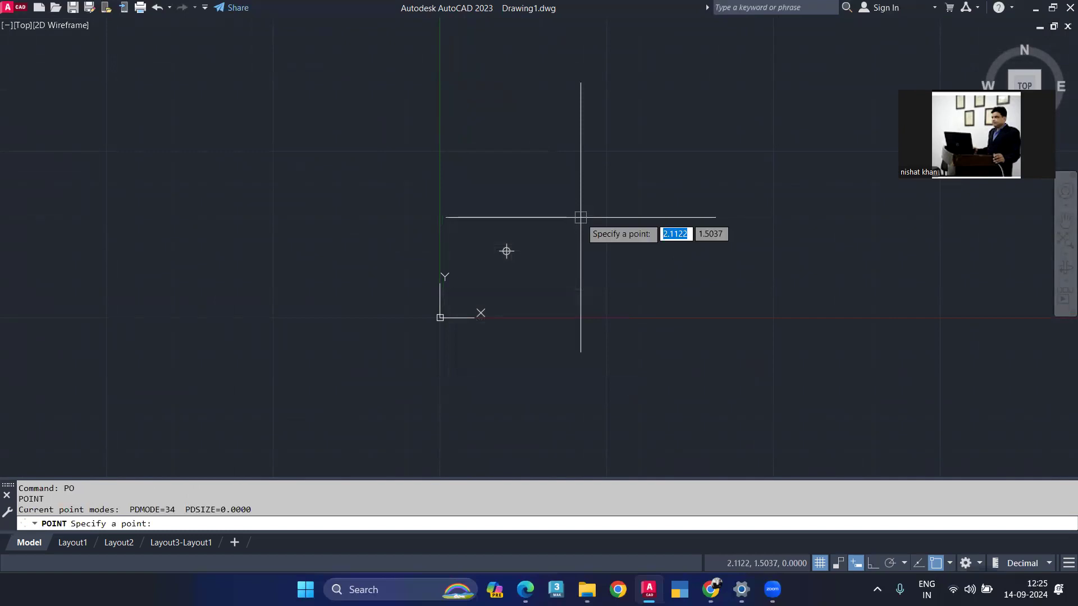
type("4.")
type("1,1")
key("Return")
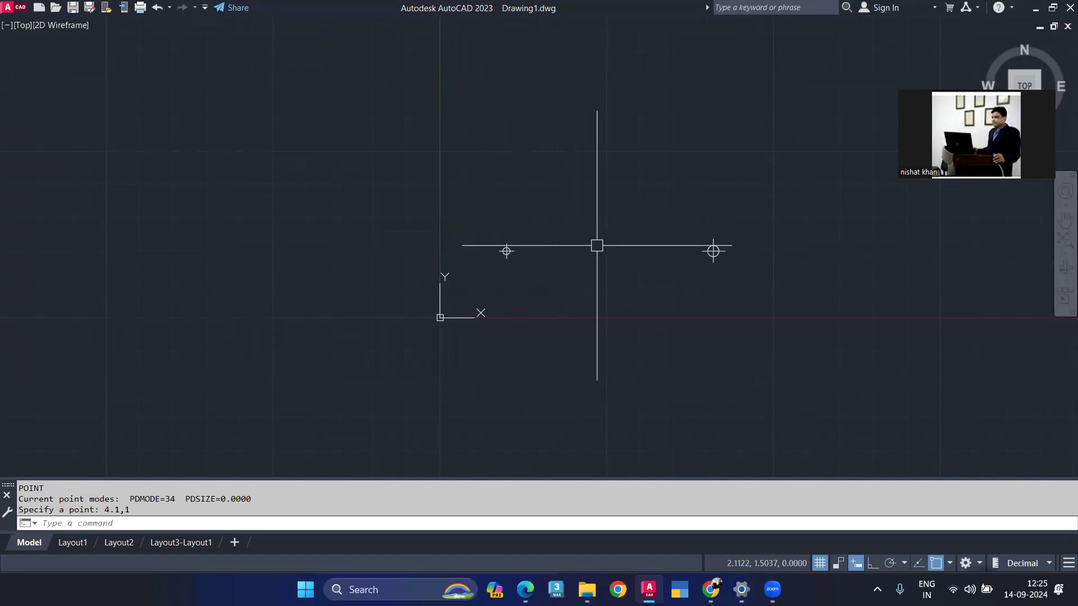
scroll(404, 202, "down", 2)
middle_click_drag(404, 202, 445, 258)
scroll(457, 273, "down", 4)
scroll(456, 273, "down", 2)
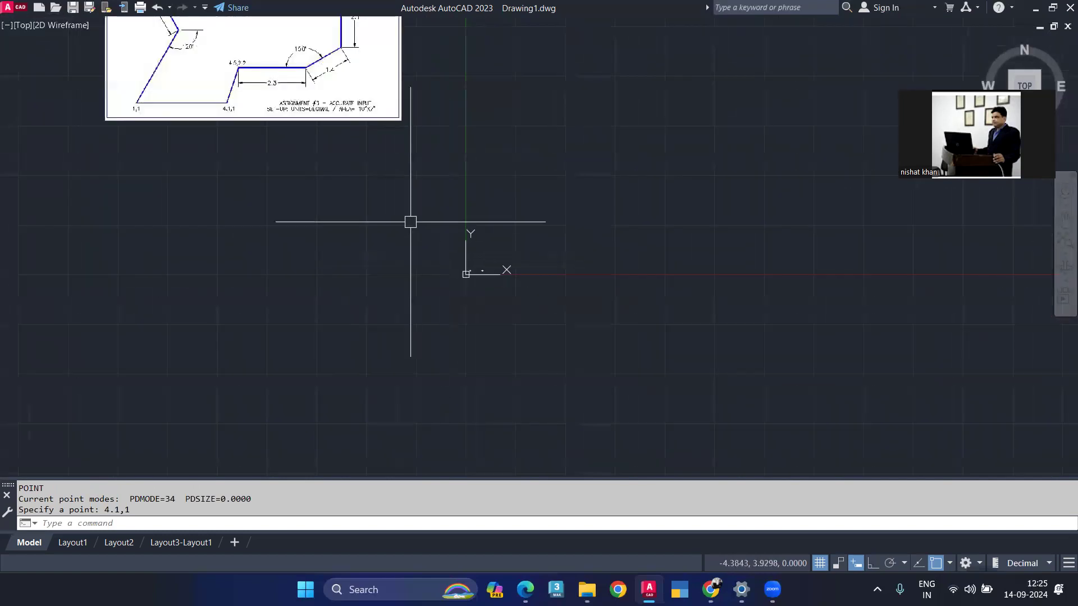
middle_click_drag(409, 222, 238, 166)
scroll(238, 166, "up", 2)
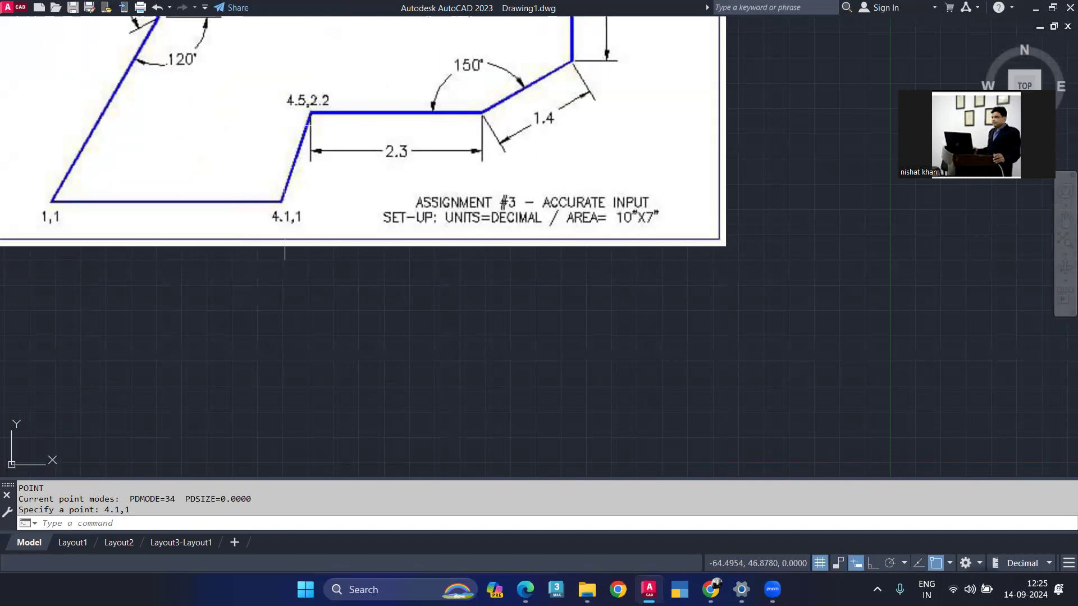
scroll(301, 145, "down", 2)
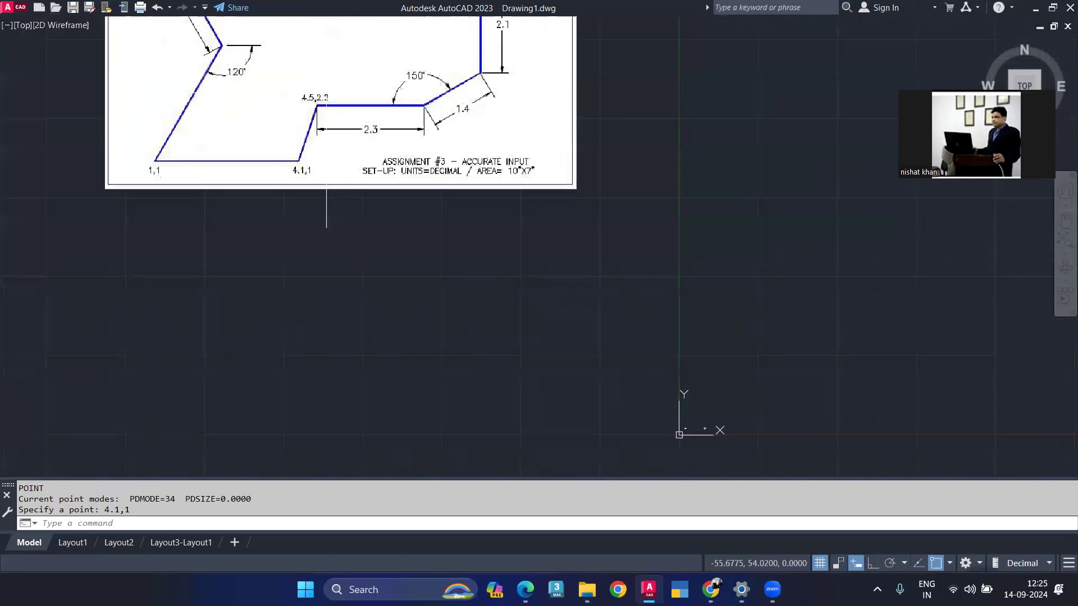
middle_click_drag(411, 165, 279, 141)
scroll(465, 378, "up", 5)
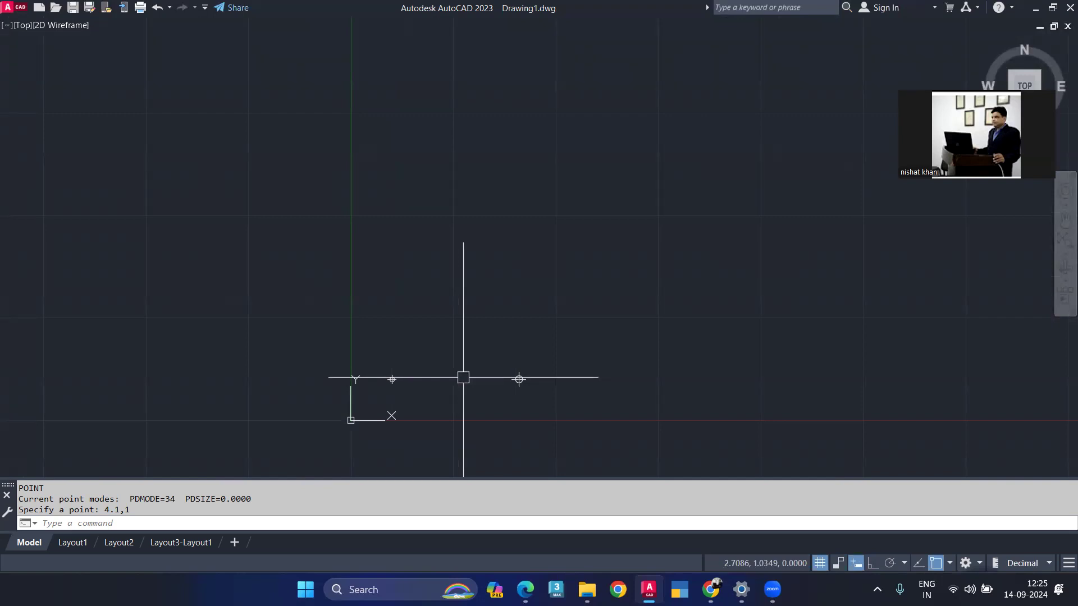
Place another point at 4.5,2.2
key("Return")
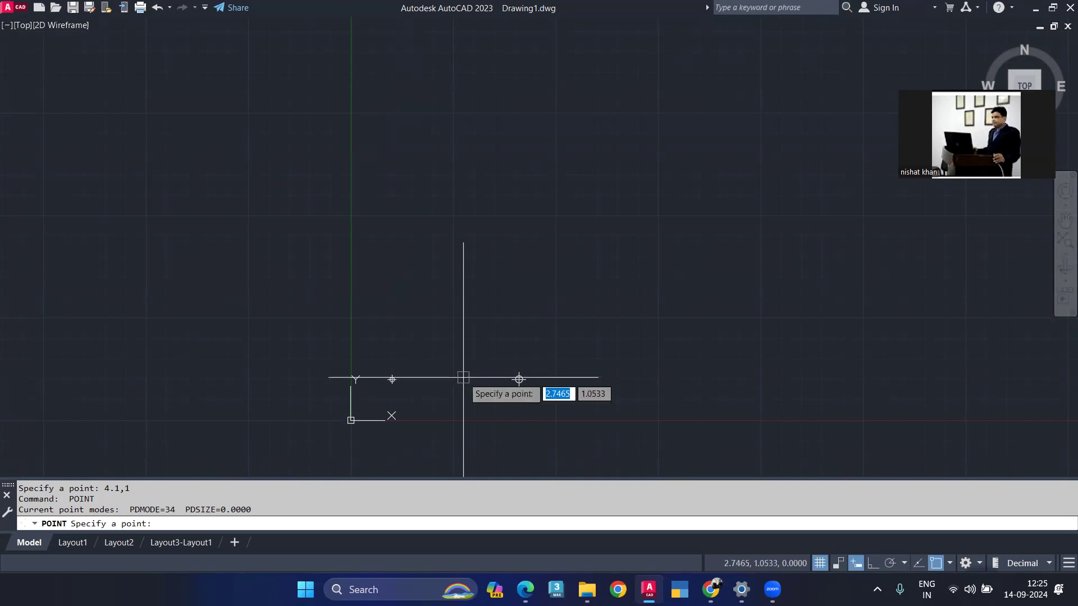
scroll(356, 294, "down", 4)
scroll(423, 361, "down", 4)
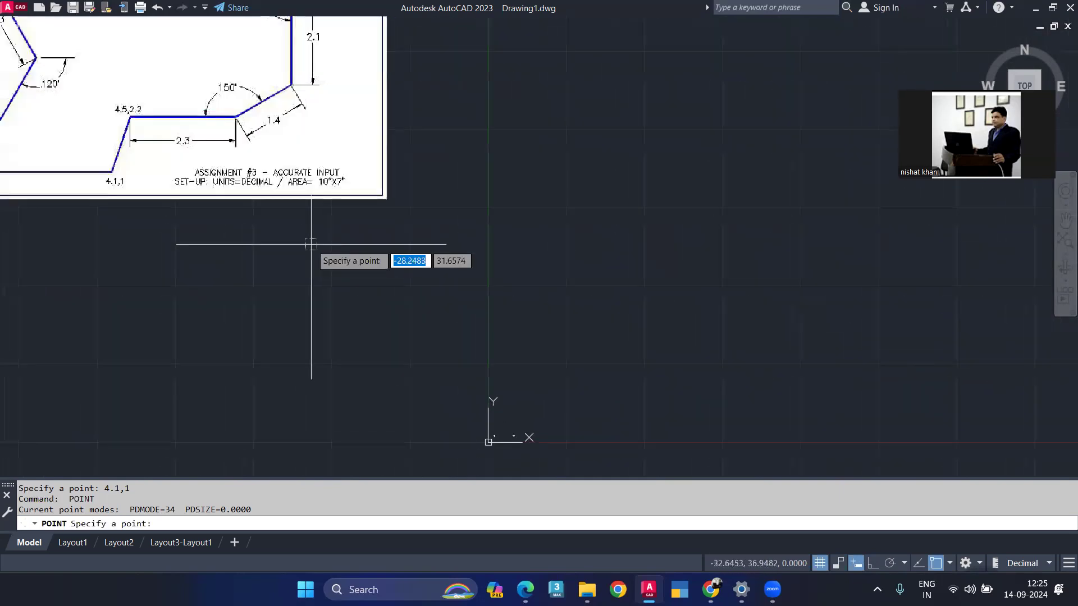
type("4.5")
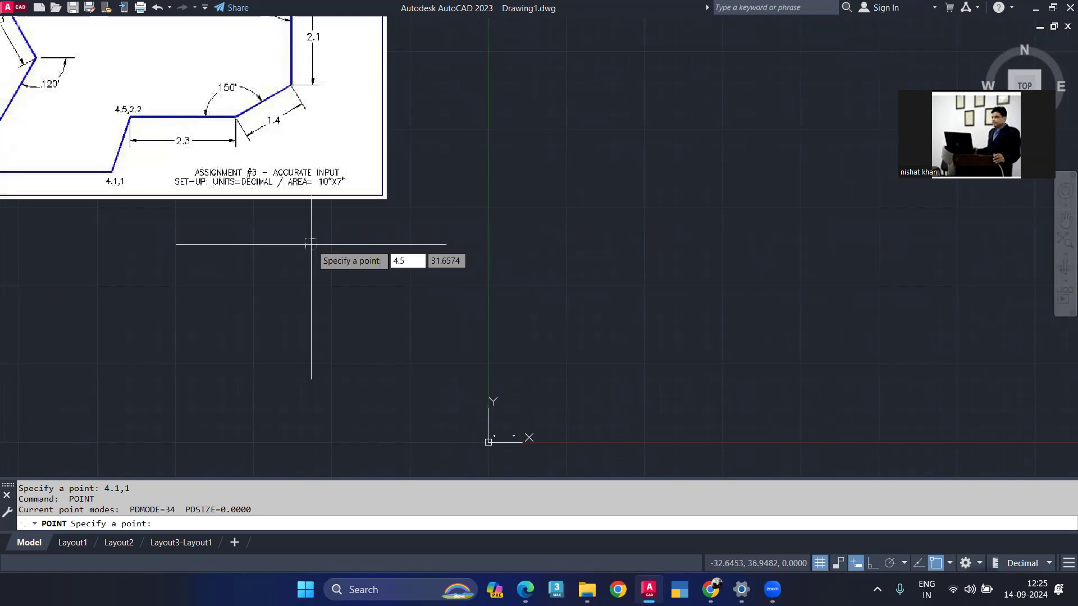
type(",")
type("2")
type(".2")
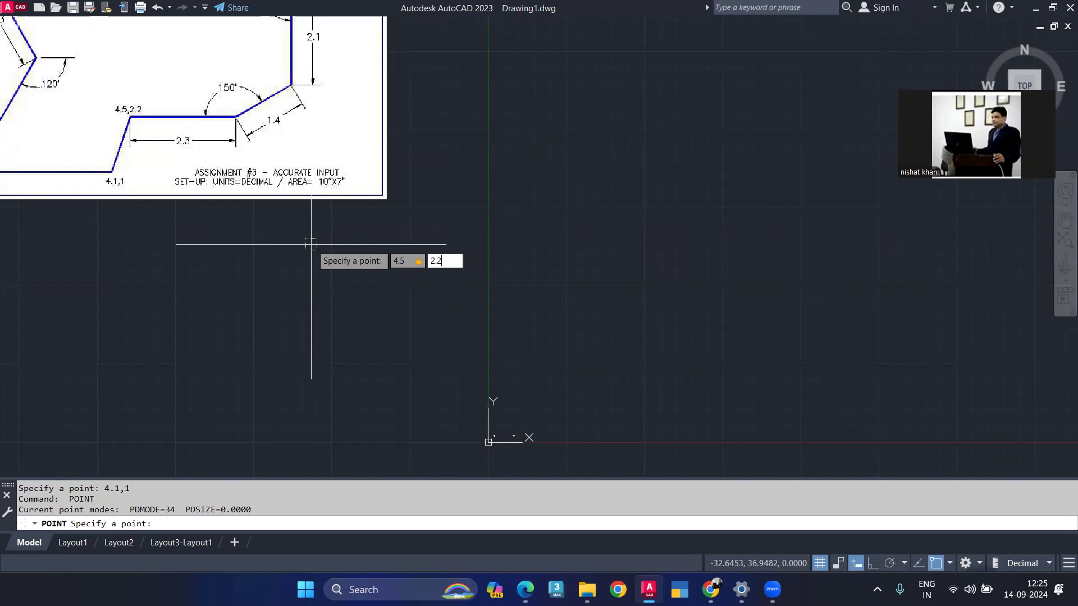
key("Return")
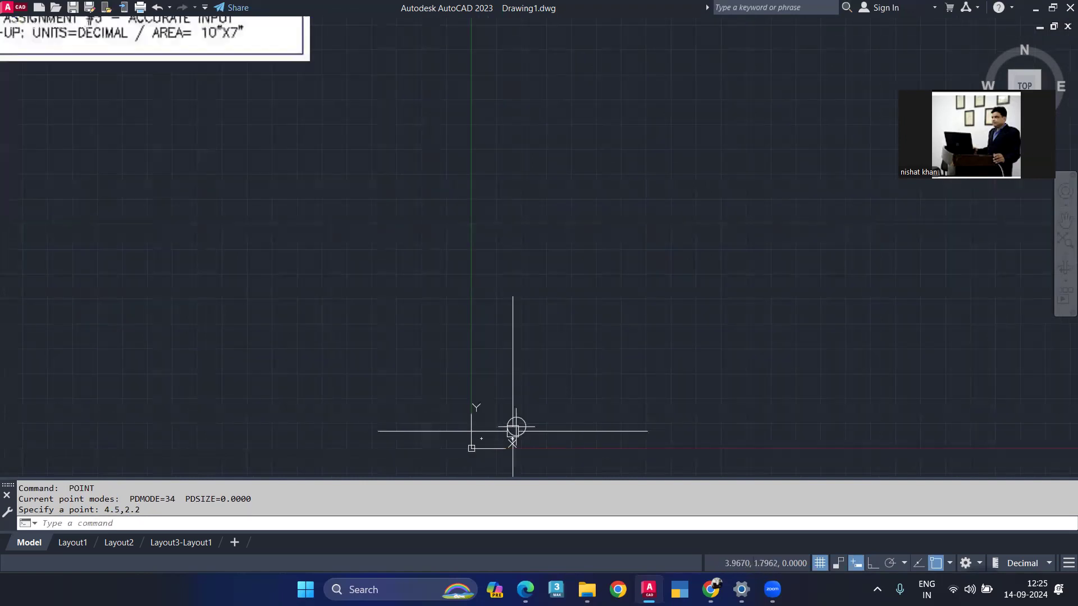
scroll(512, 428, "up", 4)
scroll(483, 402, "down", 4)
scroll(393, 320, "down", 4)
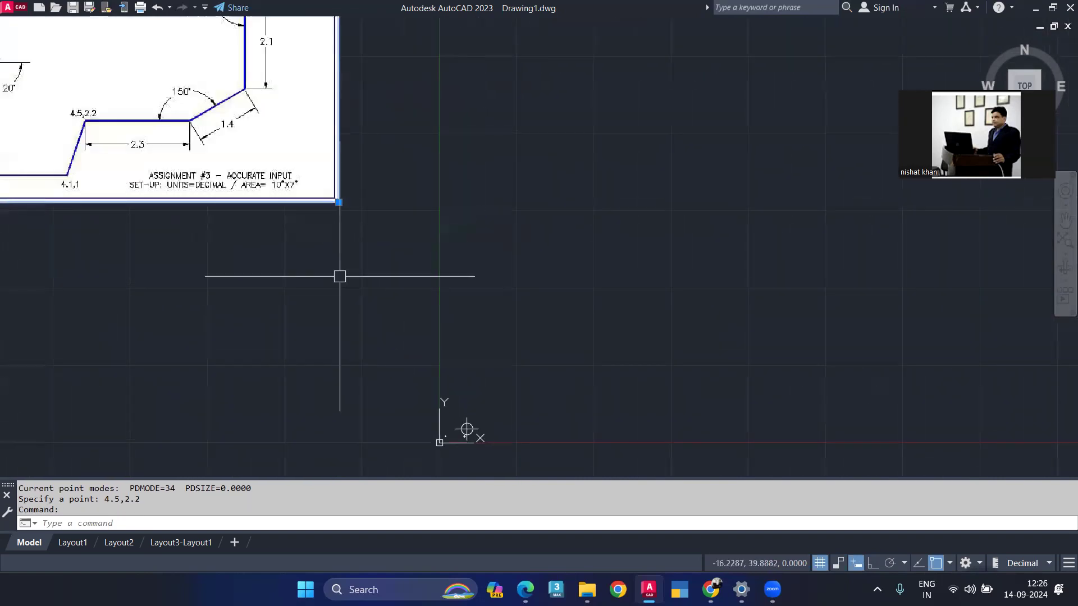
Scale the reference image down about its corner
type("sc")
key("Return")
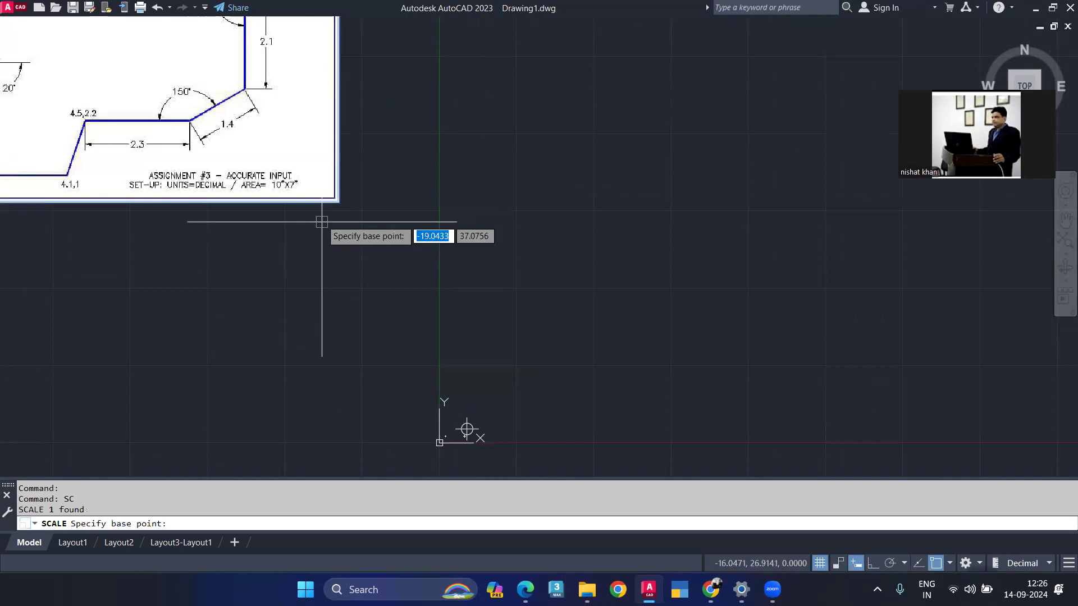
left_click(338, 202)
left_click(337, 185)
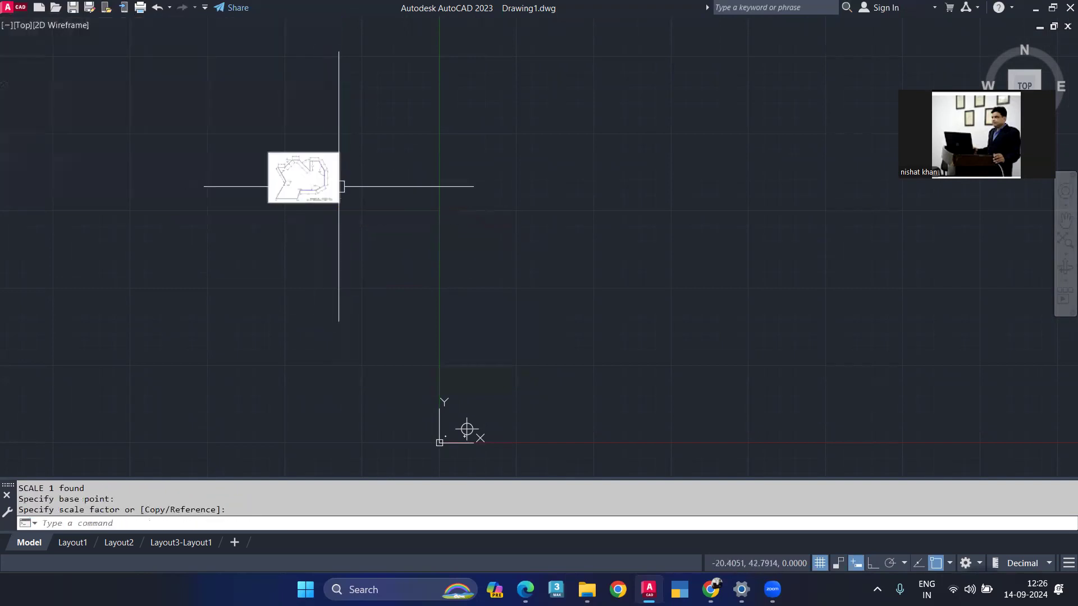
Move the reference image beside the origin and regenerate the drawing
type("m")
key("Return")
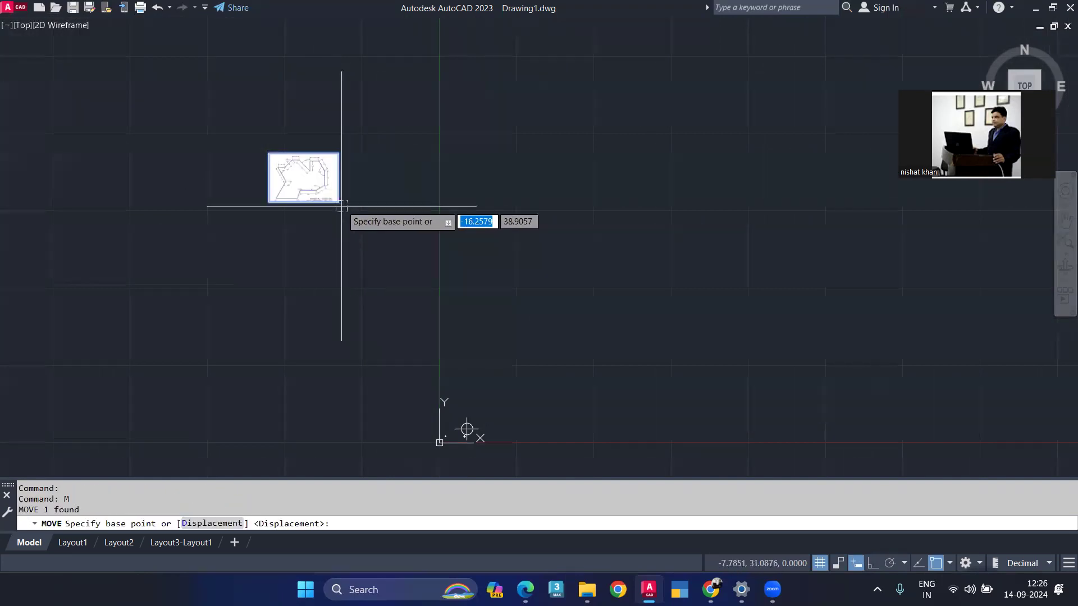
left_click(338, 203)
scroll(420, 445, "up", 2)
left_click(442, 432)
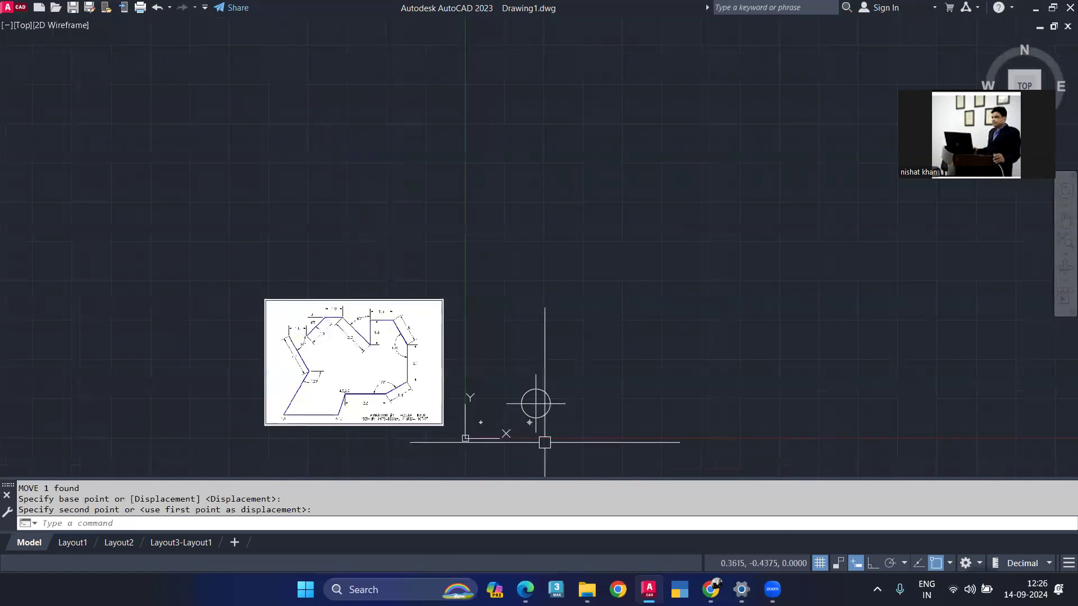
scroll(483, 427, "up", 4)
middle_click_drag(708, 456, 725, 452)
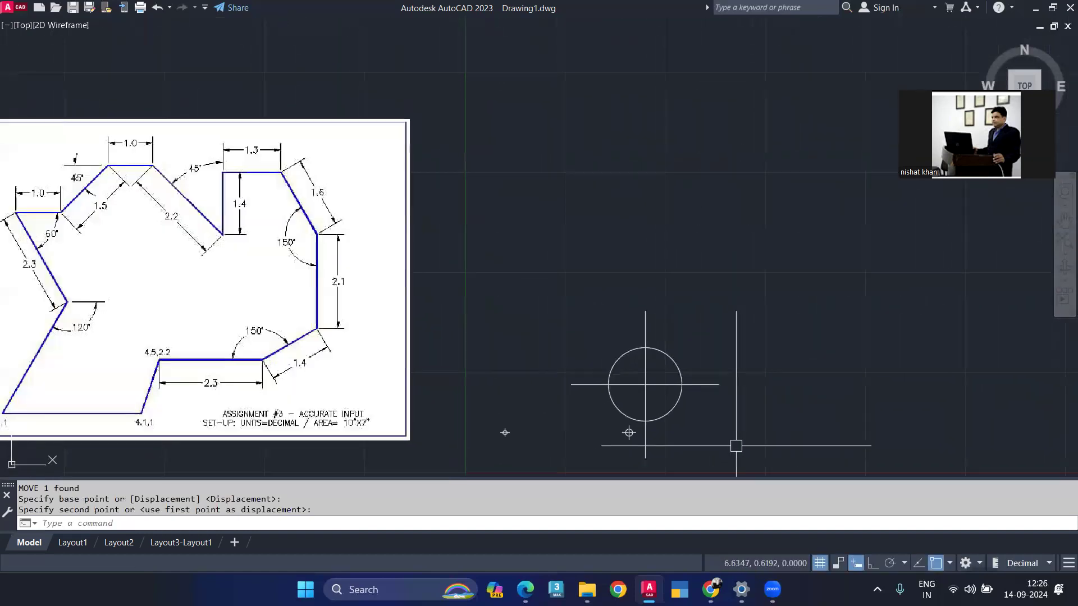
left_click(650, 366)
type("RE")
key("Return")
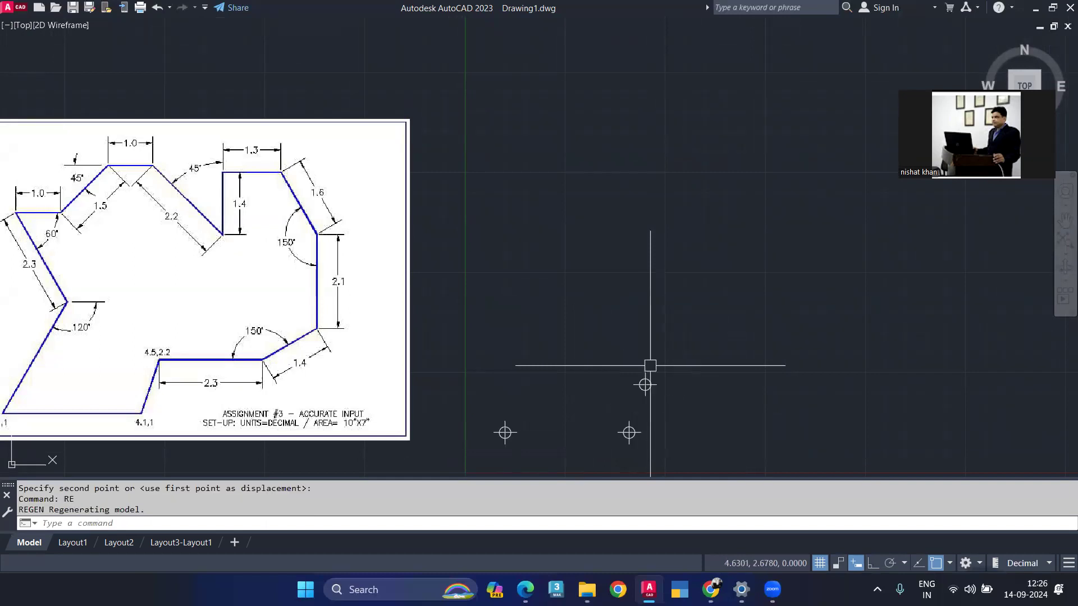
middle_click_drag(728, 445, 827, 433)
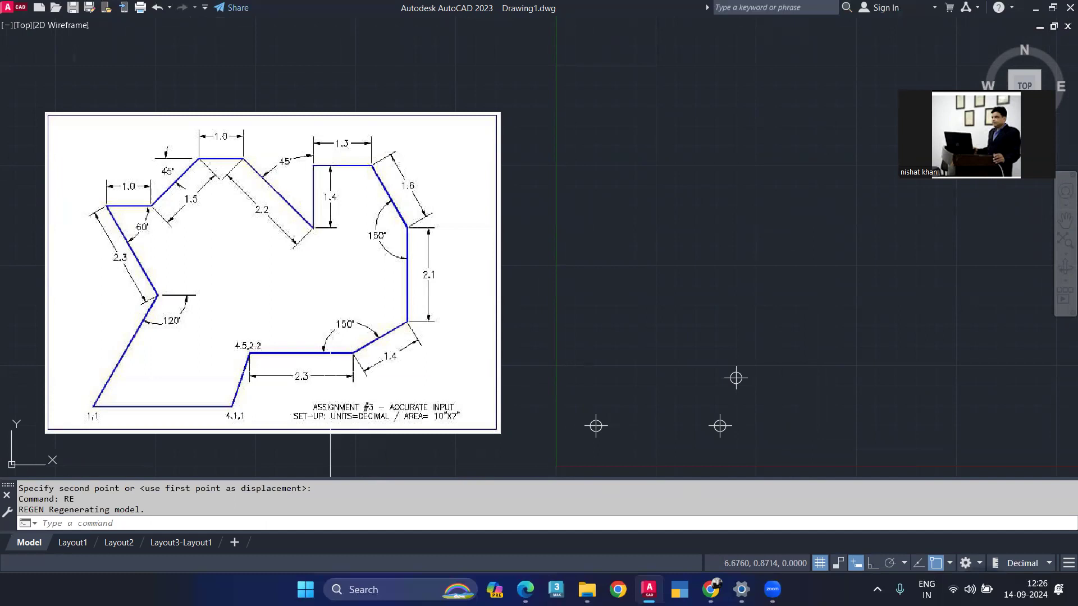
Toggle Ortho with F8 and place a point at relative polar @2.3<0
type("po")
key("Return")
key("F8")
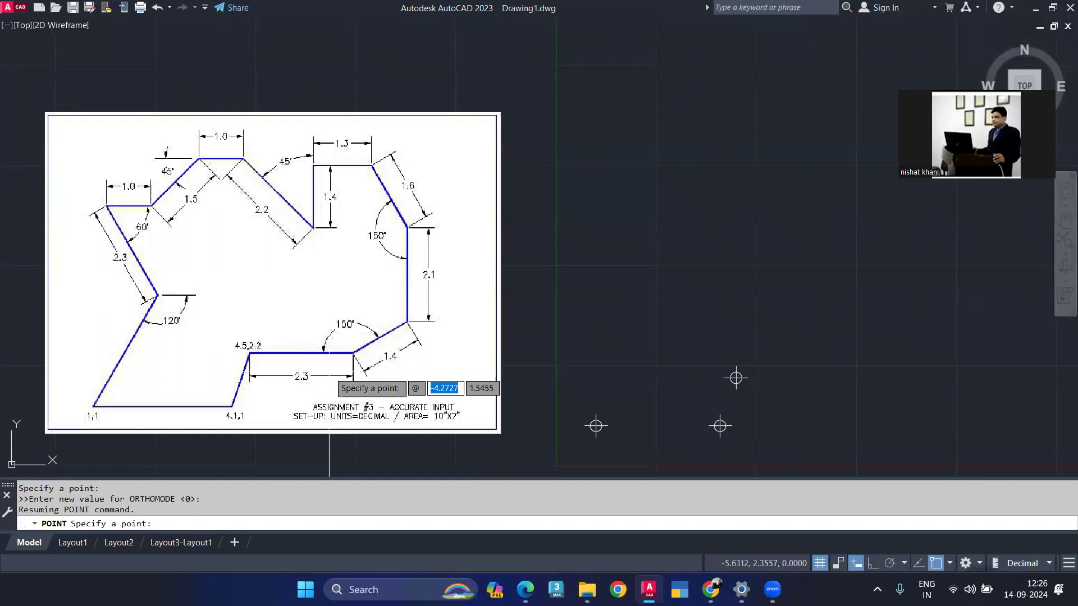
type("2.3")
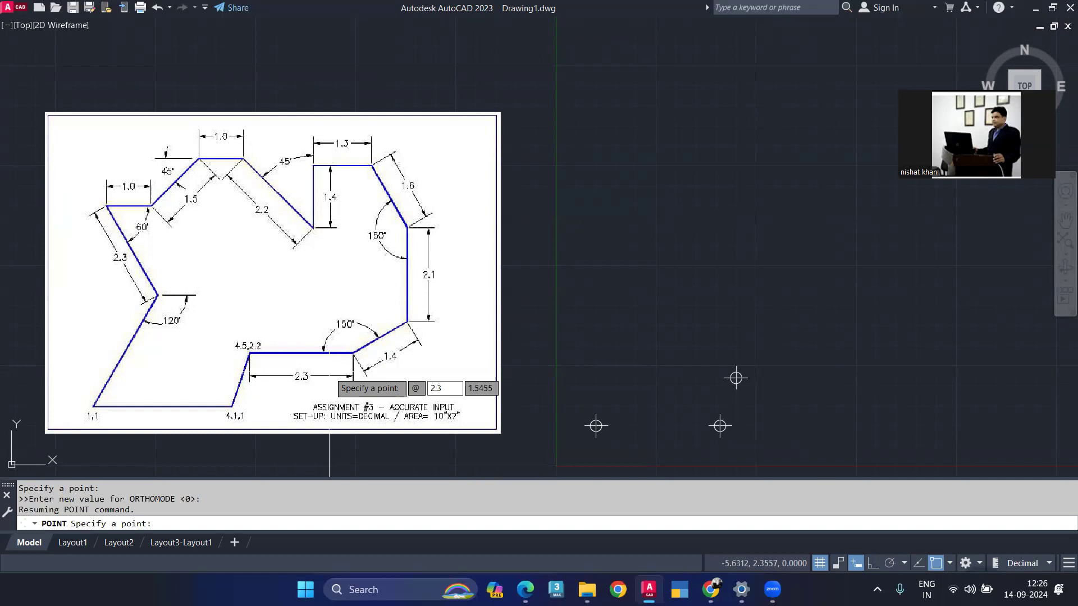
type("<")
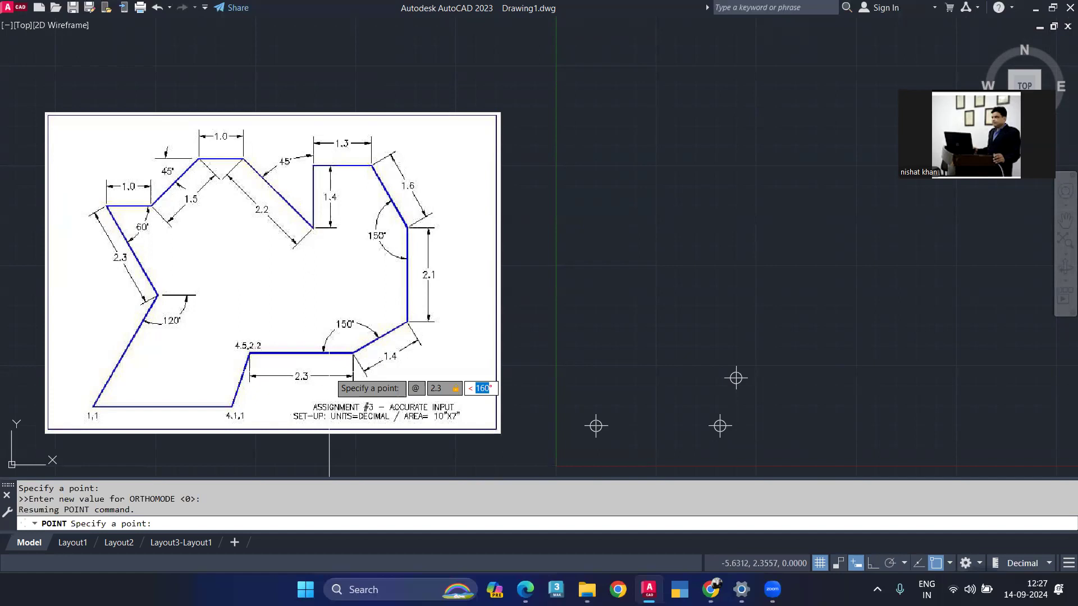
type("0")
key("Return")
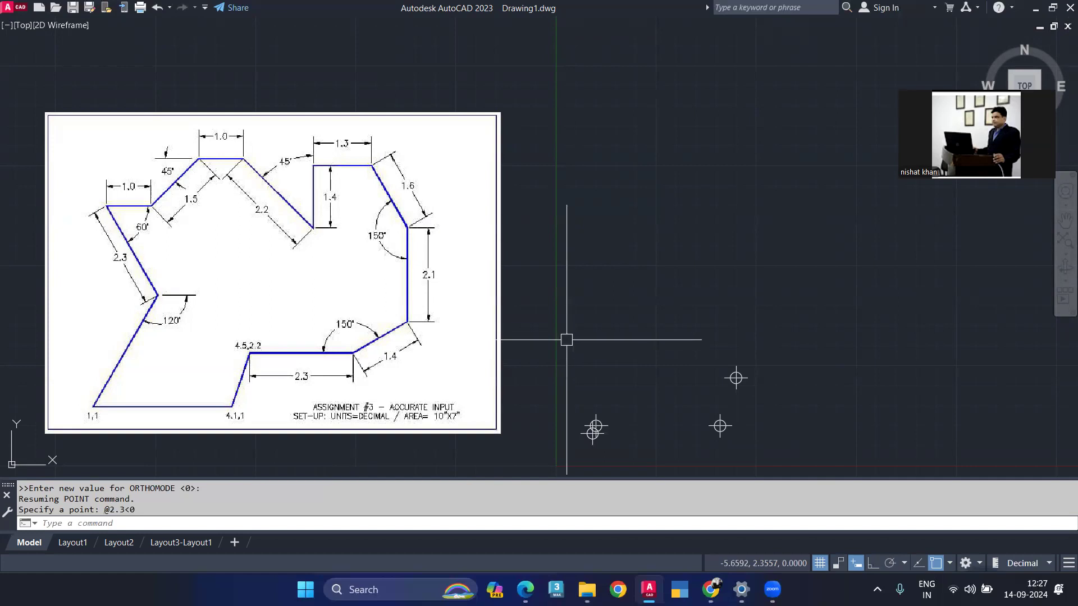
scroll(524, 327, "up", 1)
Erase the stray @2.3<0 point
scroll(520, 412, "up", 3)
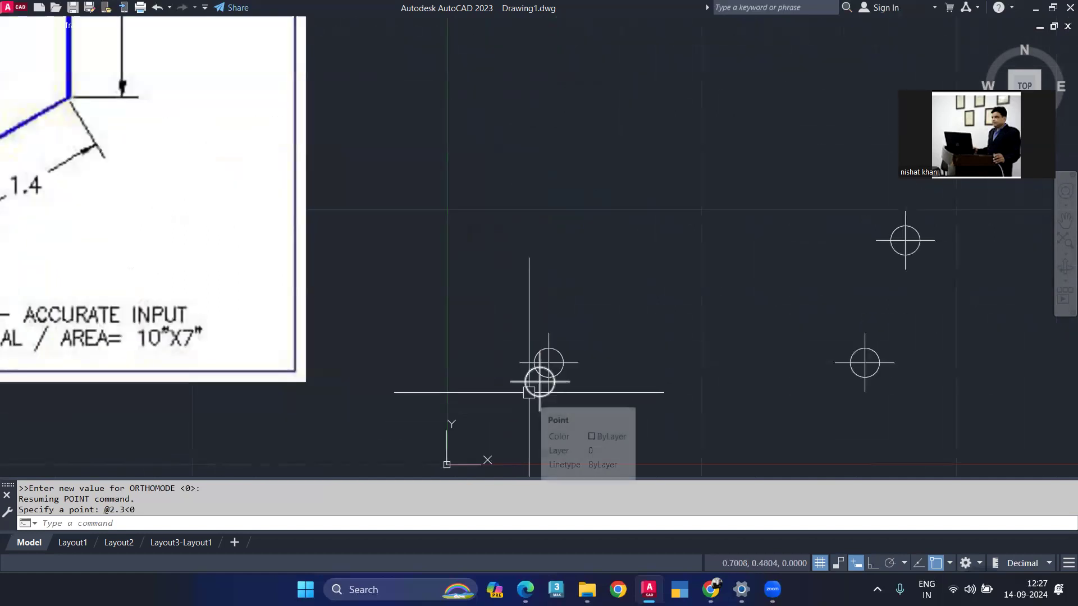
left_click(529, 392)
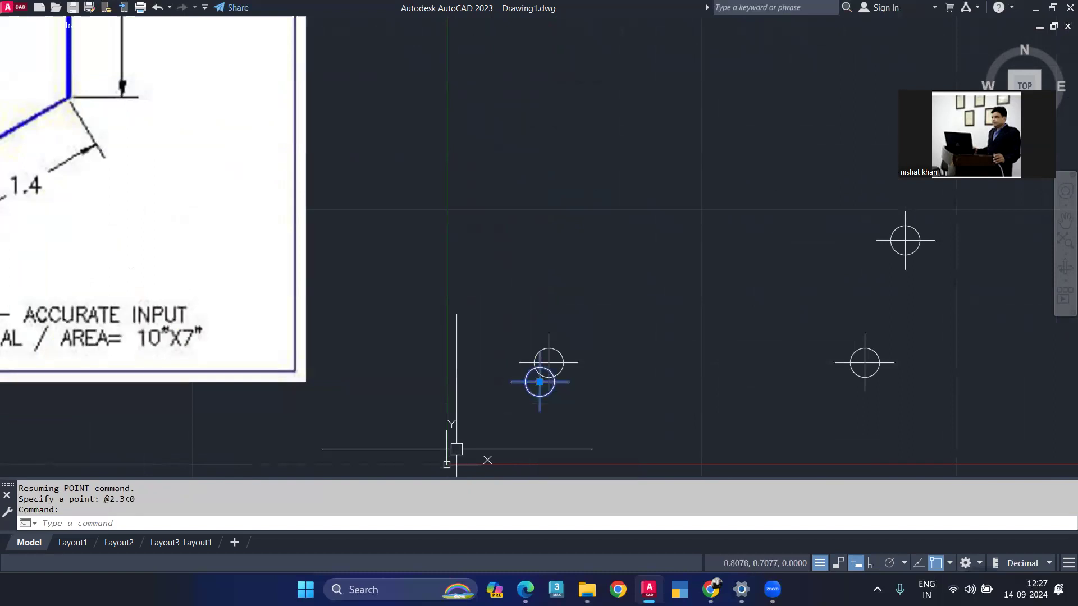
key("Delete")
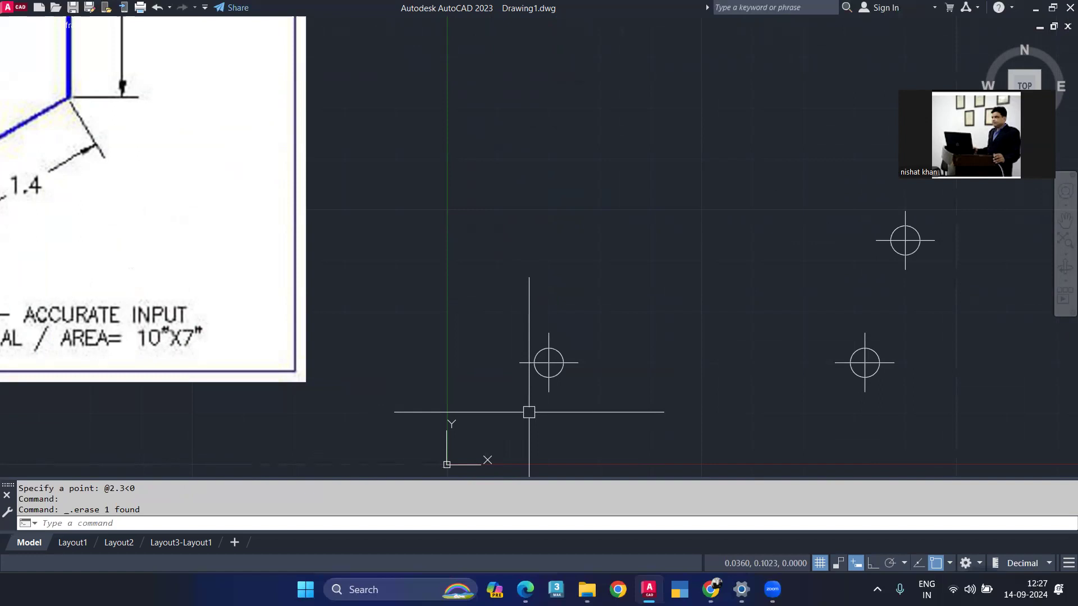
scroll(820, 278, "down", 4)
scroll(774, 298, "up", 3)
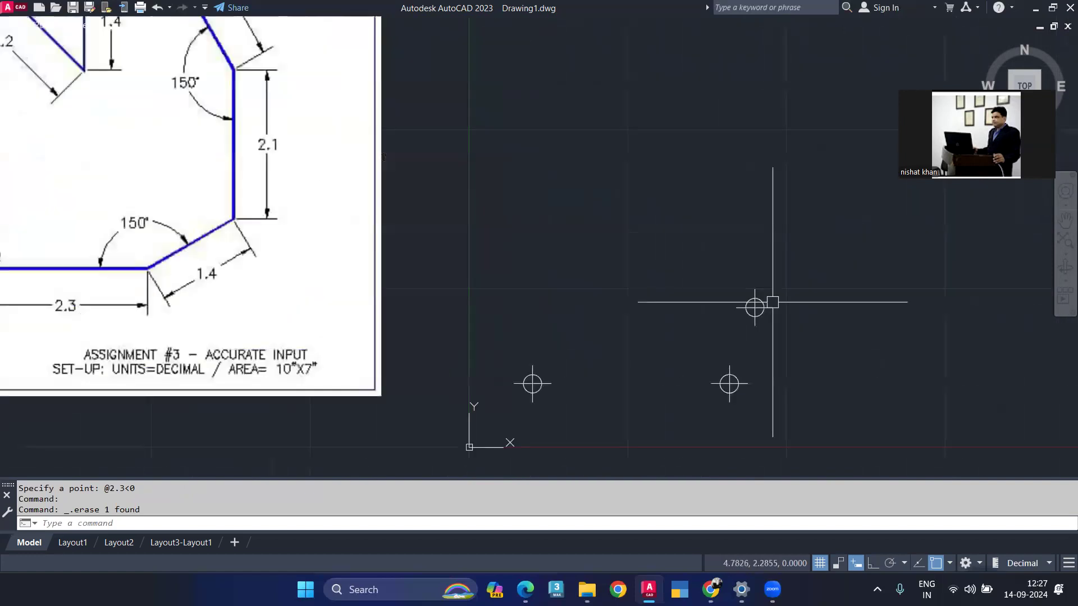
scroll(752, 308, "up", 1)
Place a point on the existing node, then delete the unwanted marker
type("po")
key("Return")
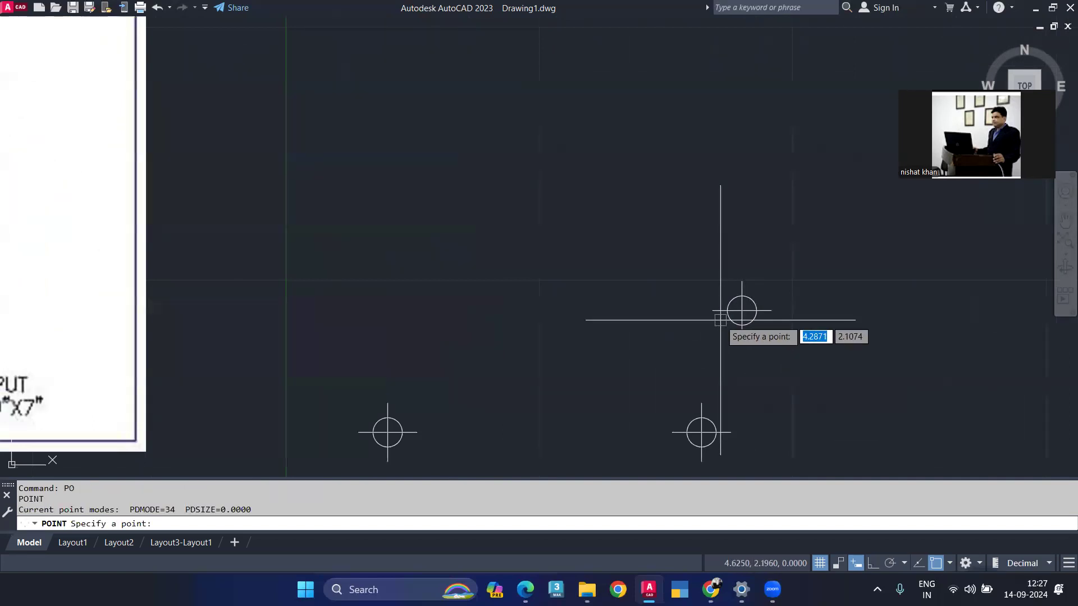
left_click(742, 311)
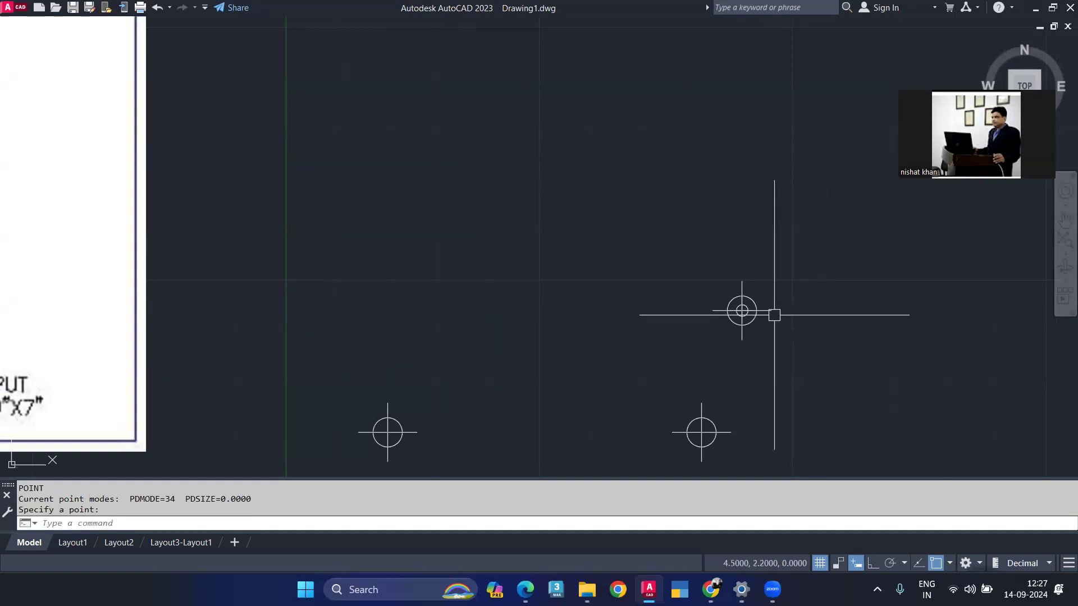
scroll(773, 313, "up", 2)
left_click(724, 309)
key("Delete")
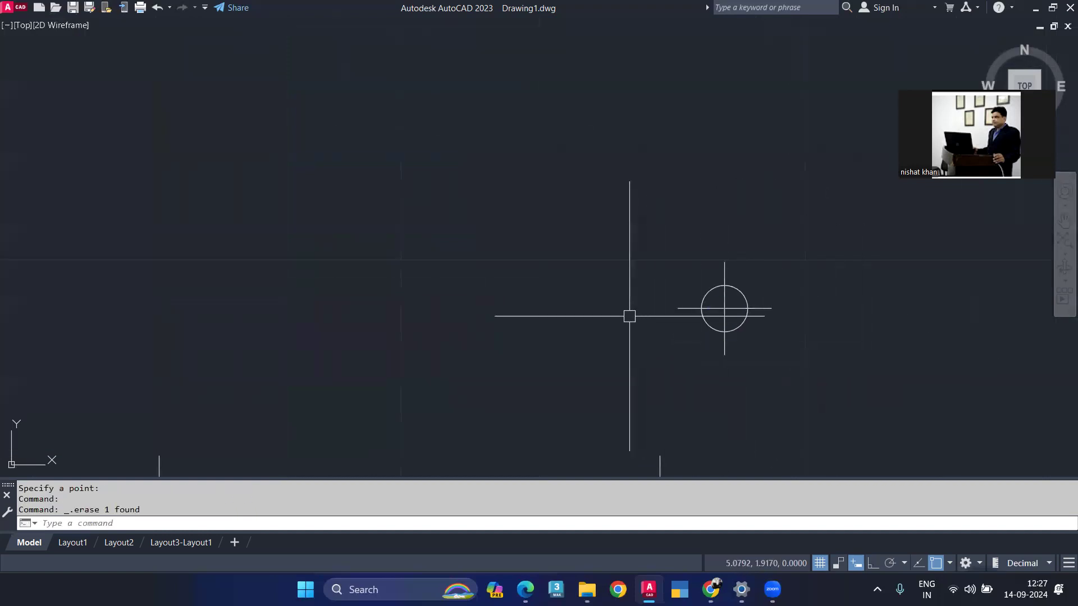
scroll(630, 312, "down", 2)
scroll(636, 402, "down", 4)
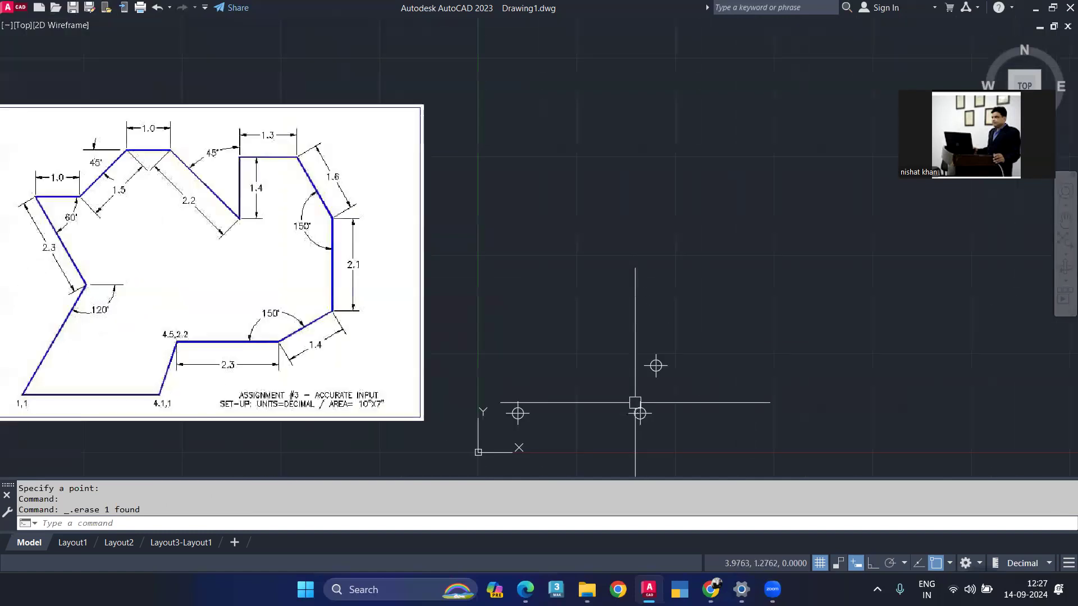
Place points at relative polar @2.3<0 and then @1.4<30
type("po")
key("Return")
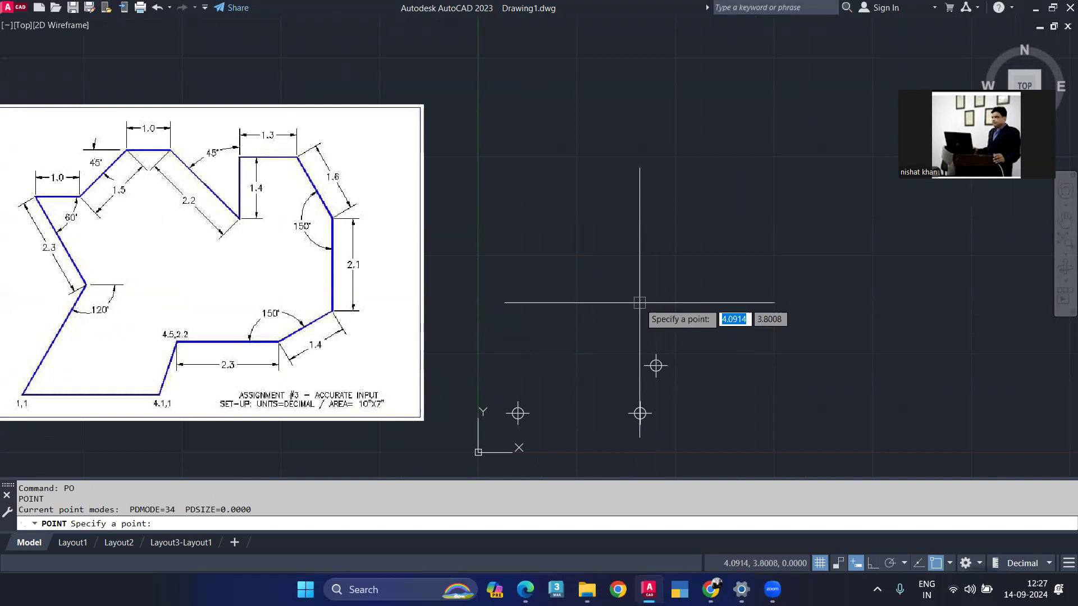
type("@")
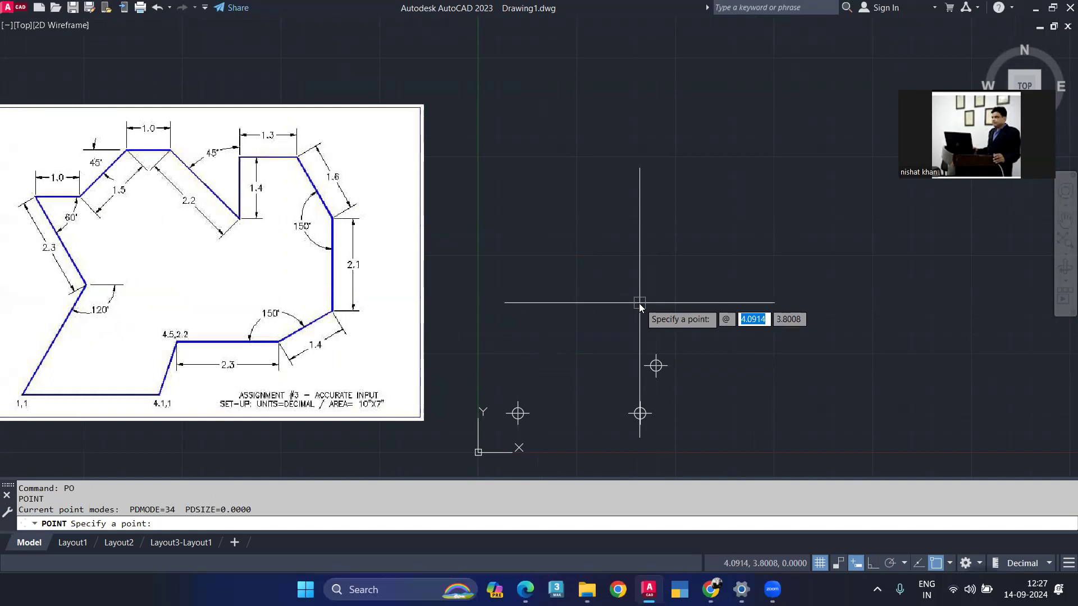
type("2.3<0")
key("Return")
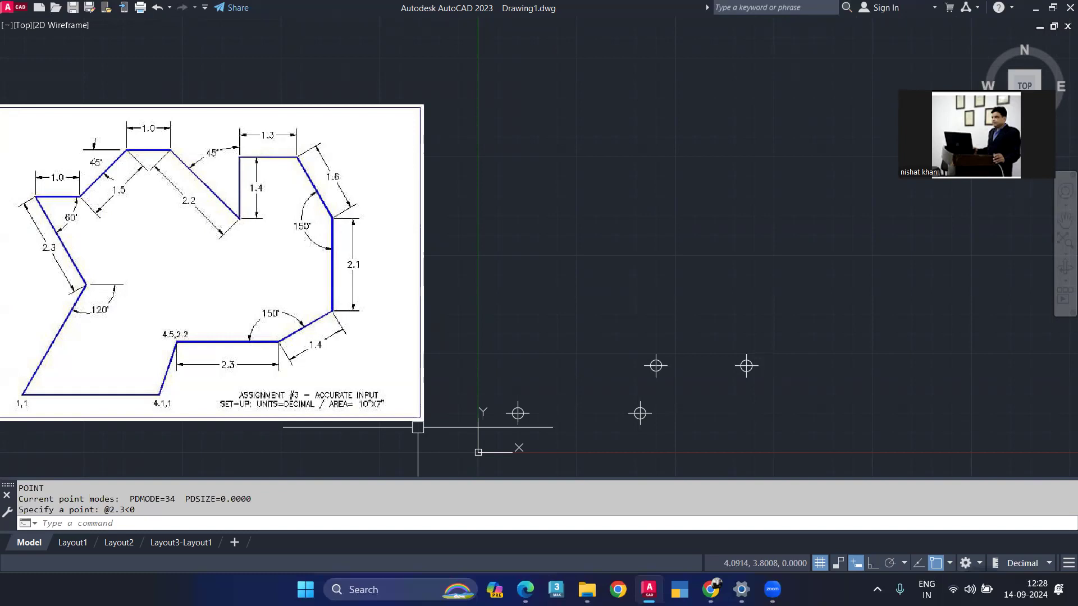
key("Return")
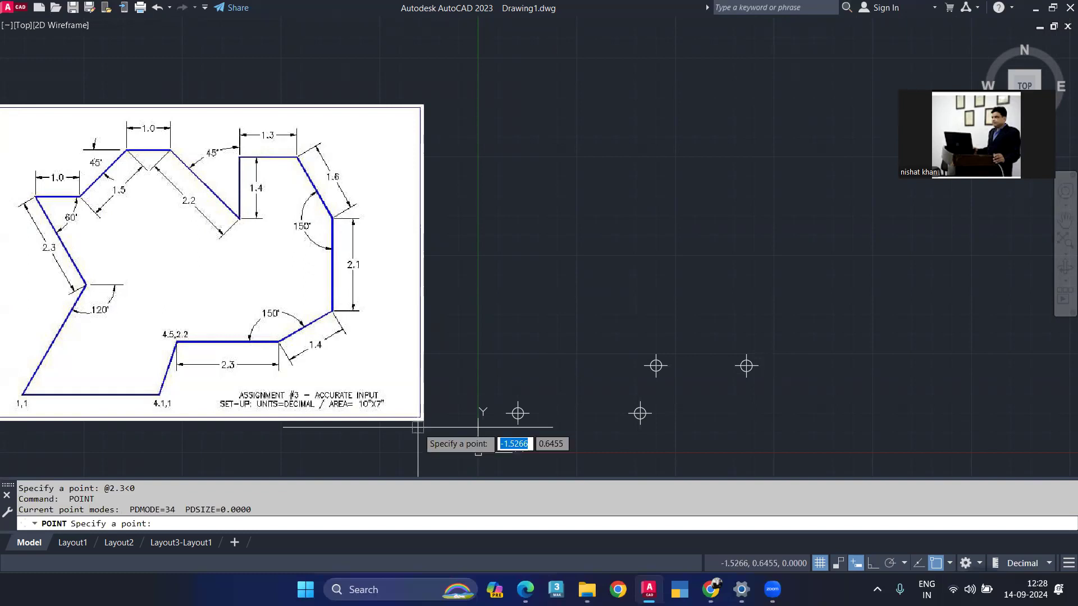
type("@")
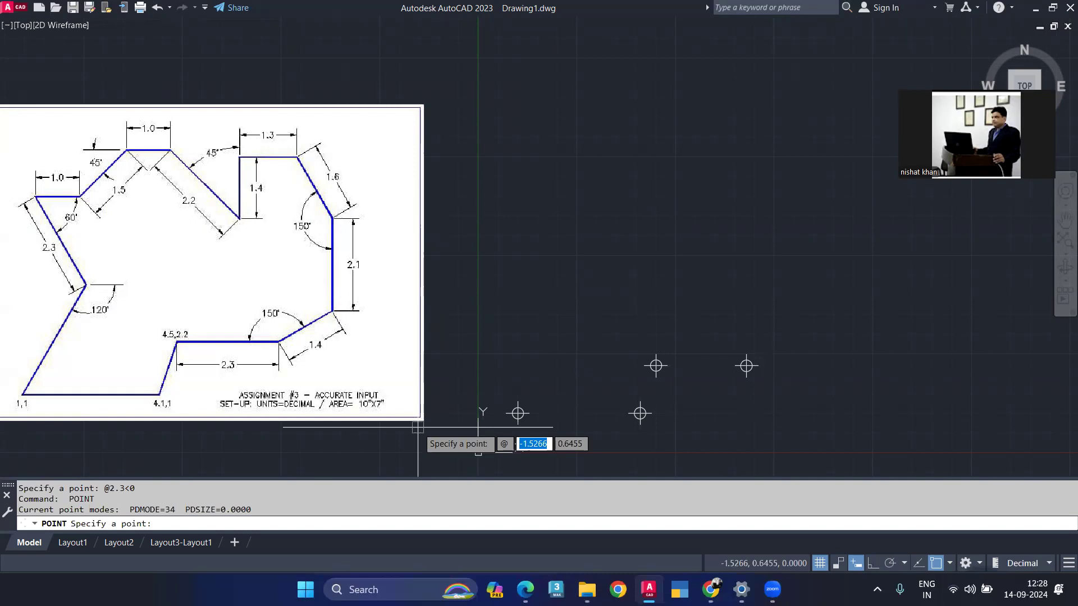
type("1.")
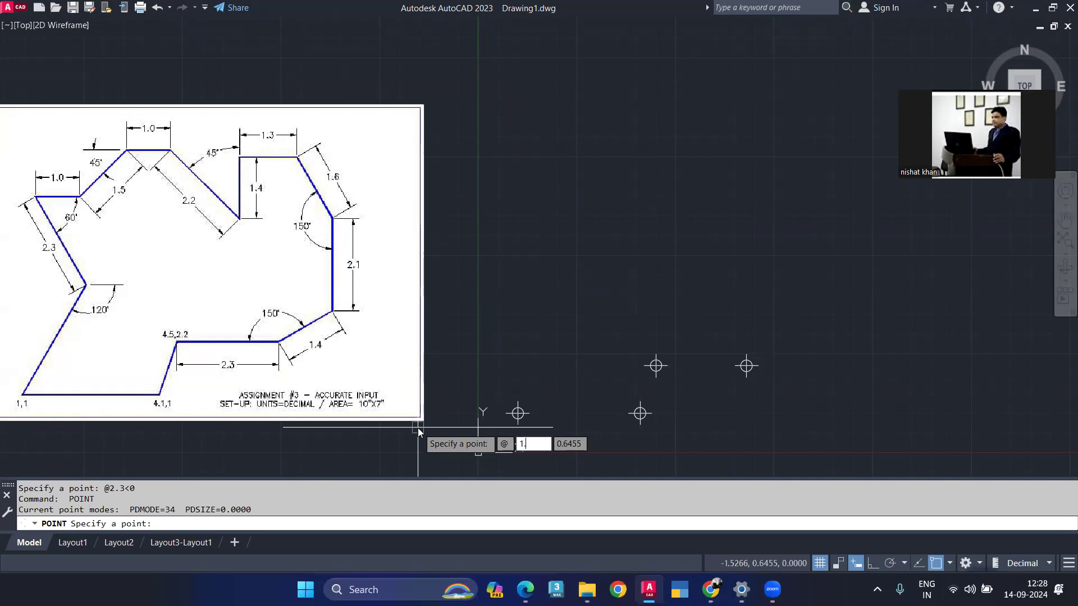
type("4")
type("<191")
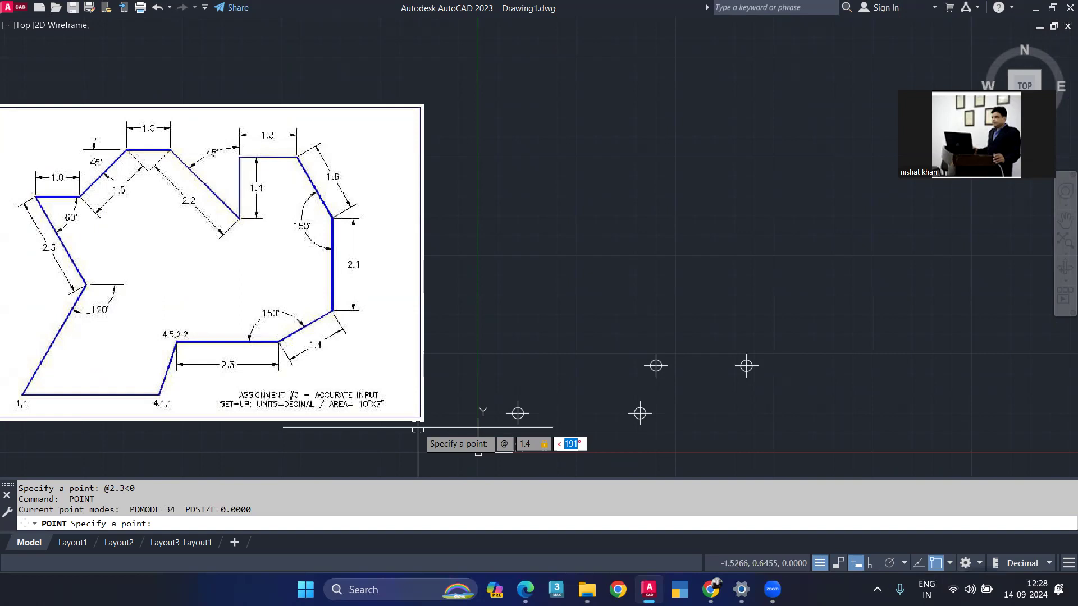
type("30")
key("Return")
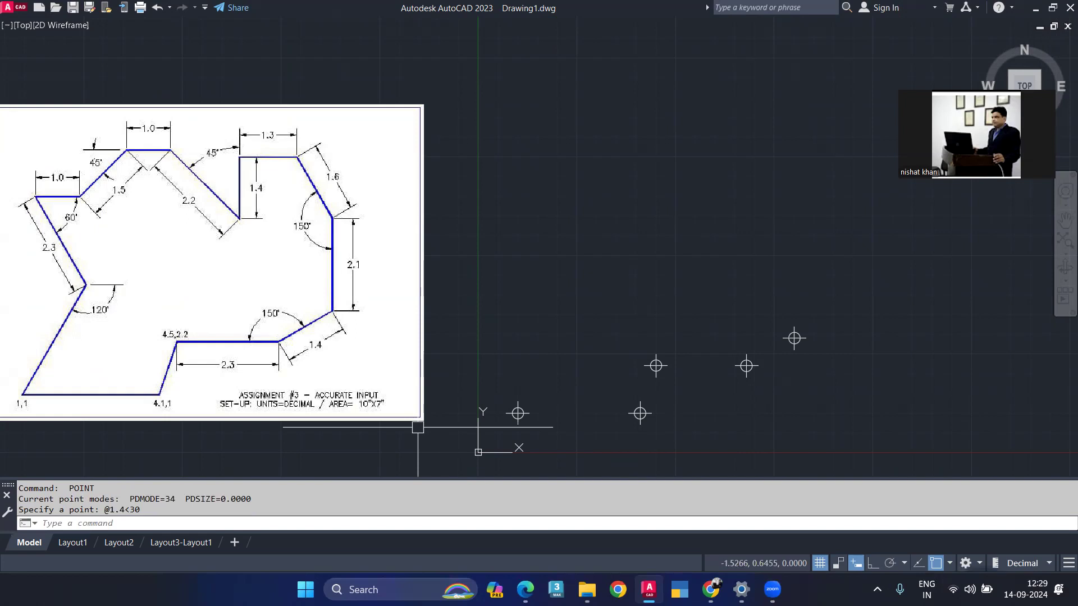
key("Return")
Place points at @2.1<90 and @1.6<120, cancelling one mistaken entry
type("@")
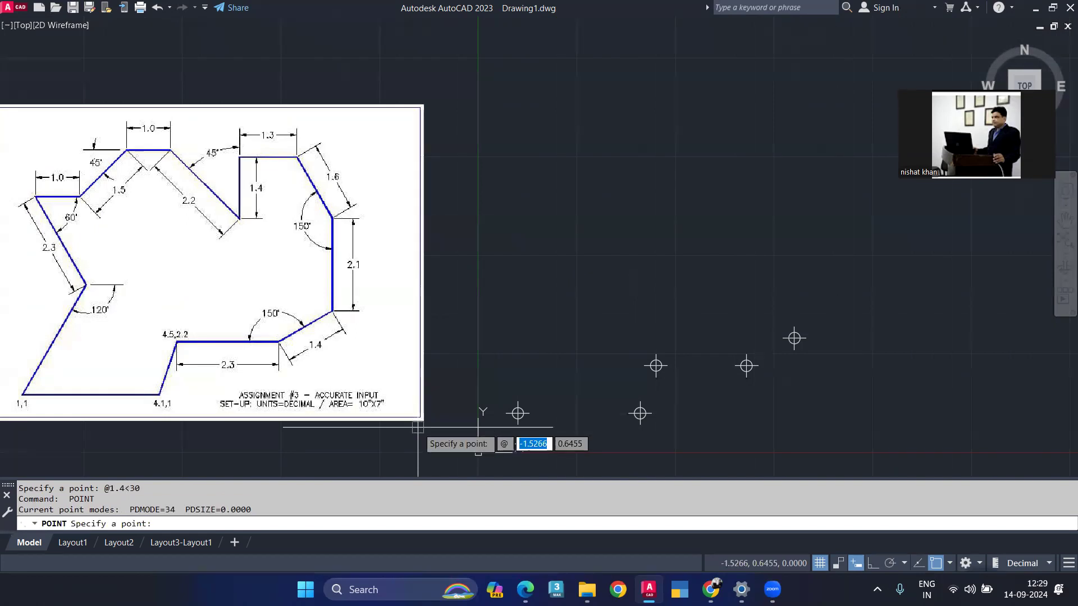
type("2.1")
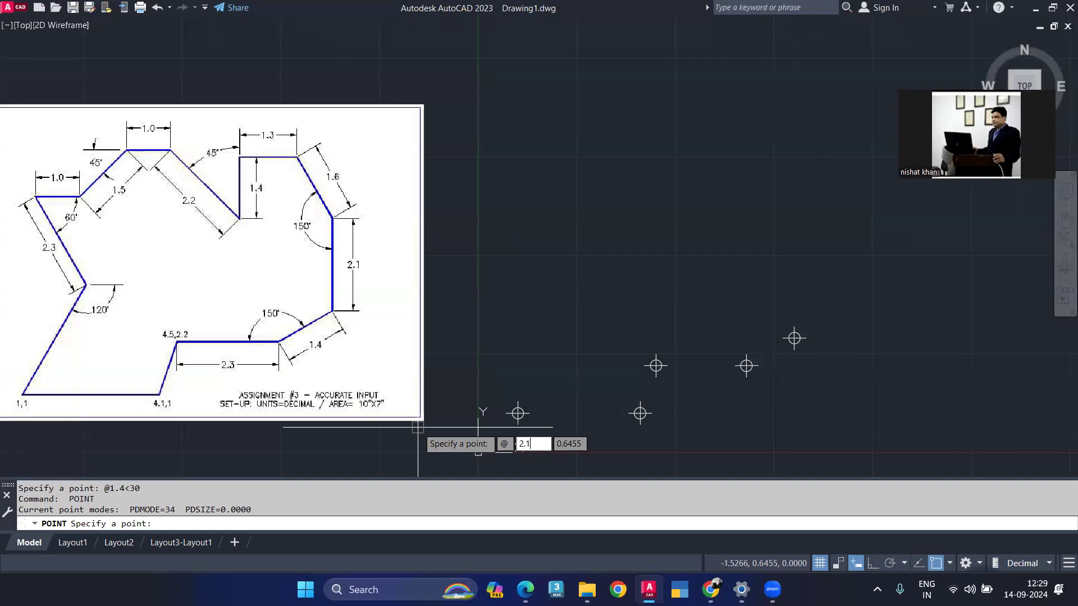
type("<")
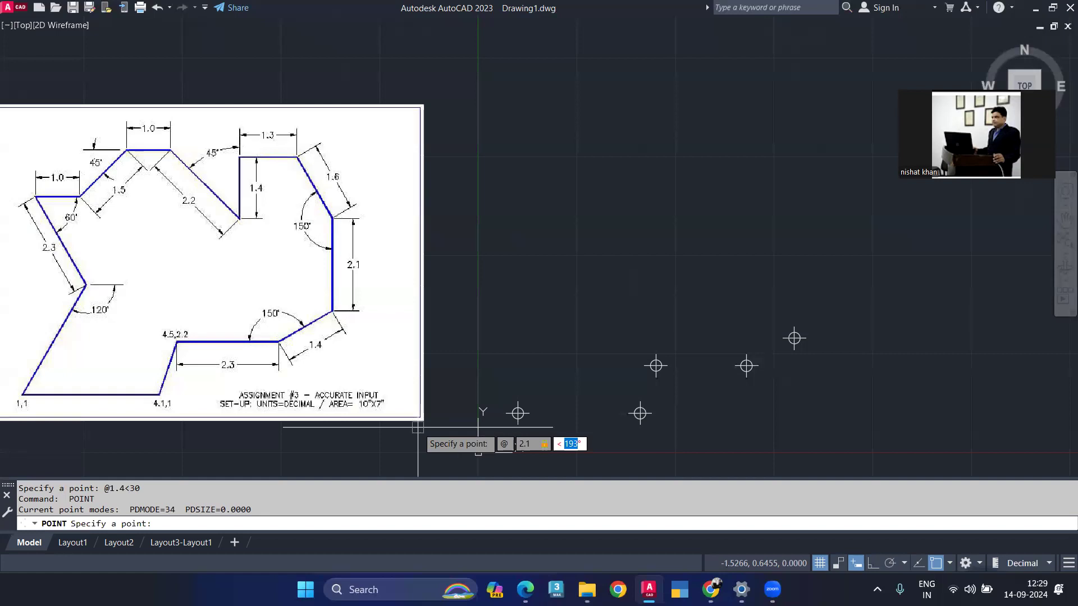
type("90")
key("Return")
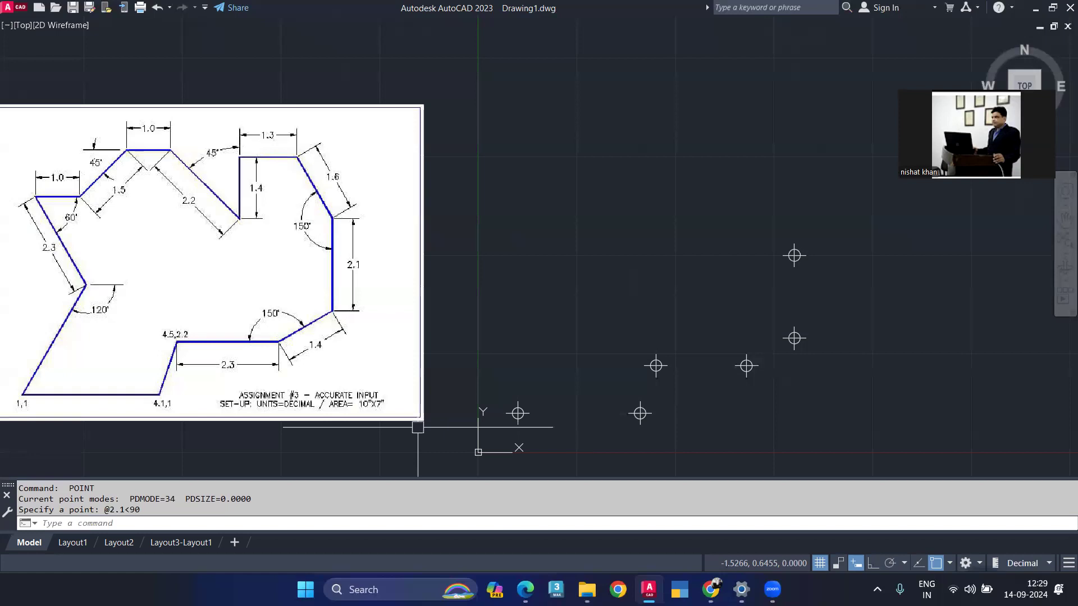
key("Return")
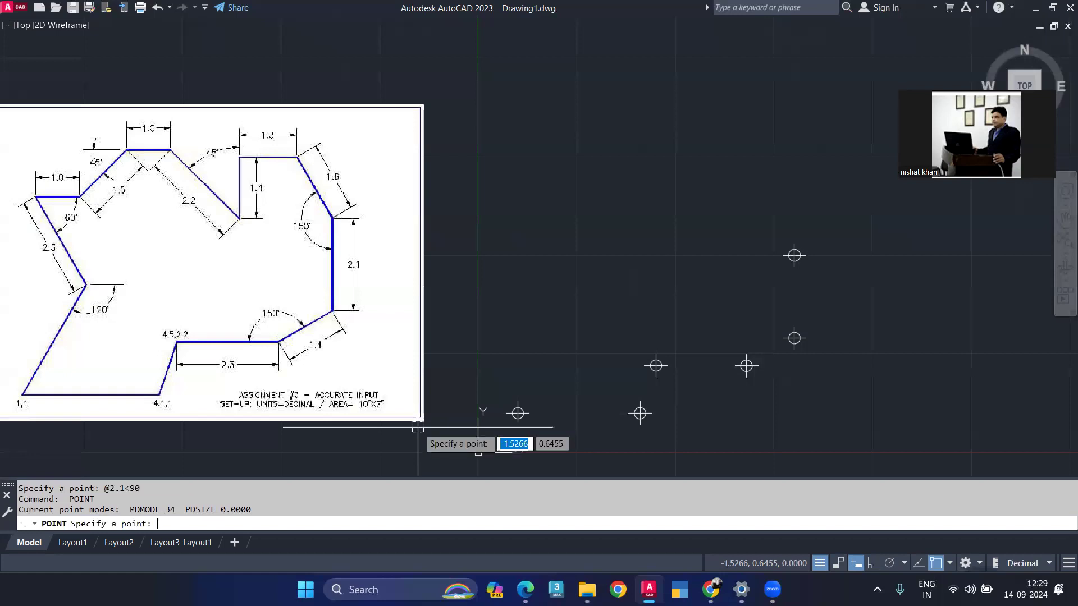
type("@")
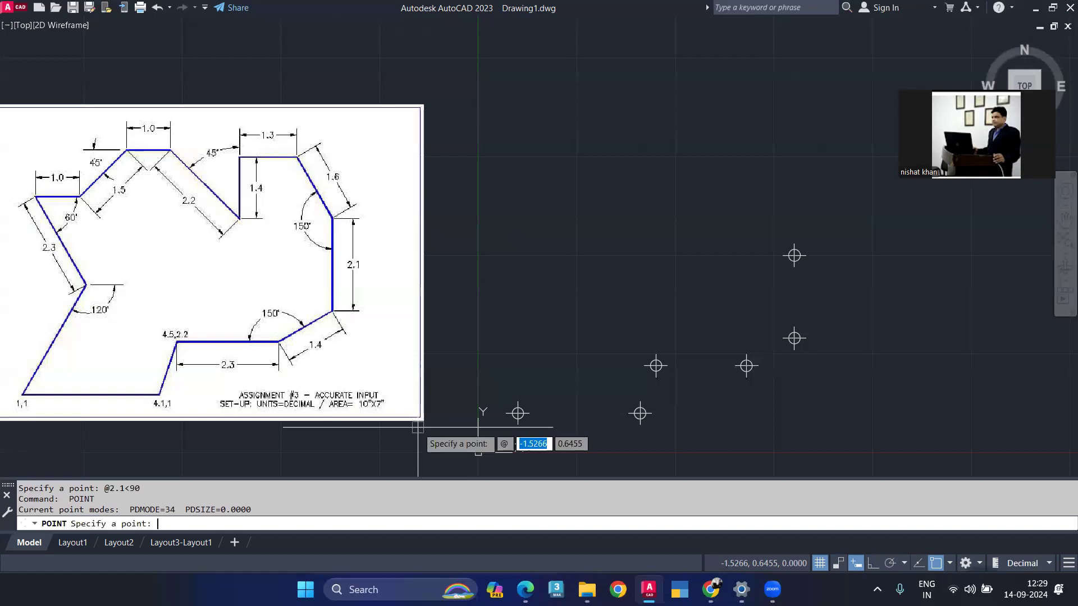
type("1")
key("Tab")
key("Escape")
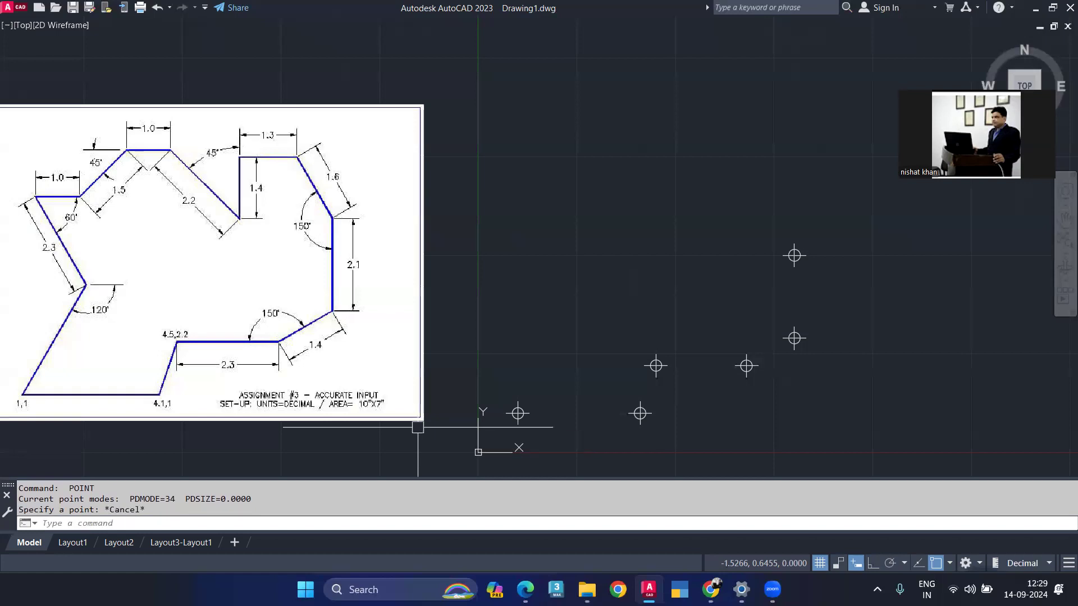
key("Return")
type("@")
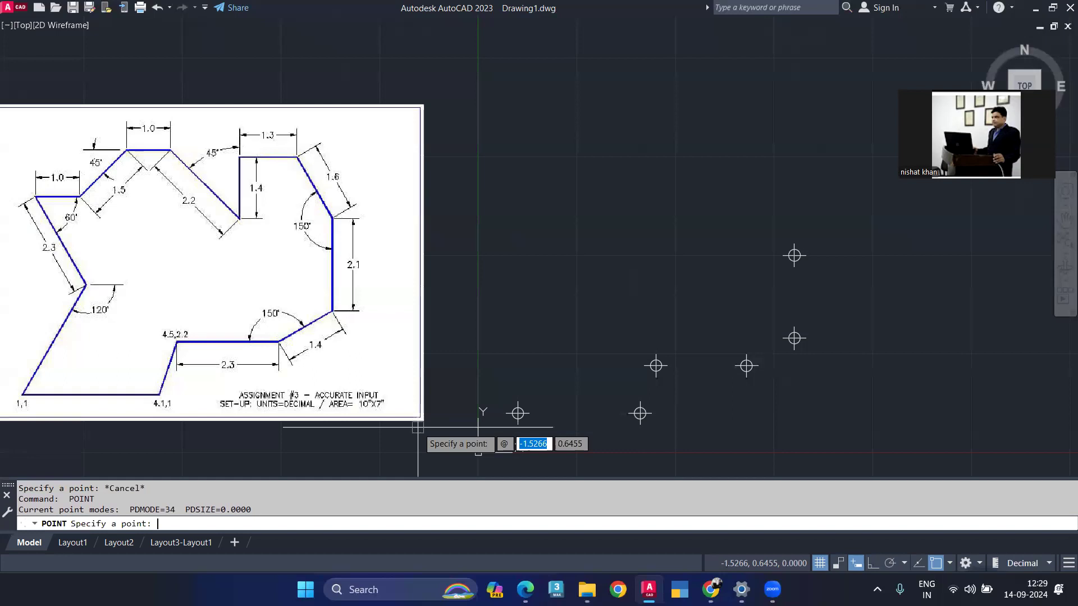
type("1.6")
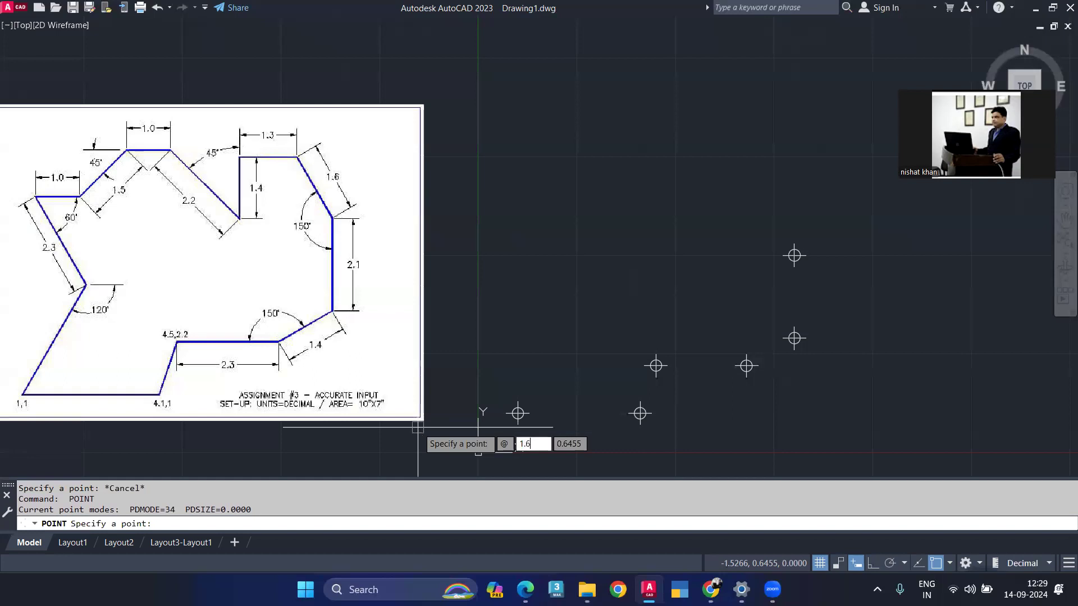
key("Tab")
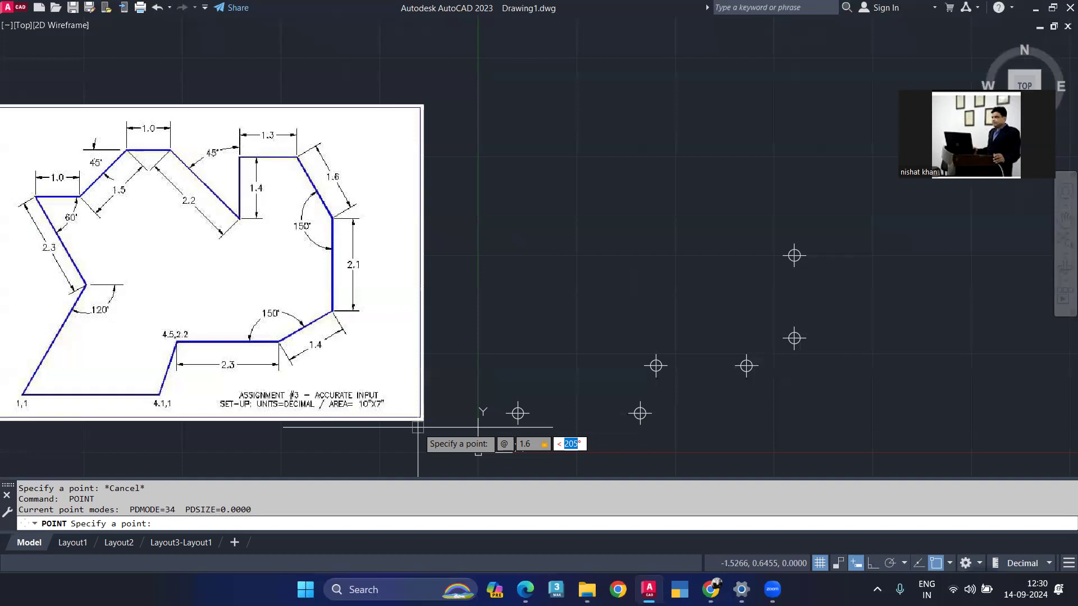
type("120")
key("Return")
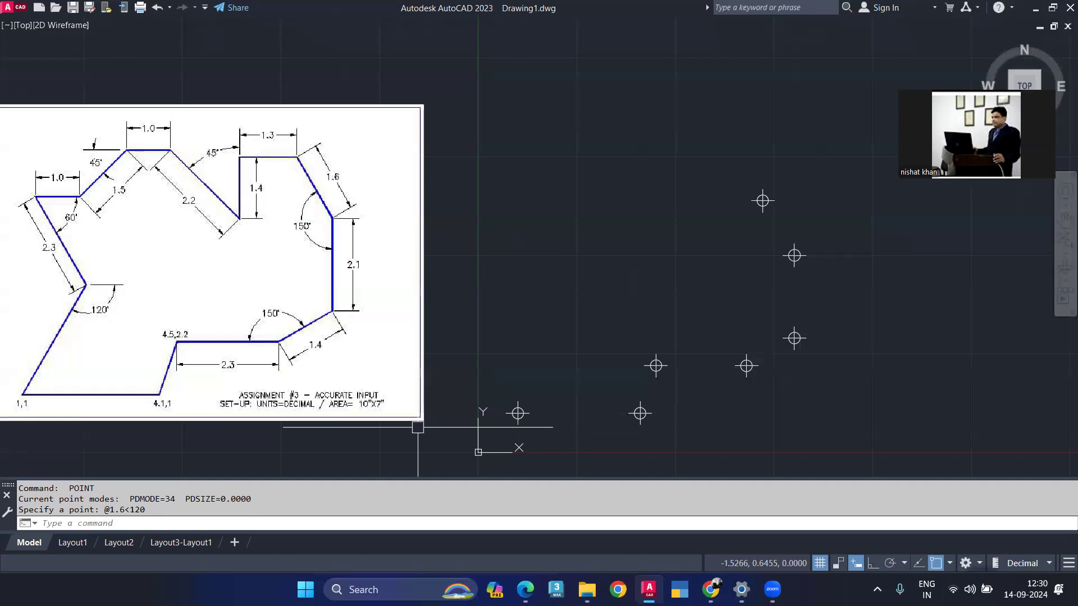
key("Return")
Cancel a mistaken entry and place a point at @1.3<180
type("@")
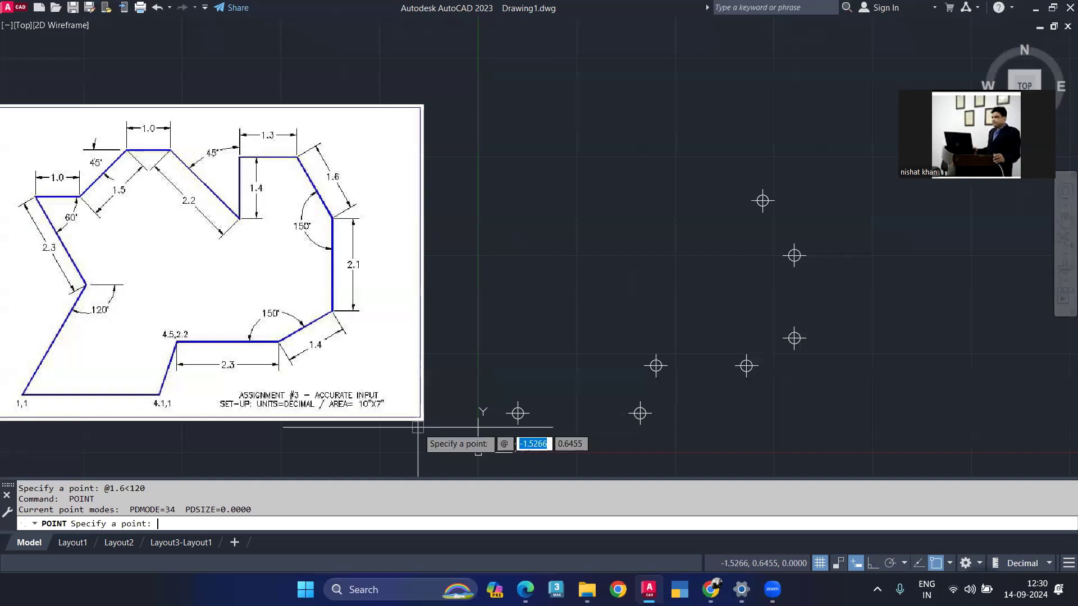
type("1")
key("comma")
type("3")
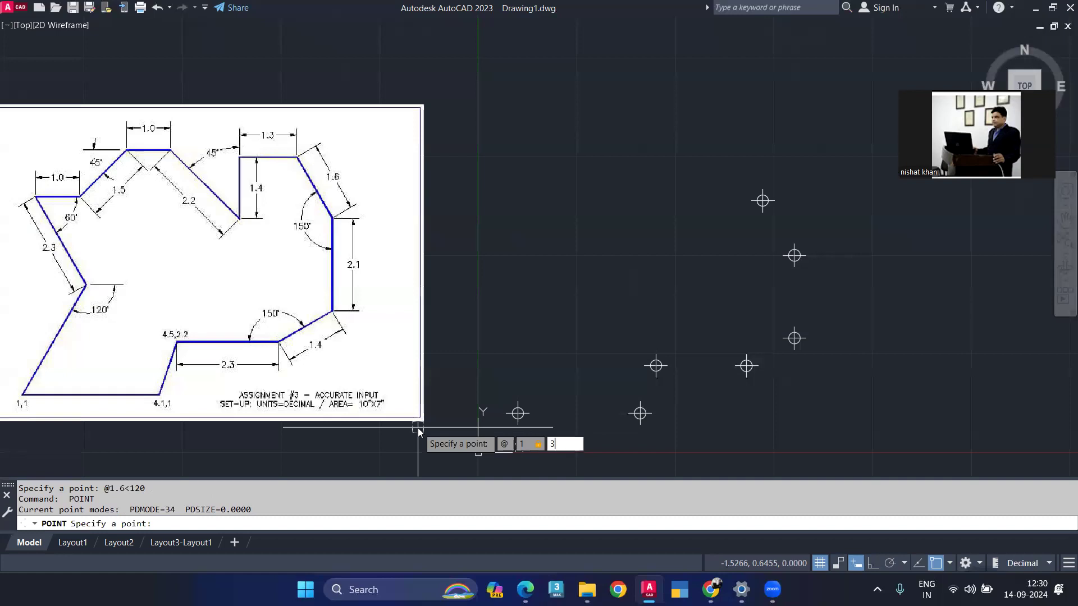
key("Escape")
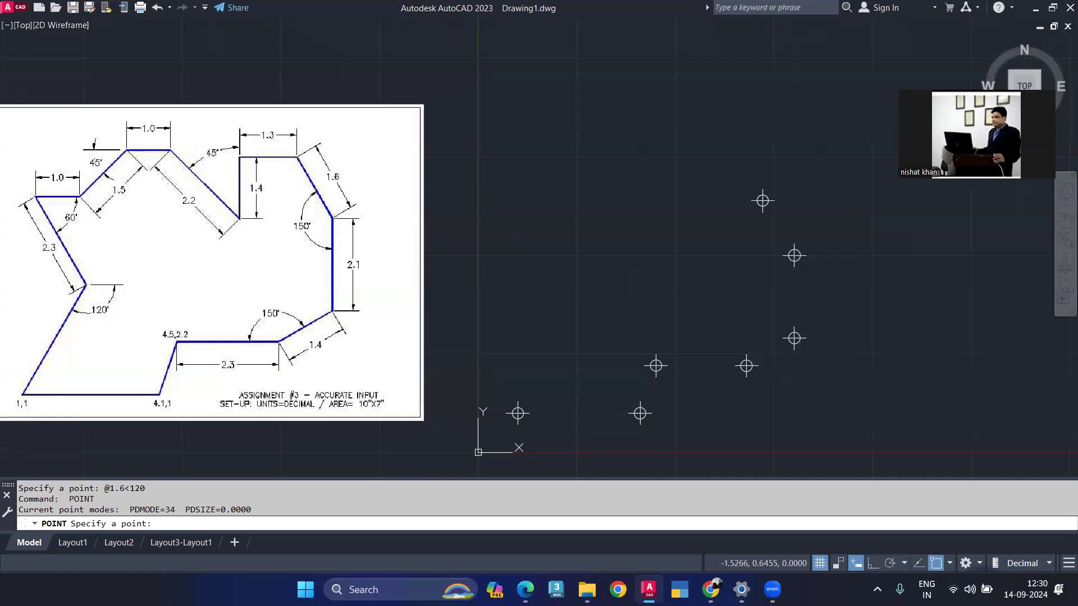
key("Return")
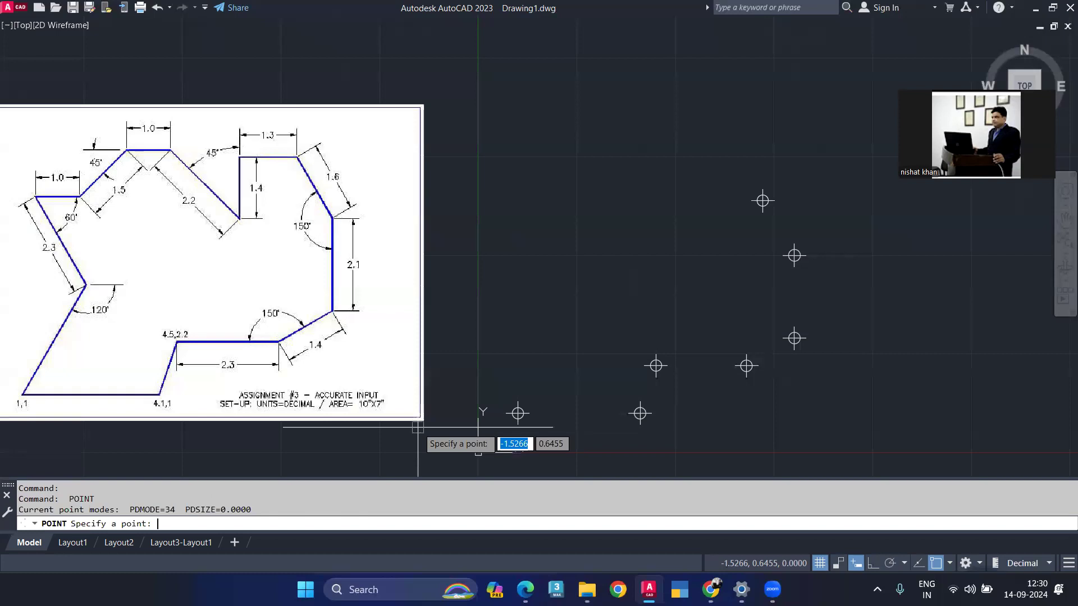
type("@1.3")
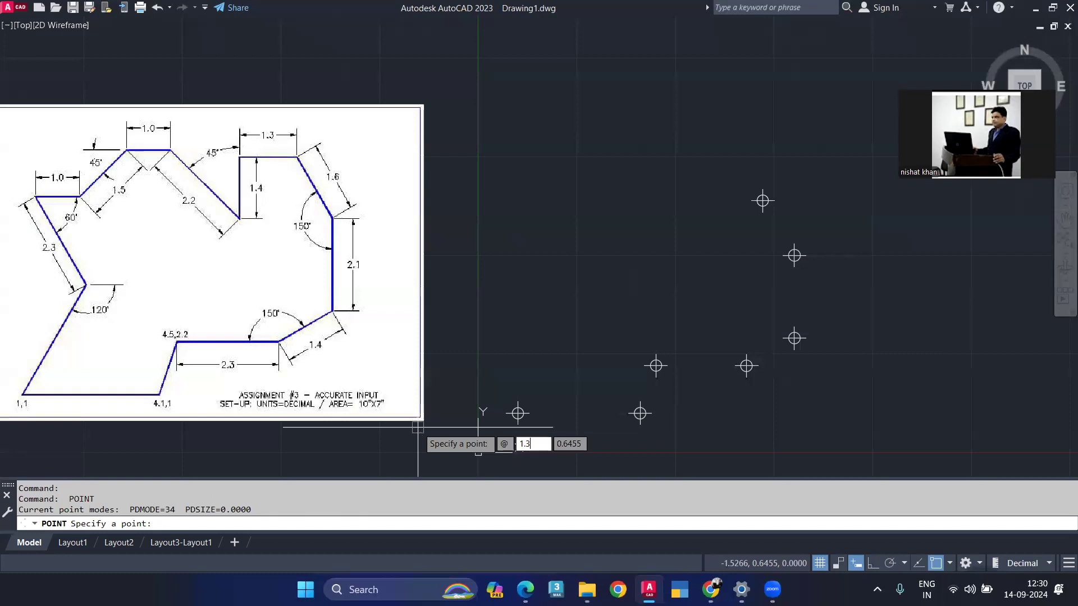
type("<")
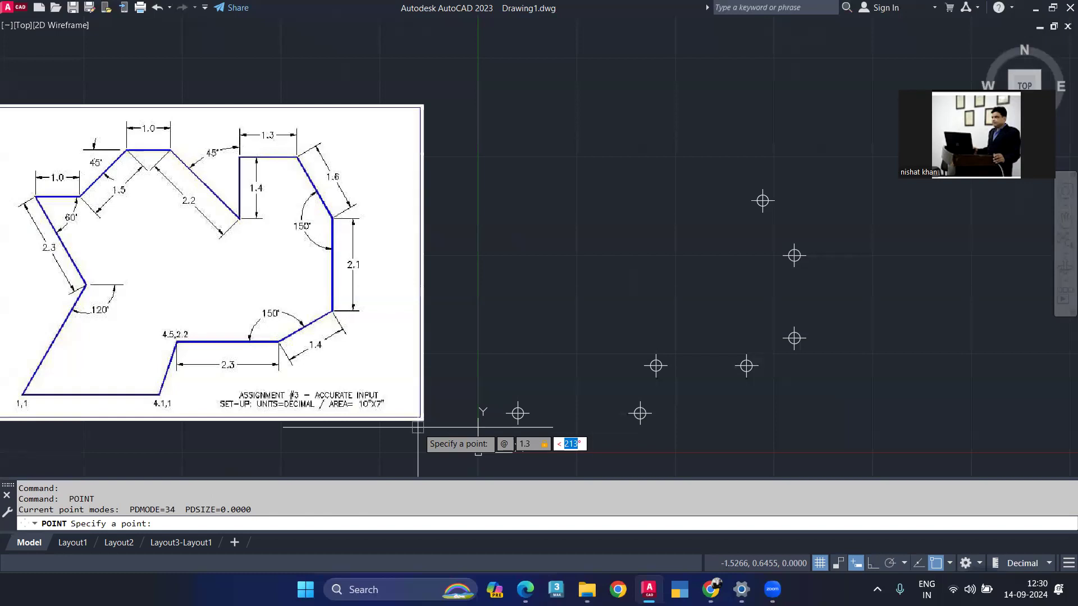
type("180")
key("Return")
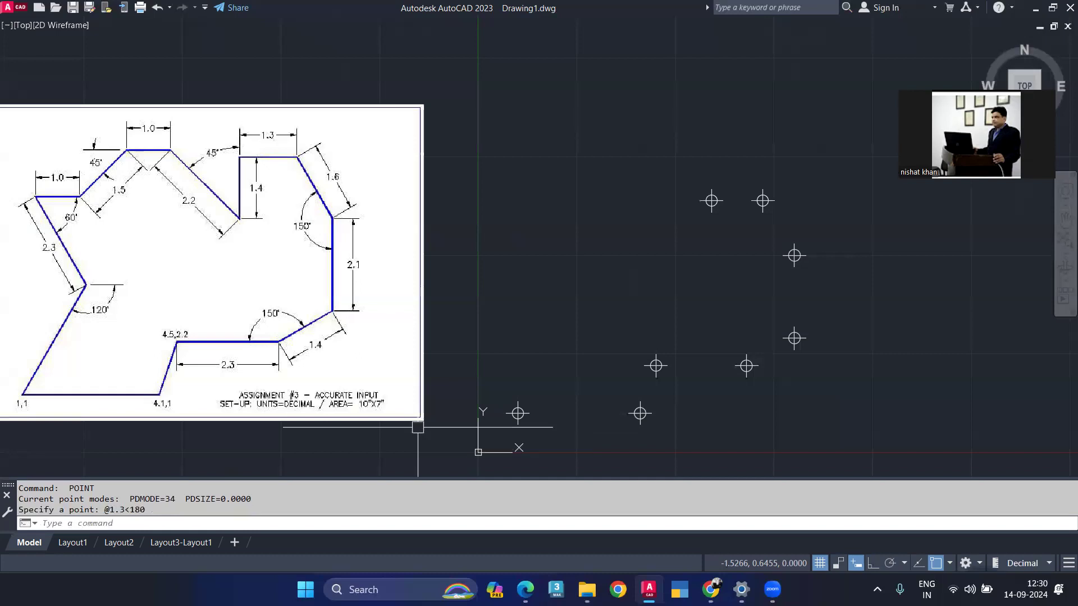
key("Return")
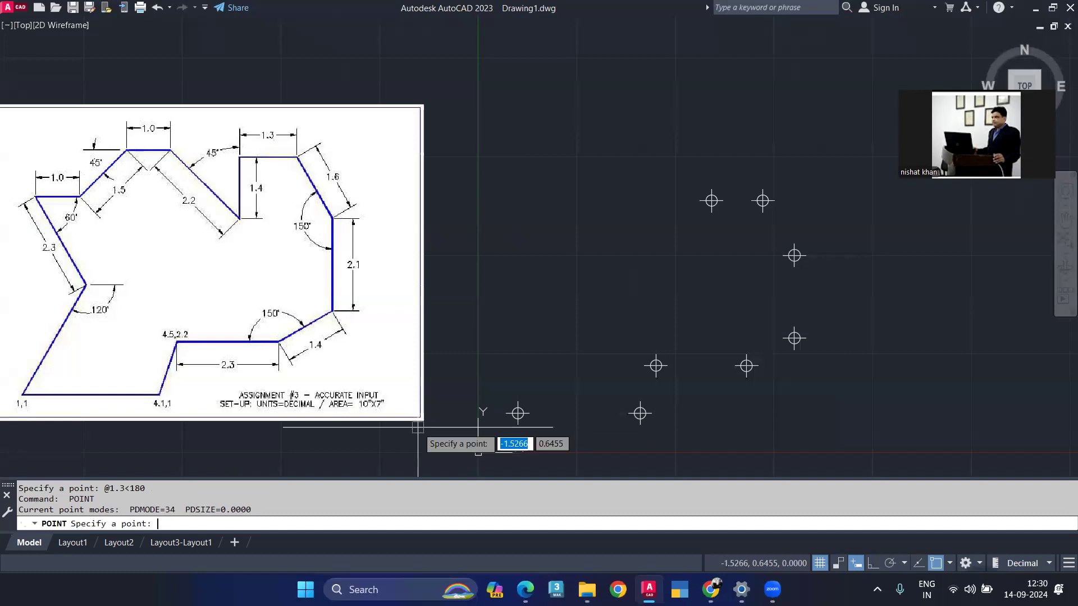
Place points at @1.4<270 and then @2.2<135
type("@")
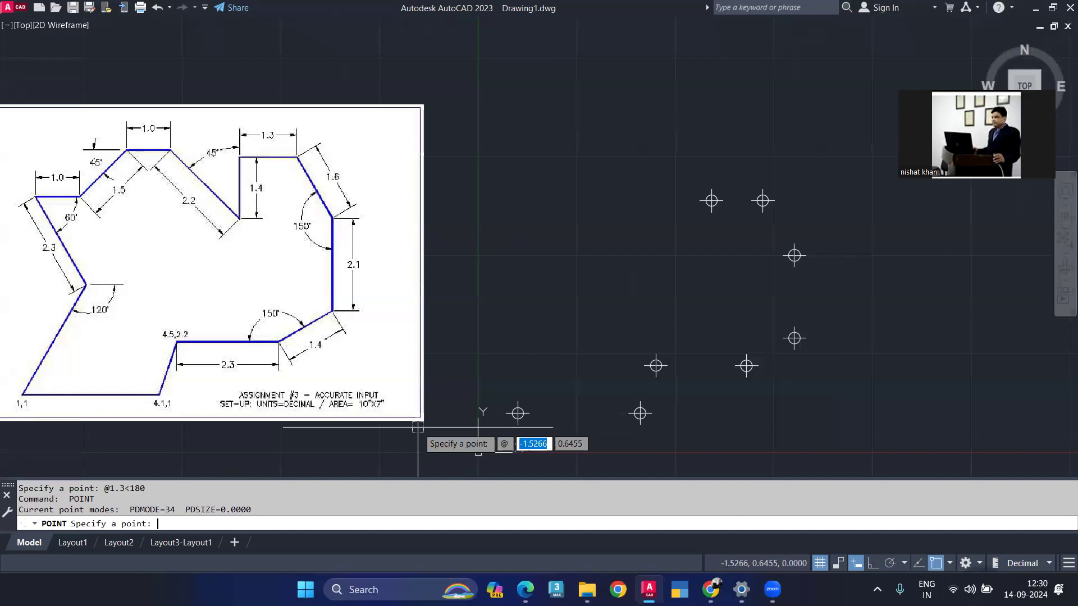
type("1.4<188°")
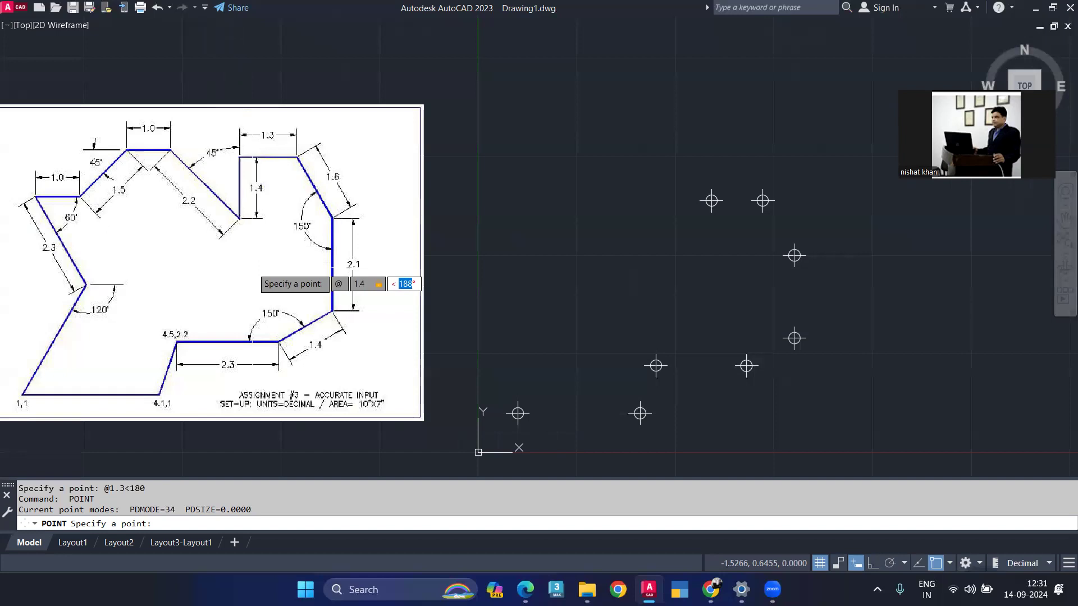
type("270")
key("Return")
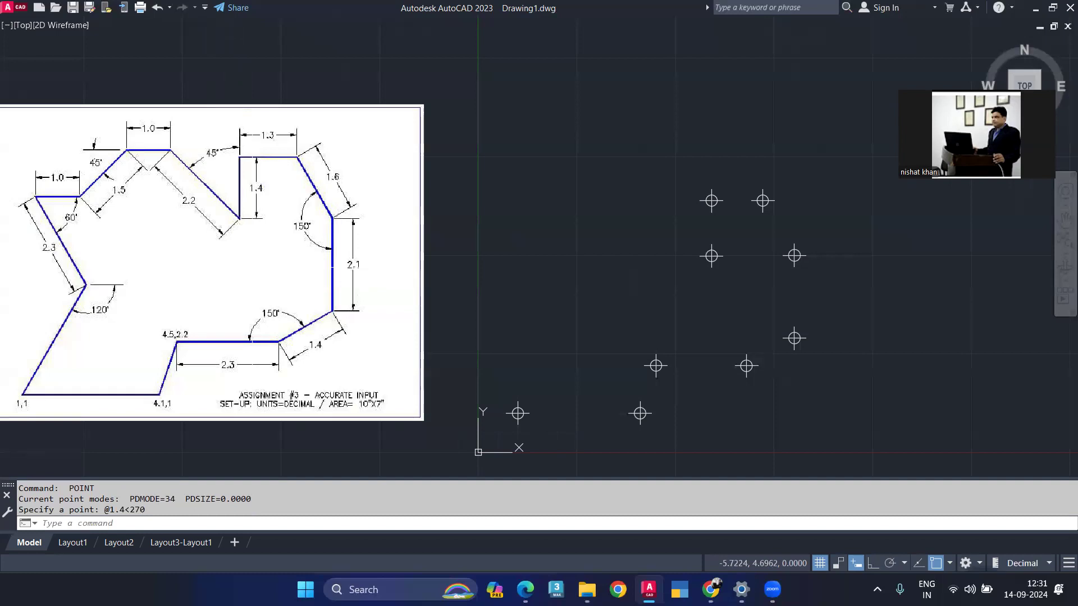
key("Return")
type("@")
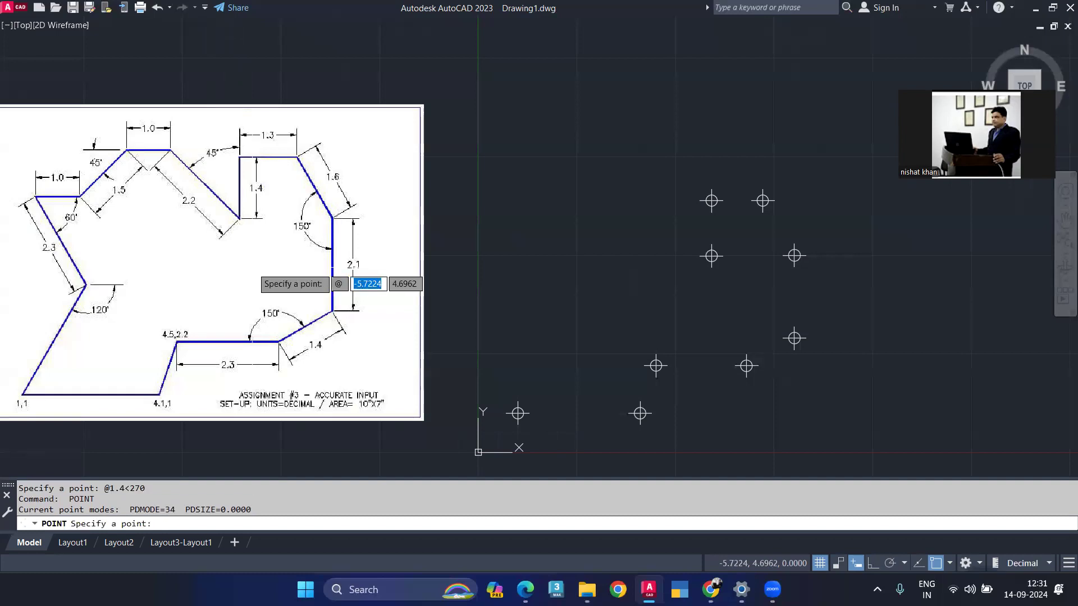
type("2.2")
type("< 181°")
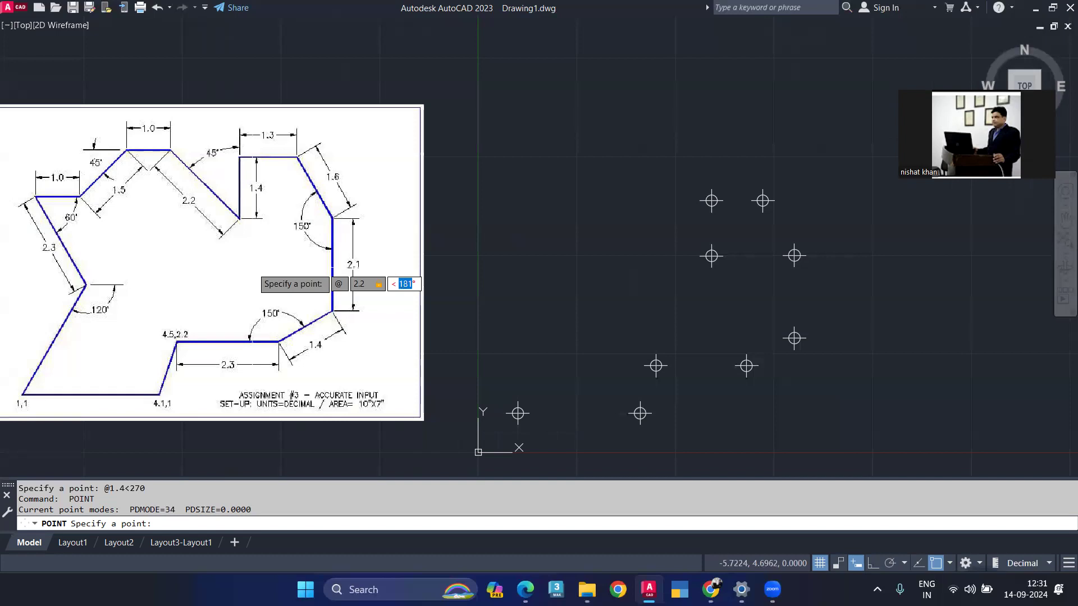
type("135")
key("Return")
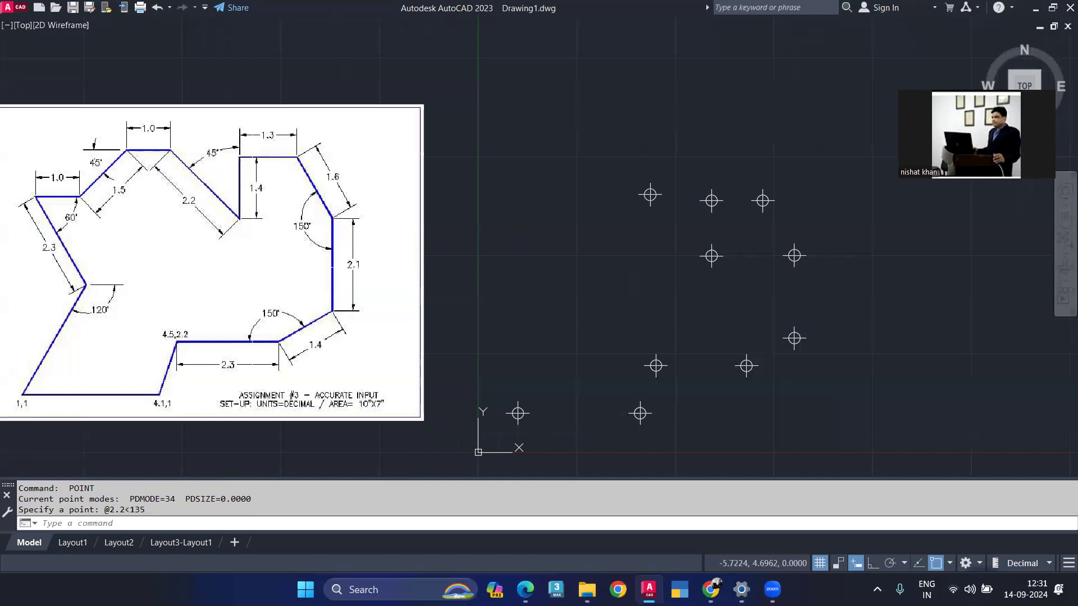
key("Return")
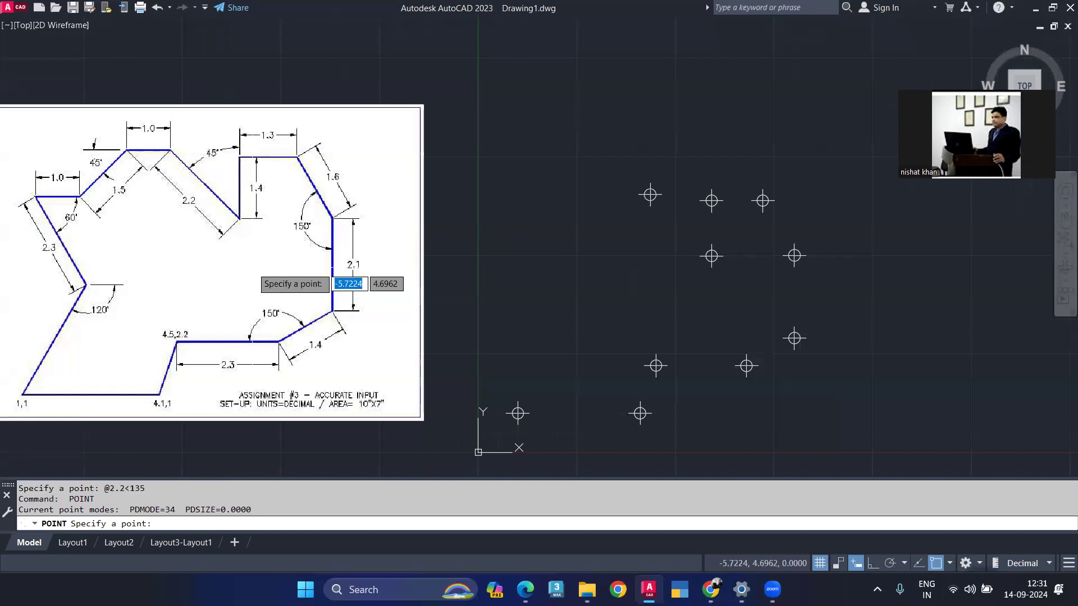
Place points at @1<180 and then @1.5<225
type("@1<")
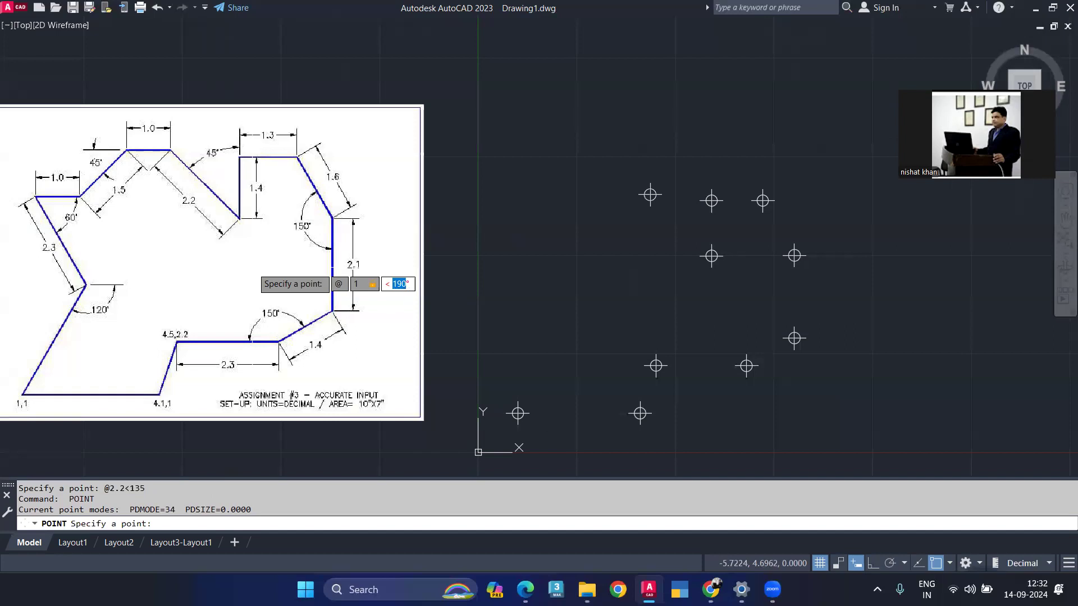
type("180")
key("Return")
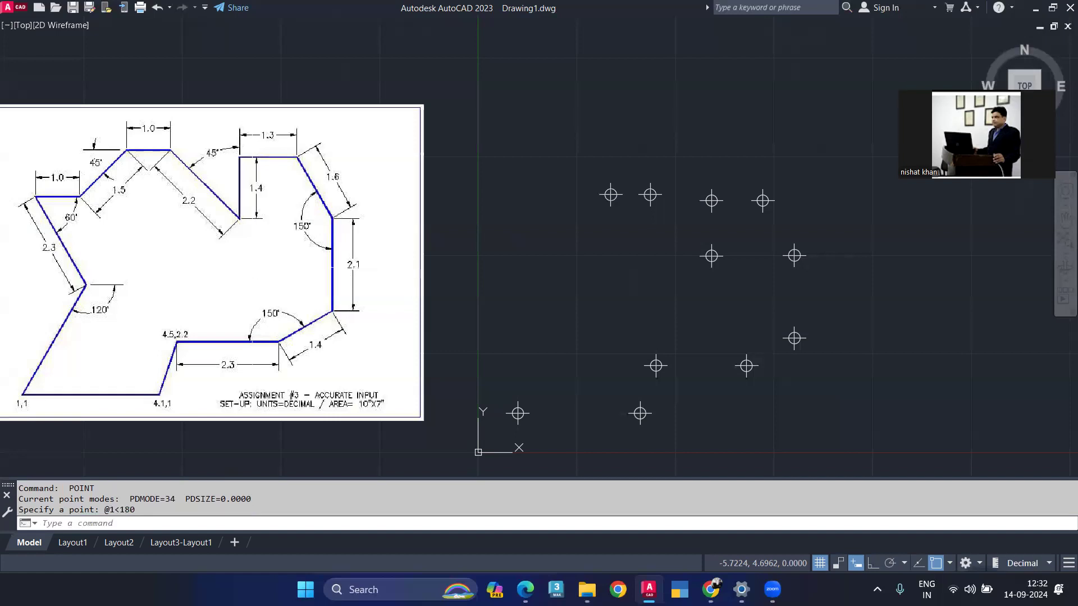
key("Return")
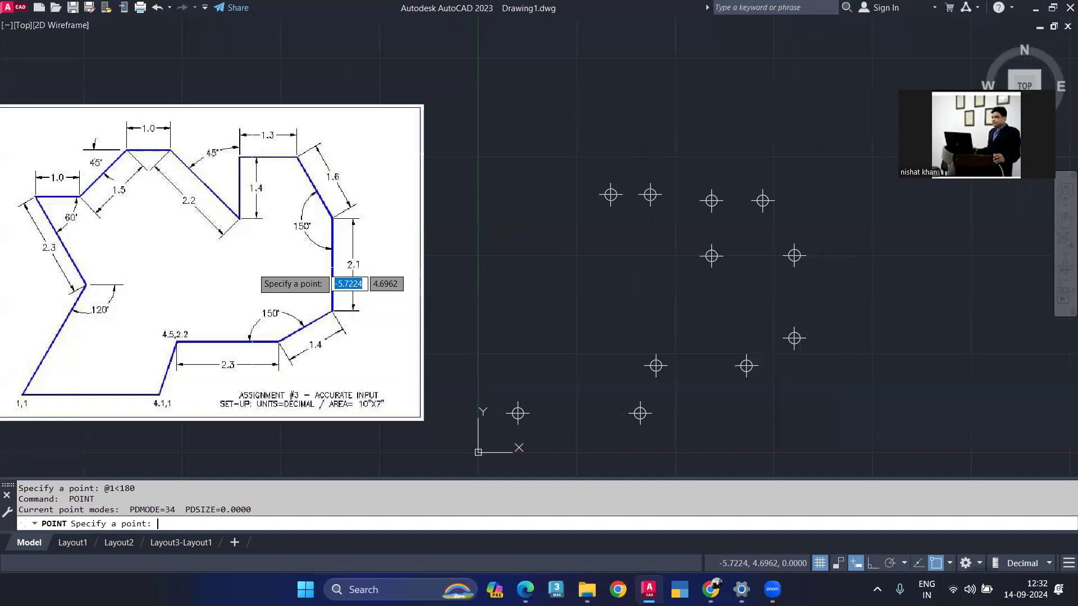
type("@")
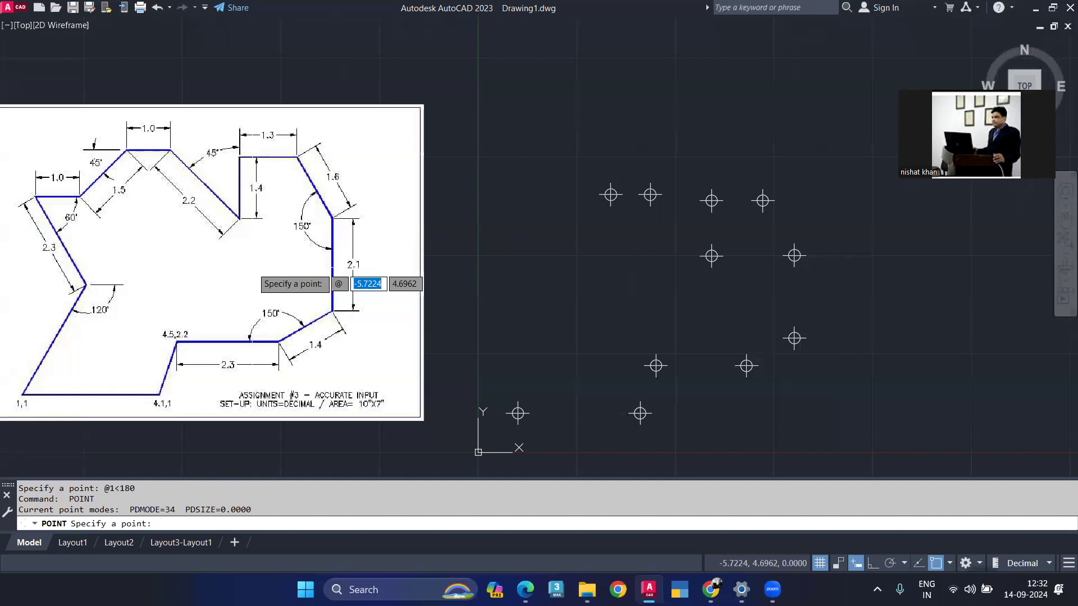
type("1.5< 191°")
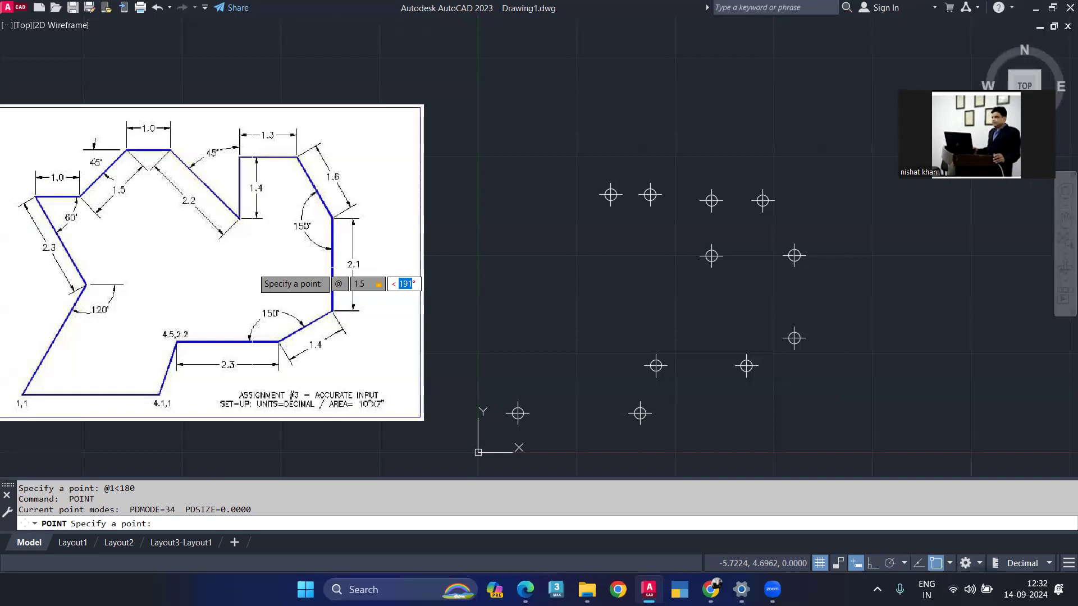
type("225")
key("Return")
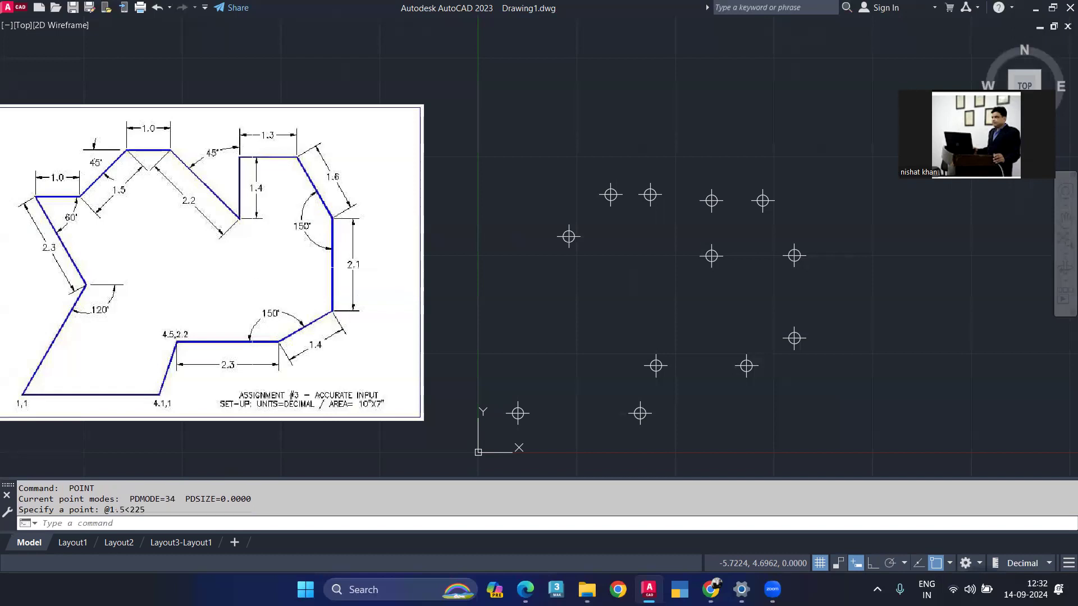
Place the last points at @1<180 and @2.3<300
key("Return")
type("@")
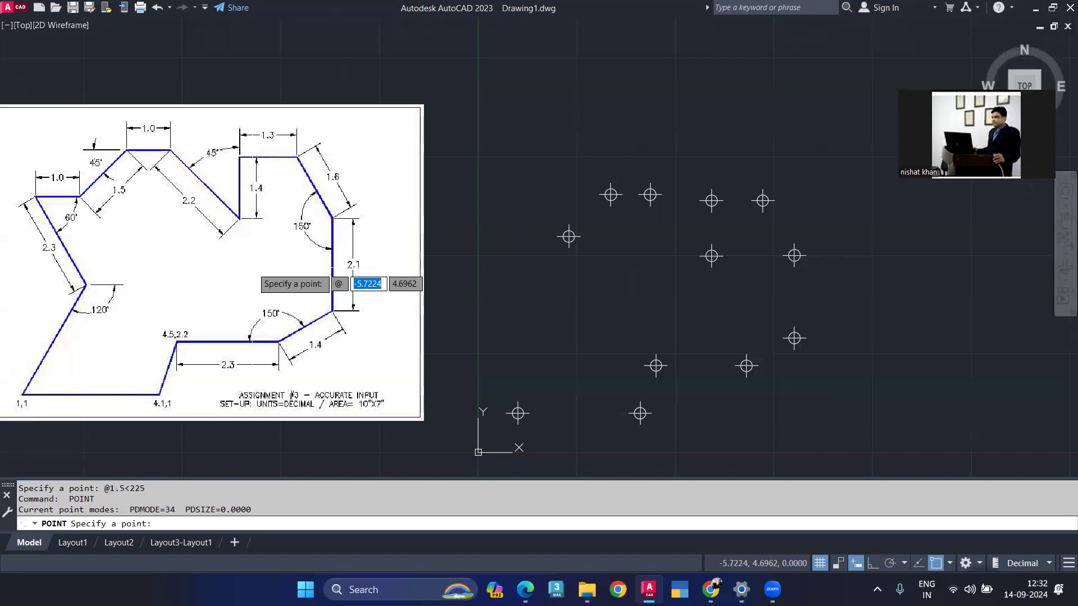
type("1")
type("<")
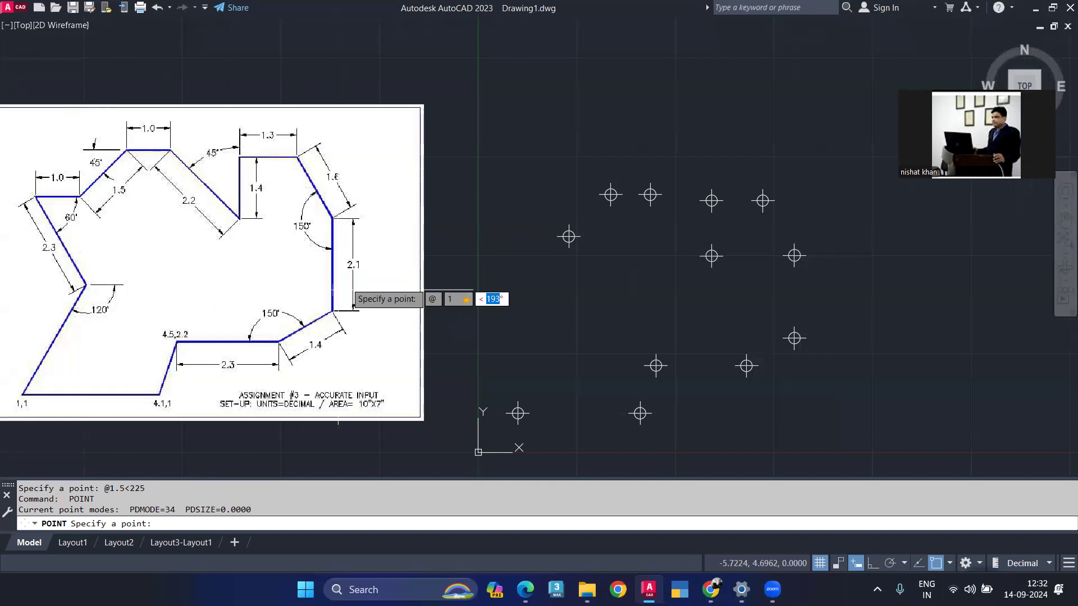
type("180")
key("Return")
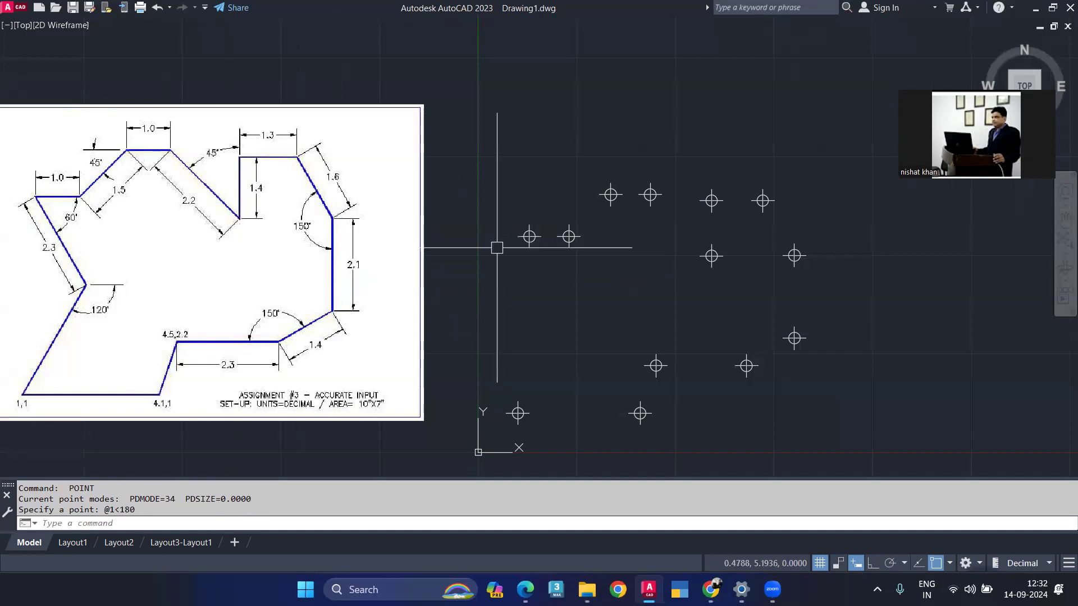
key("Return")
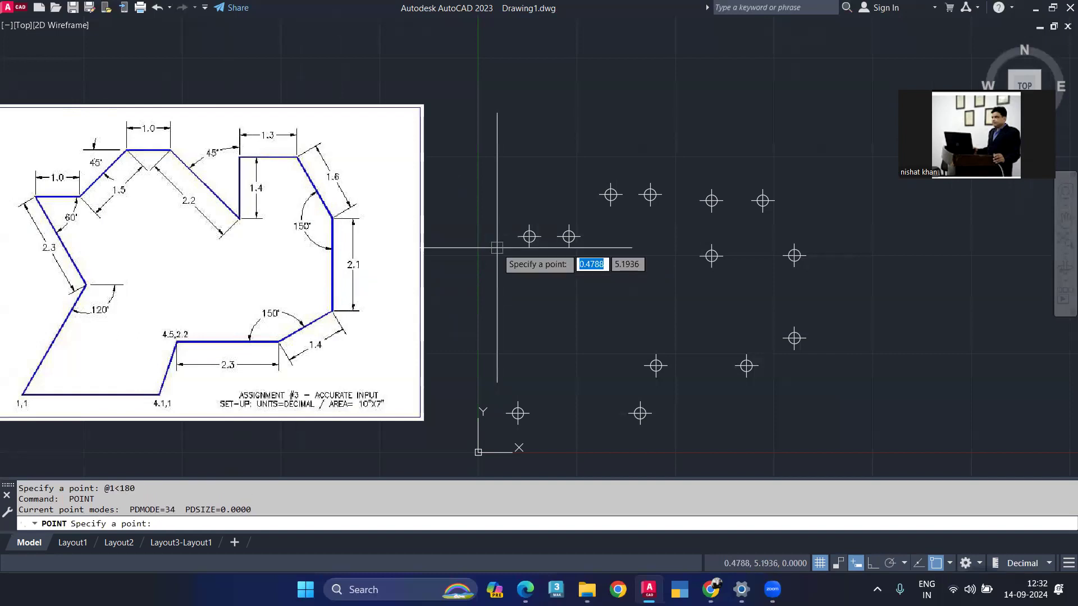
type("@")
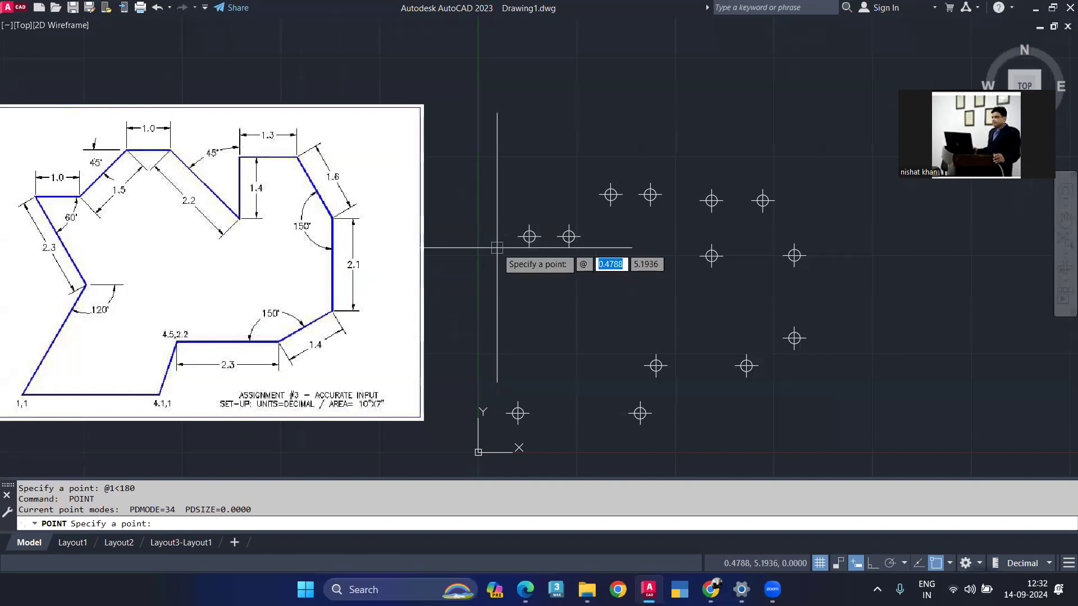
type("2.3")
type("<")
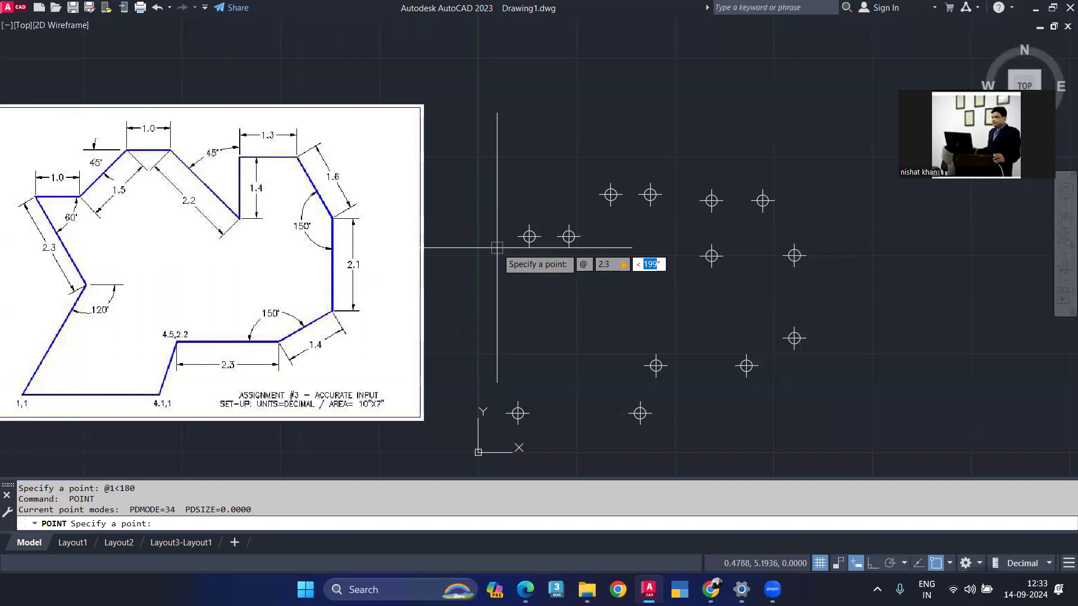
type("300")
key("Return")
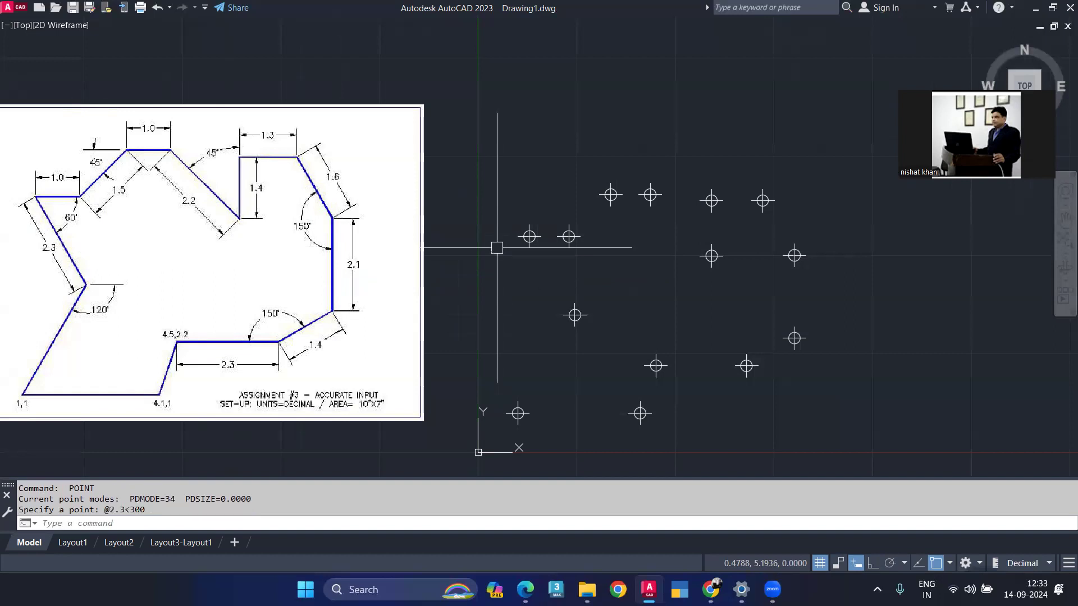
middle_click_drag(109, 317, 177, 278)
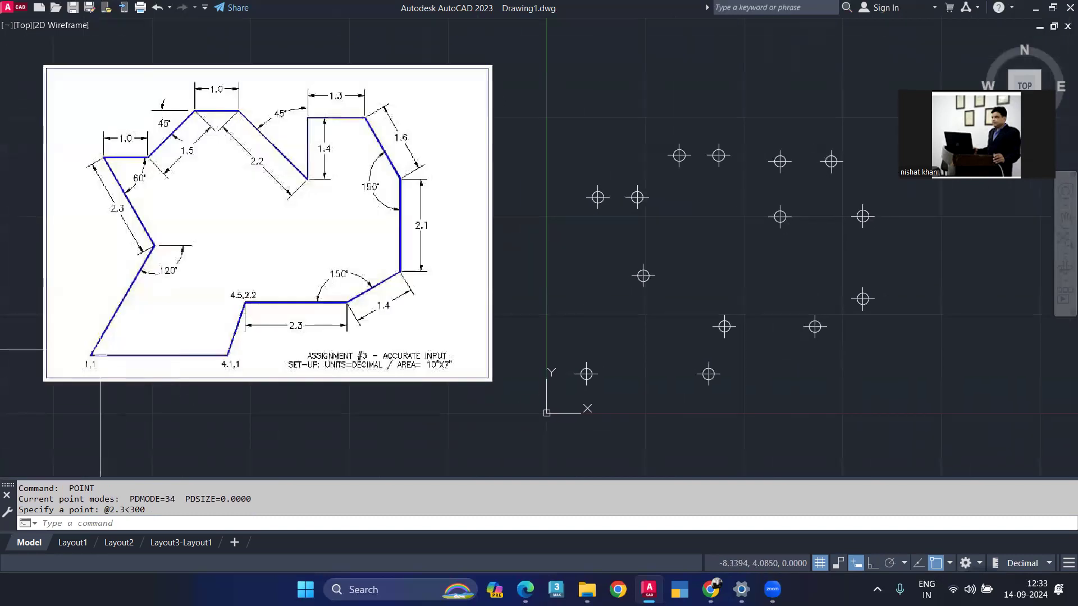
middle_click_drag(642, 261, 574, 276)
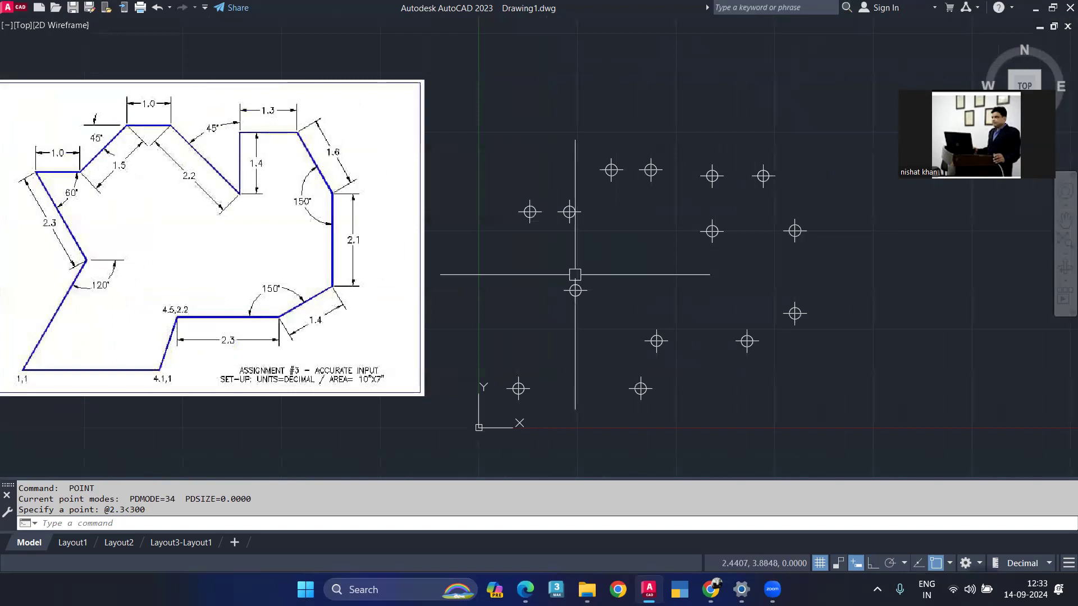
Draw lines from the bottom-left point up the right side and into the notch
type("L")
key("Return")
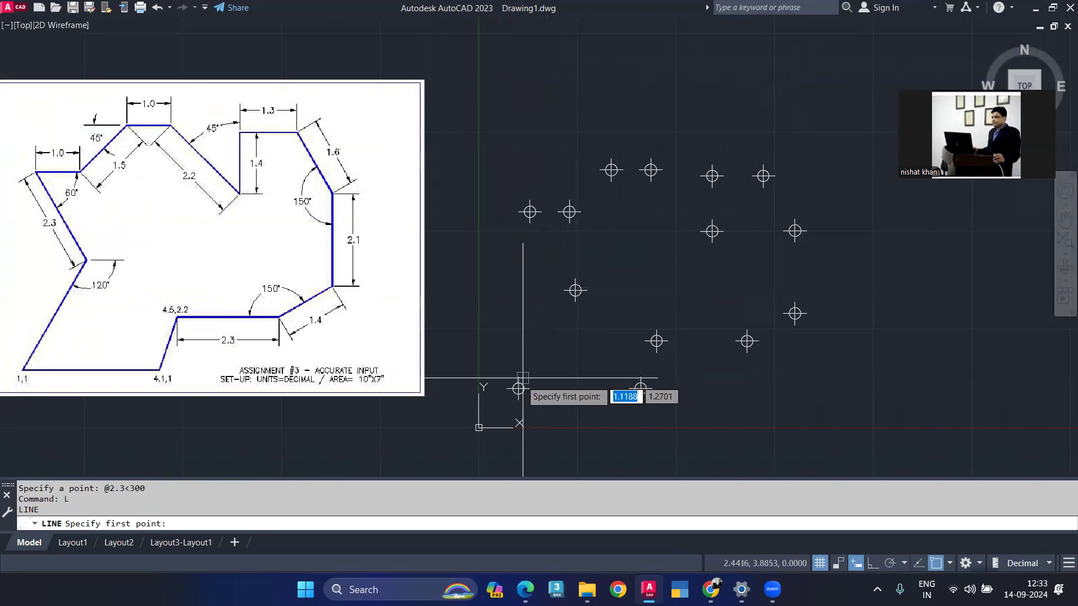
left_click(641, 388)
left_click(656, 341)
left_click(747, 340)
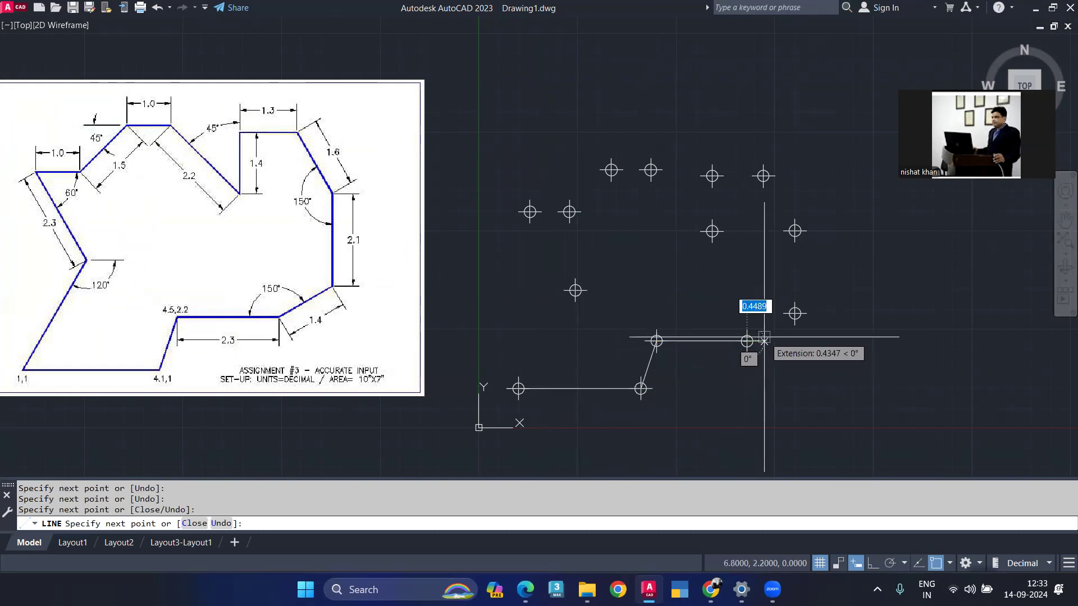
left_click(794, 313)
left_click(795, 230)
left_click(712, 175)
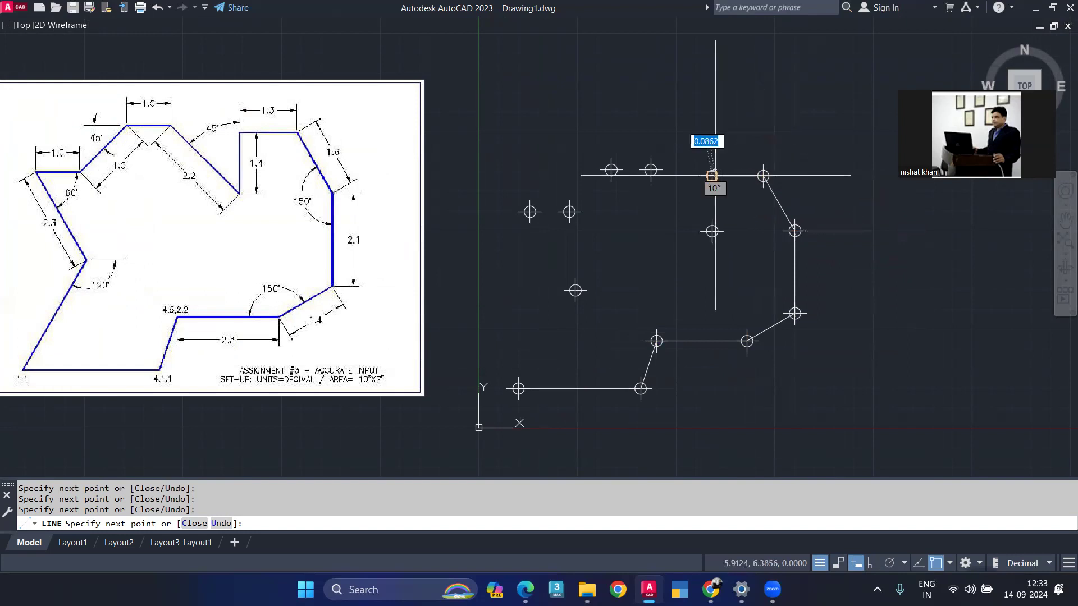
left_click(712, 231)
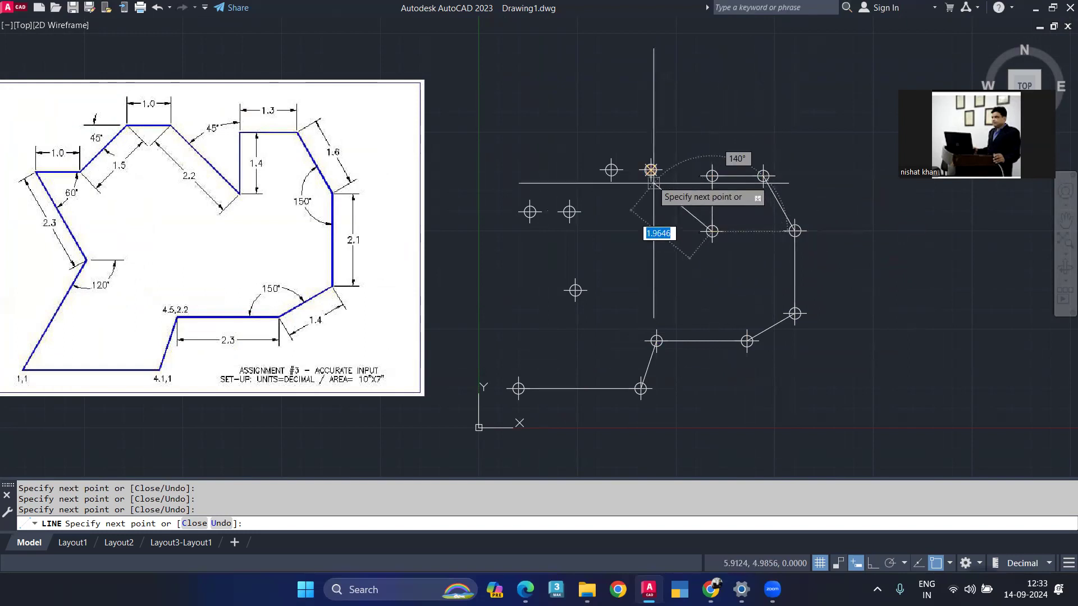
Continue the lines across the top and left side, closing at the start point
left_click(650, 170)
left_click(611, 170)
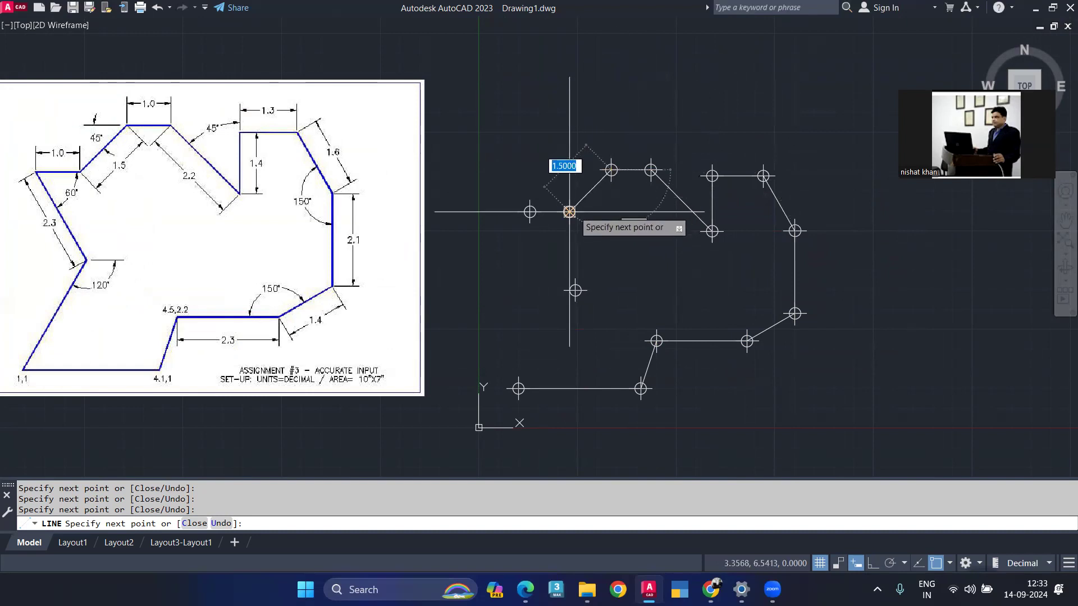
left_click(569, 212)
left_click(530, 211)
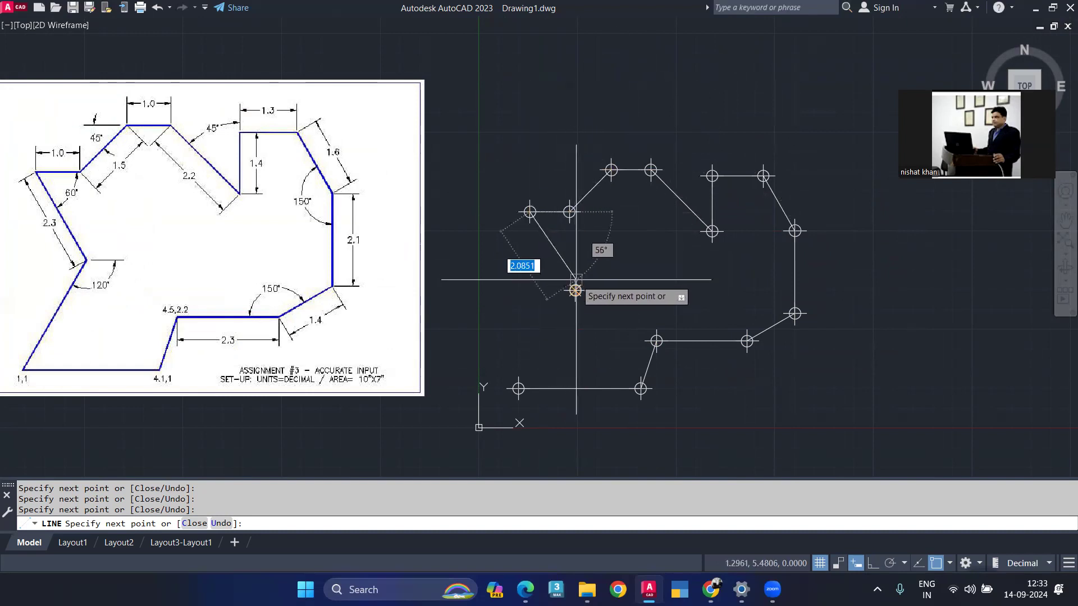
left_click(575, 290)
left_click(518, 388)
key("Escape")
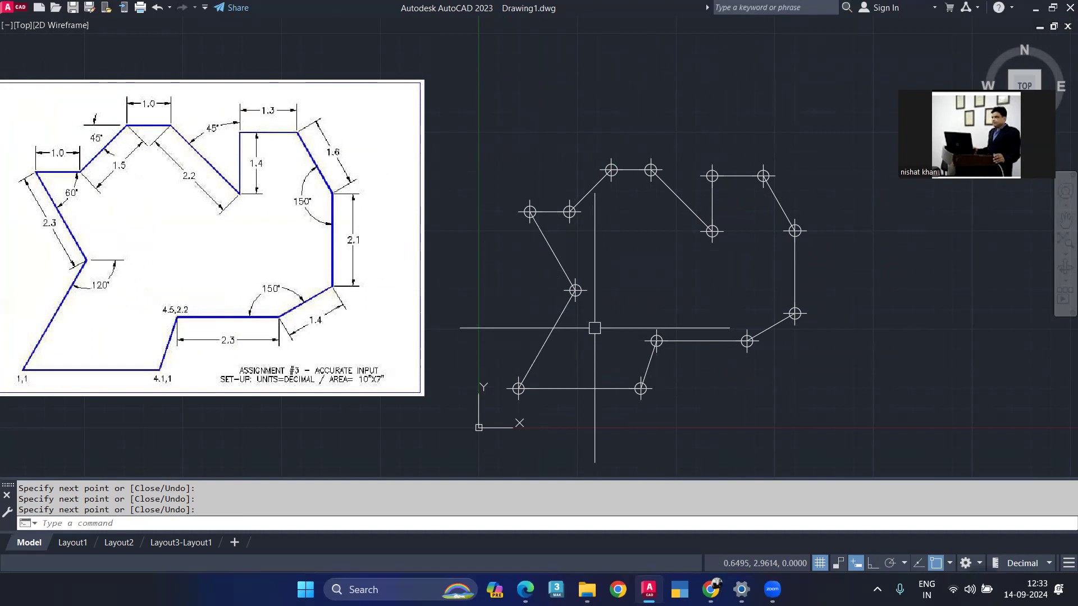
middle_click_drag(626, 260, 560, 269)
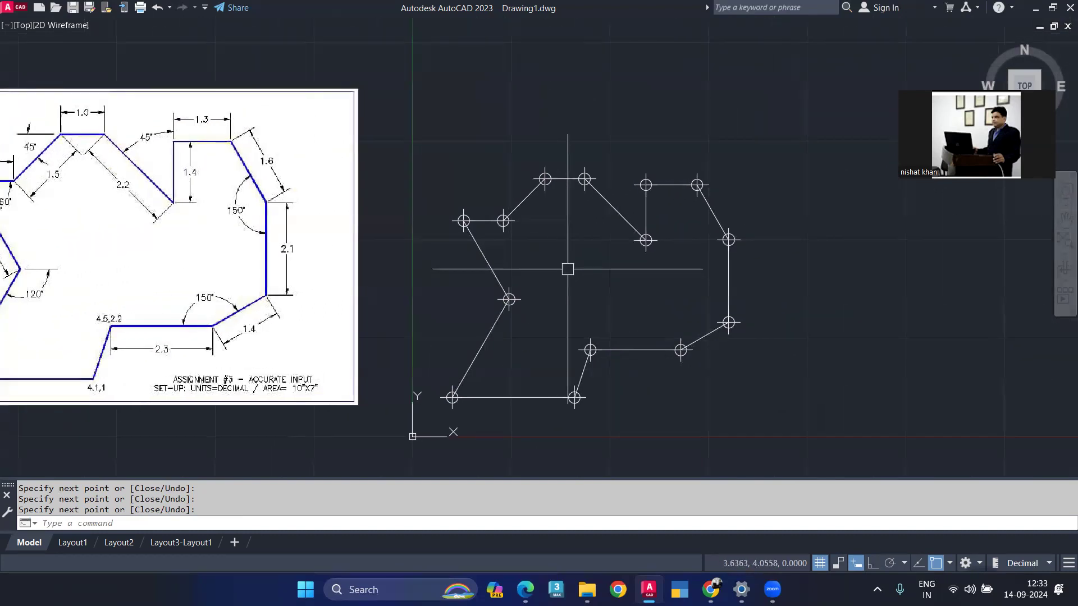
Set the point display style to the blank, invisible style
type("PT")
key("Return")
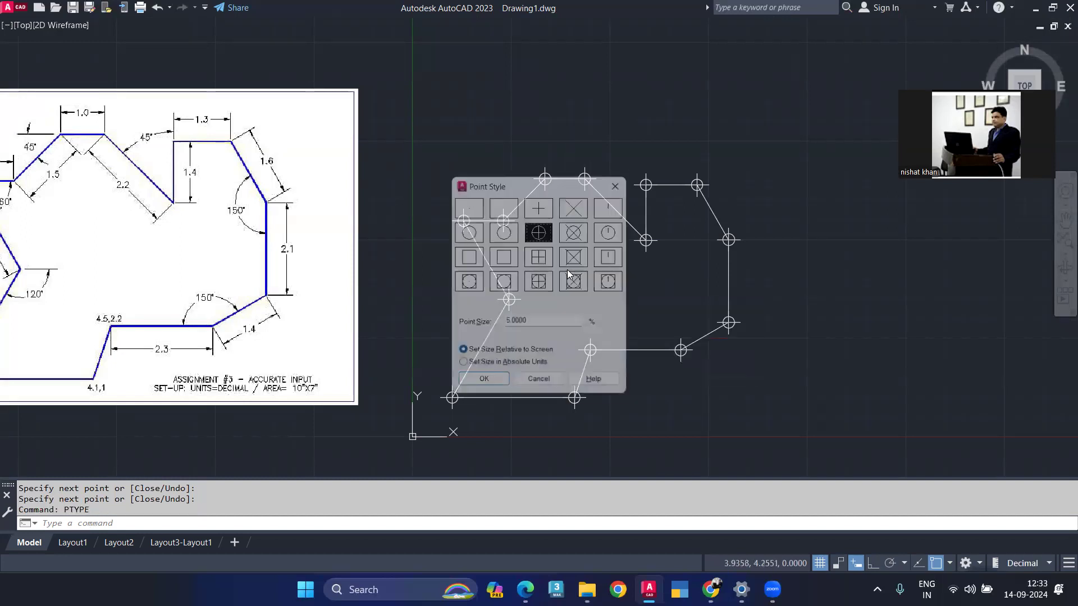
left_click(495, 211)
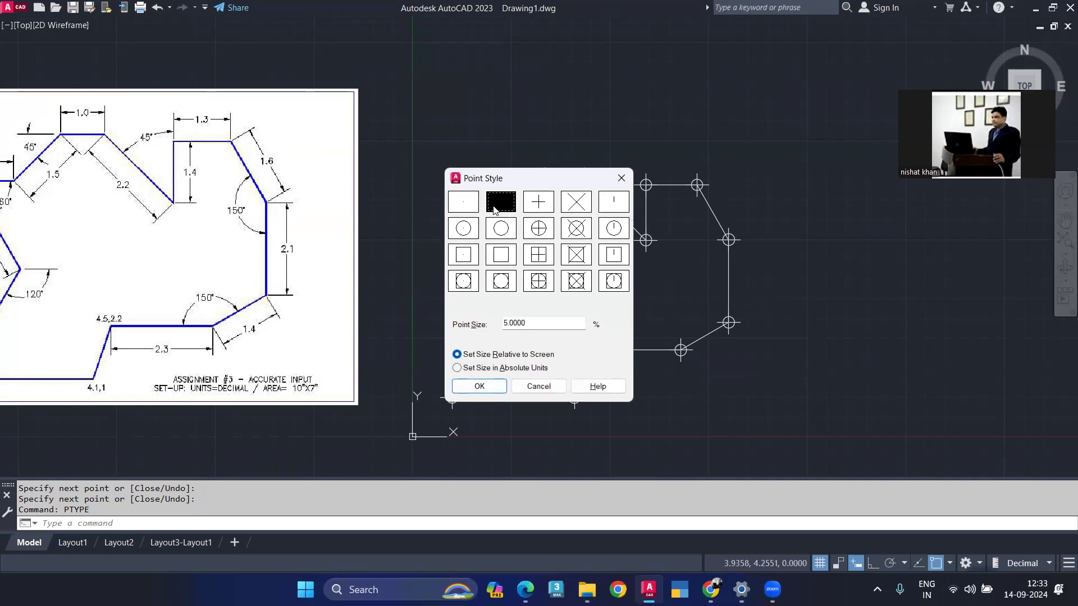
left_click(480, 388)
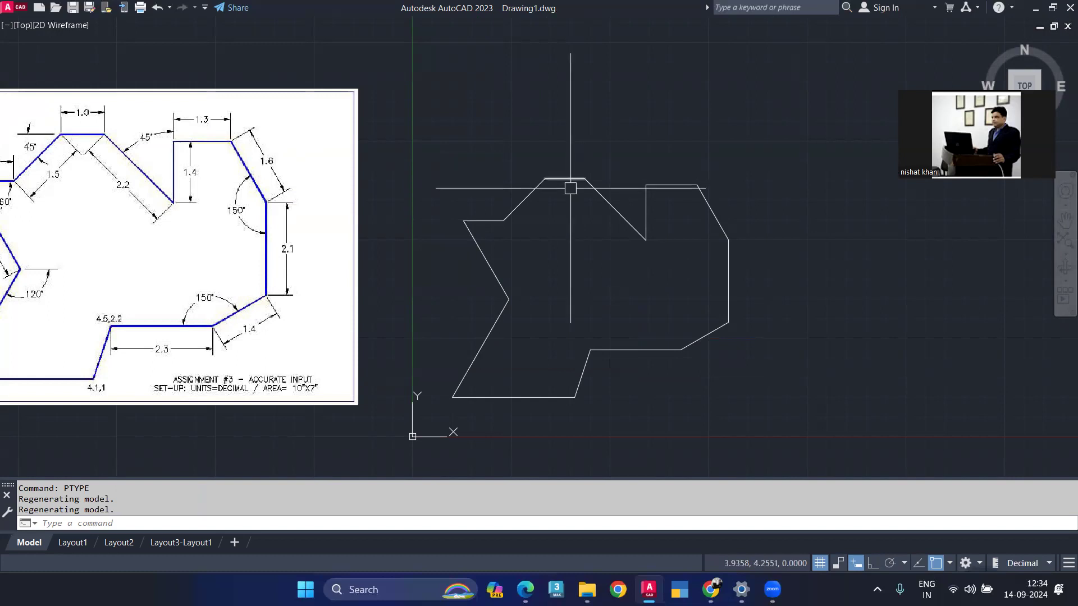
middle_click_drag(534, 279, 623, 290)
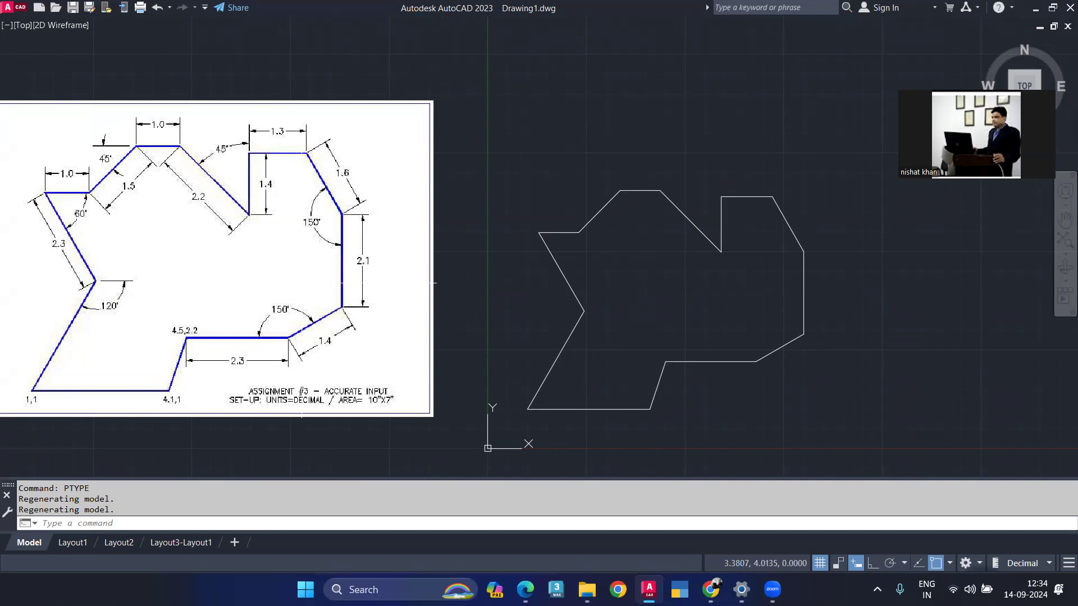
middle_click_drag(69, 392, 110, 381)
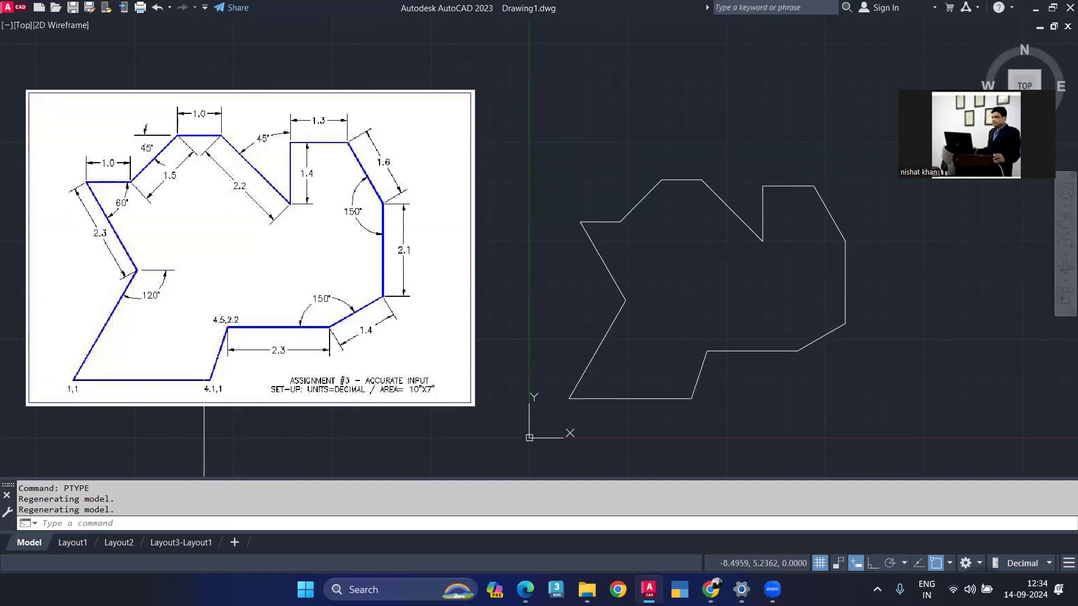
scroll(126, 386, "up", 4)
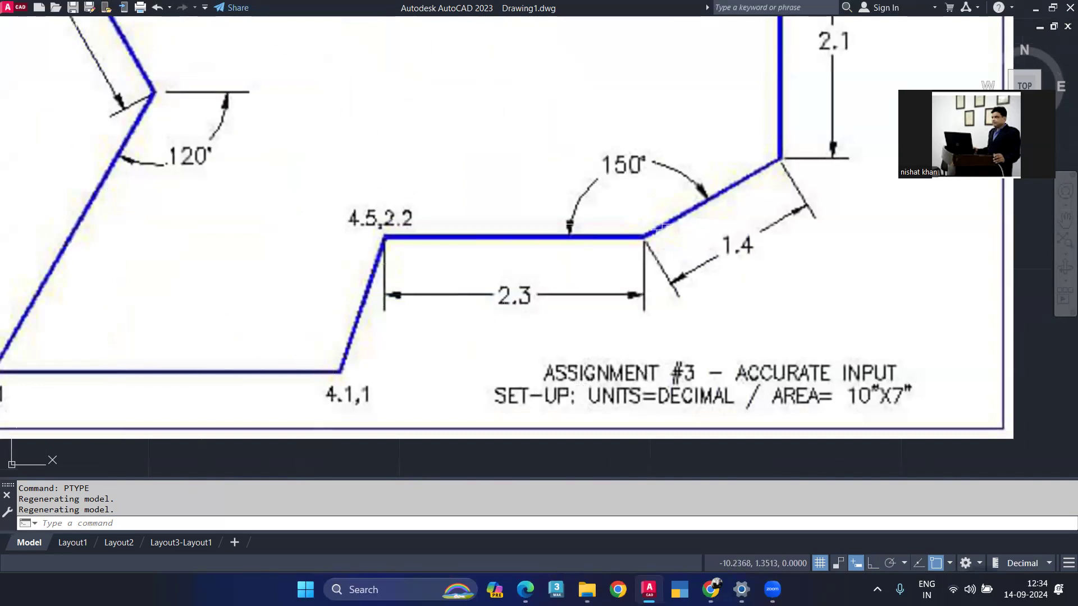
scroll(651, 224, "down", 2)
scroll(700, 157, "down", 2)
middle_click_drag(700, 157, 672, 267)
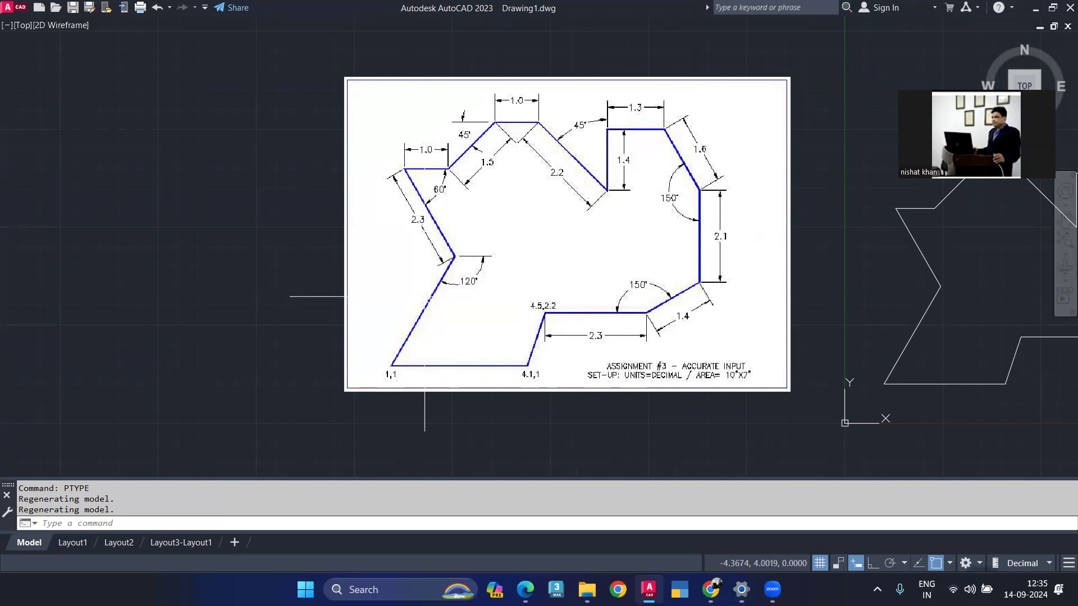
scroll(405, 186, "down", 2)
mouse_move(456, 211)
middle_mouse_down()
mouse_move(384, 243)
mouse_move(335, 300)
middle_mouse_up()
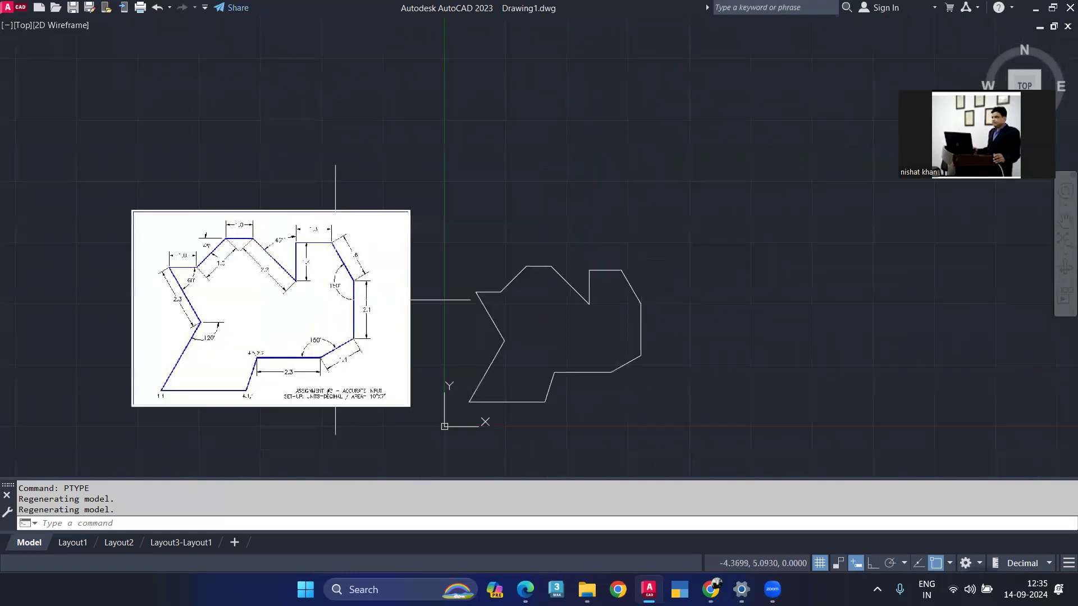
middle_click_drag(544, 260, 426, 268)
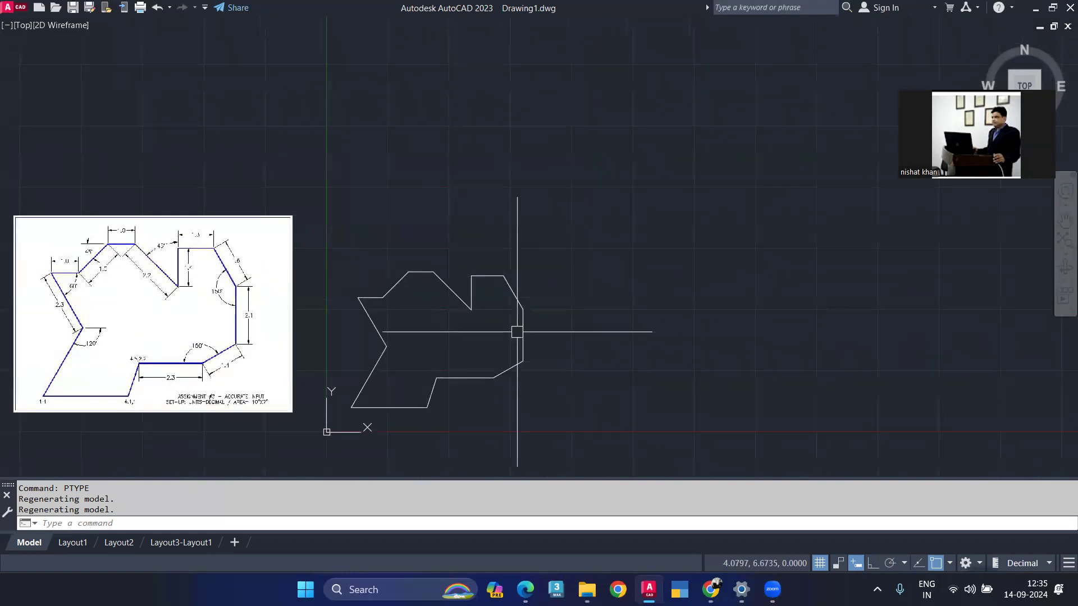
Open the dimensioned polygon image 565570bdfe1dadae75ea622648404573.jpg from Downloads in Photos
left_click(586, 589)
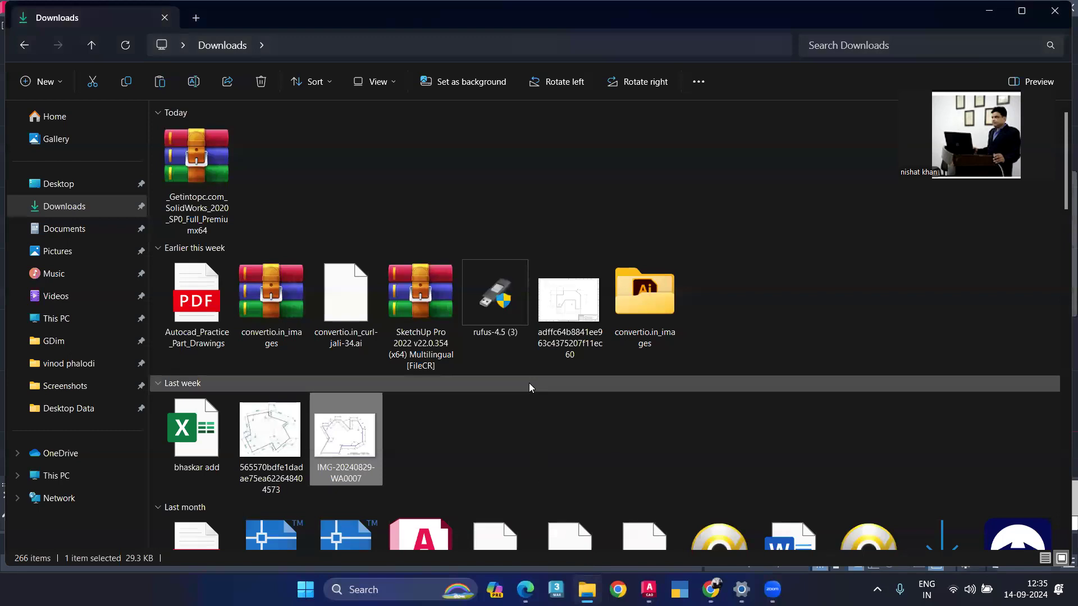
double_click(264, 452)
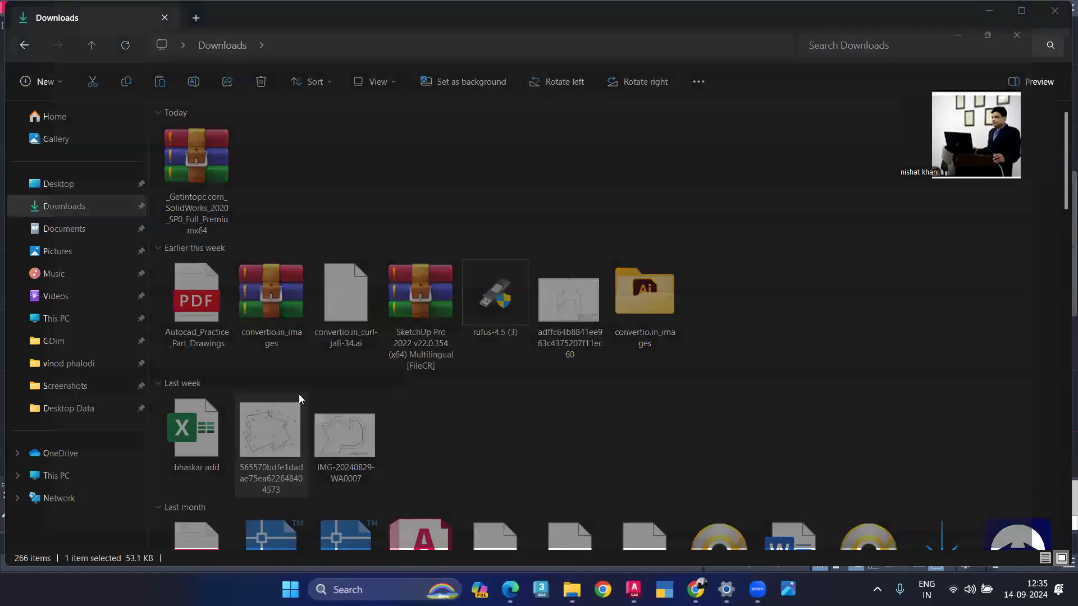
scroll(515, 287, "up", 2)
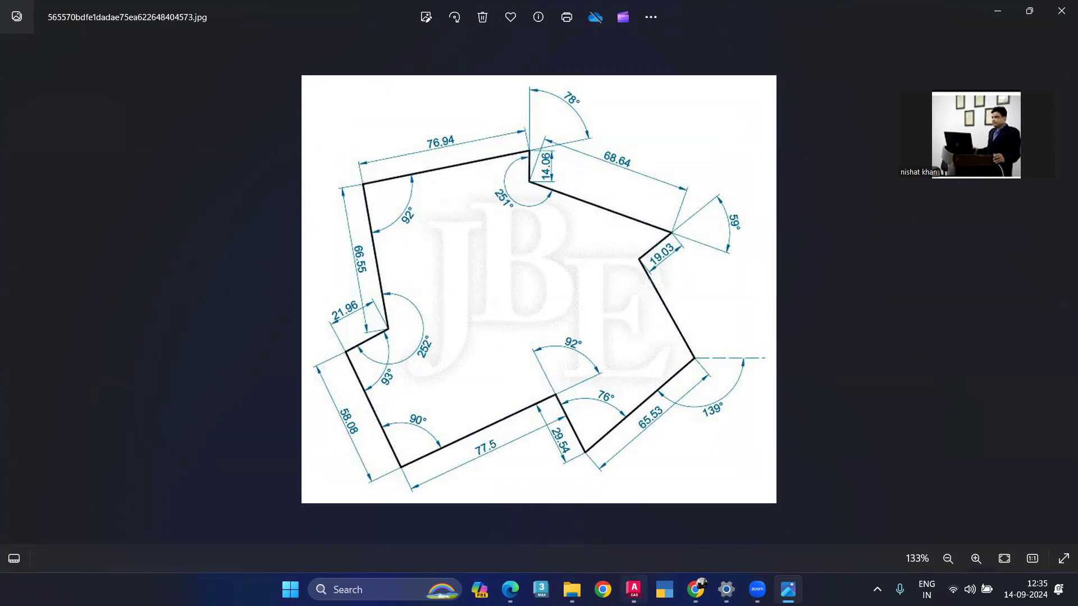
Leave the Photos viewer and bring the AutoCAD drawing back to the front
left_click(573, 589)
left_click(634, 589)
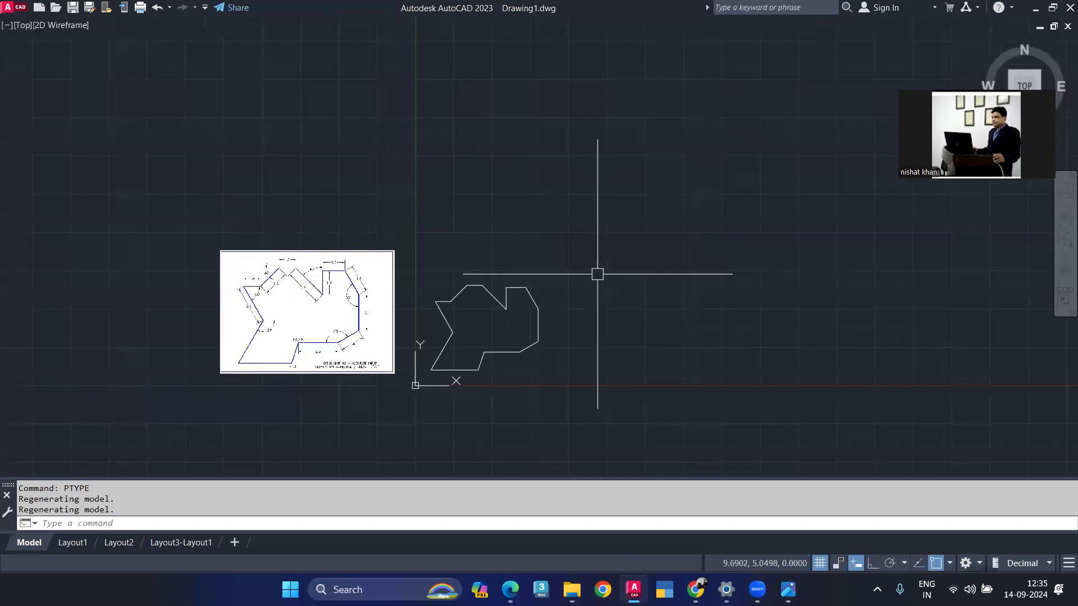
Pan to open empty space, place a trial point, then cancel it
mouse_move(575, 249)
middle_mouse_down()
mouse_move(518, 278)
mouse_move(319, 334)
middle_mouse_up()
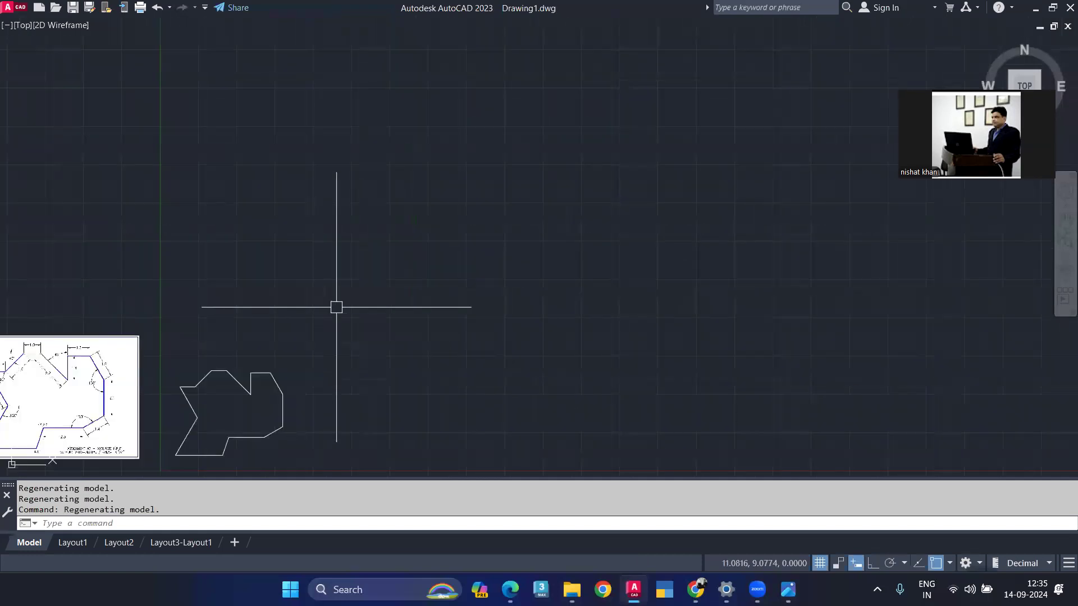
type("po")
key("Return")
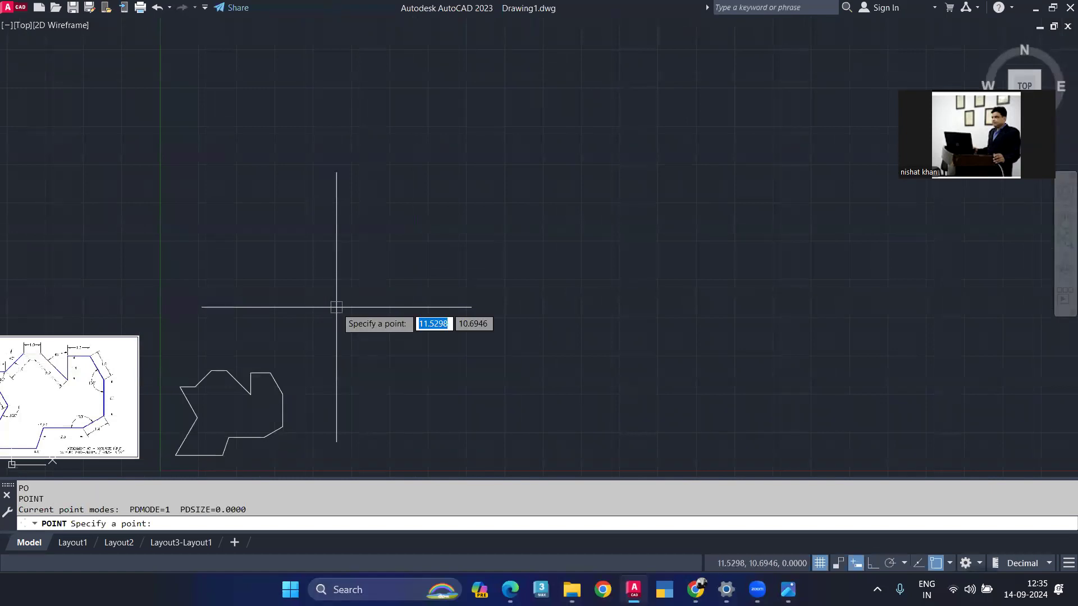
left_click(365, 307)
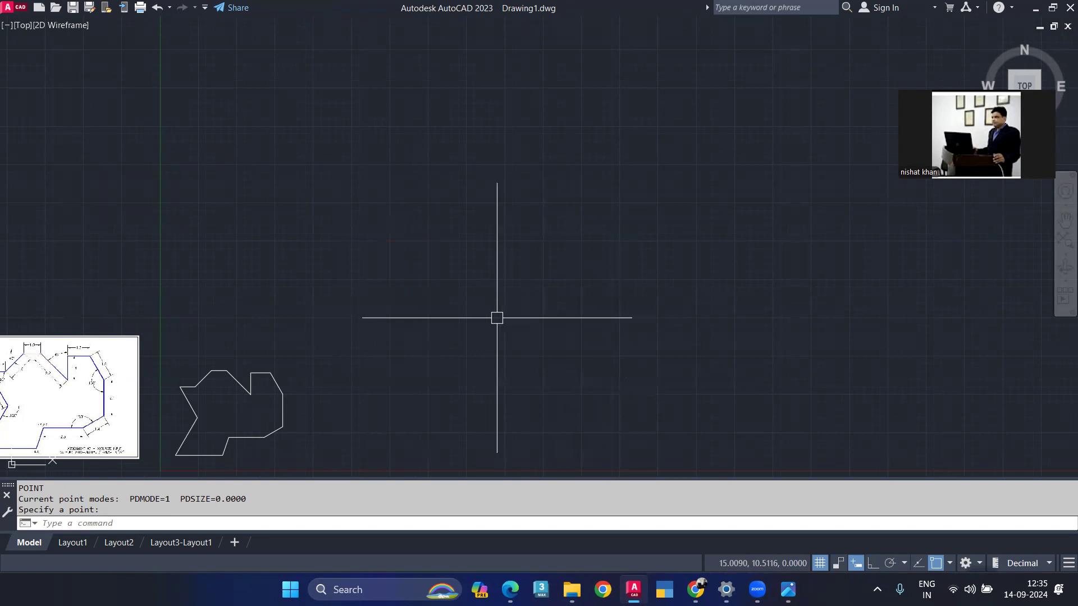
key("Escape")
Start a LINE with Ortho on and draw the 10-unit bottom and right edges
type("l")
key("Return")
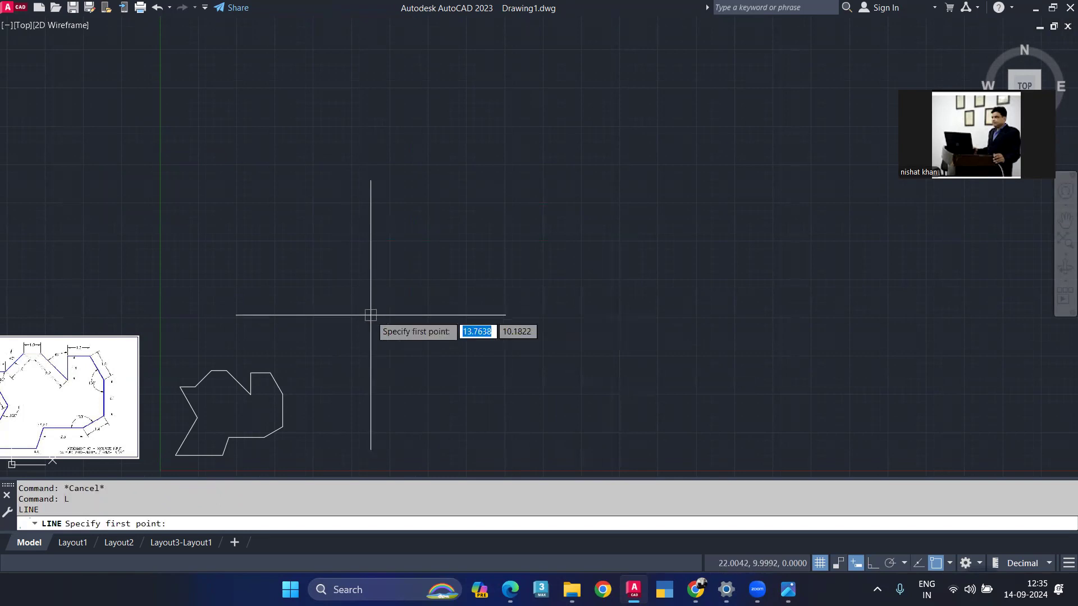
left_click(371, 315)
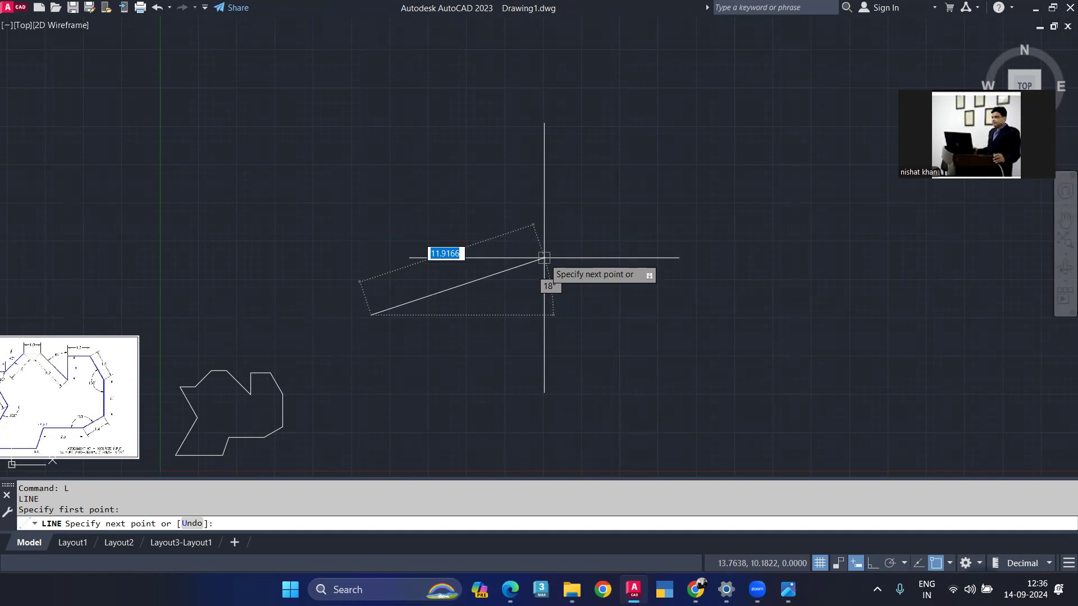
key("F8")
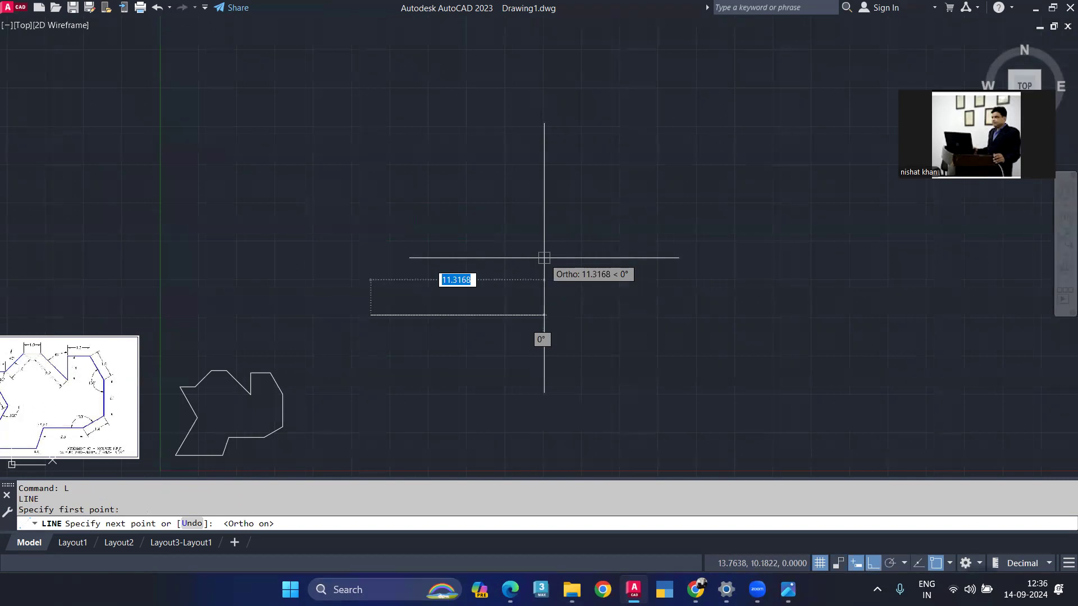
type("10")
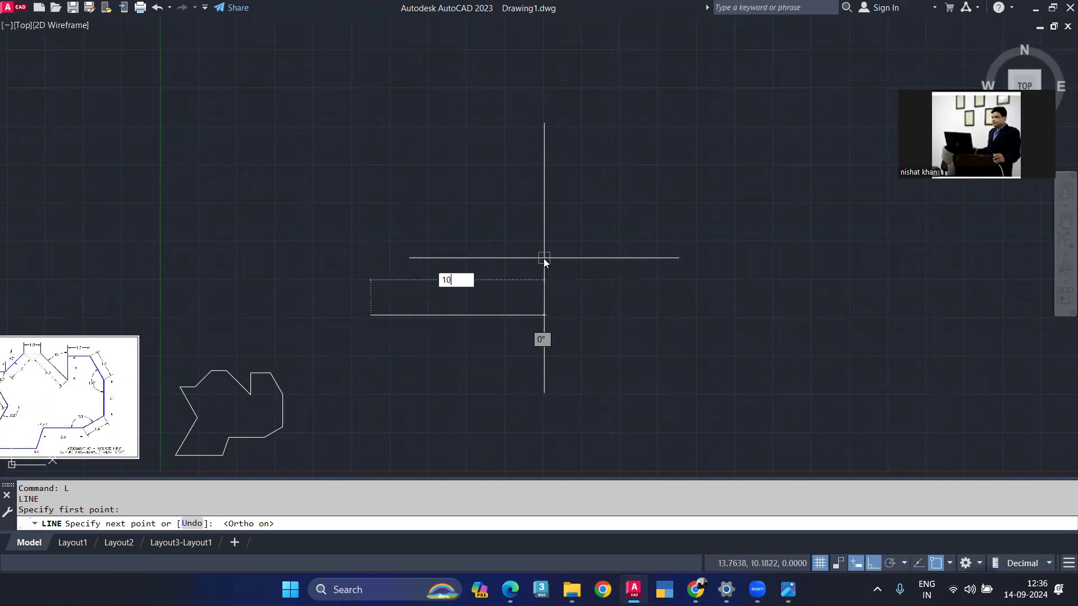
key("Return")
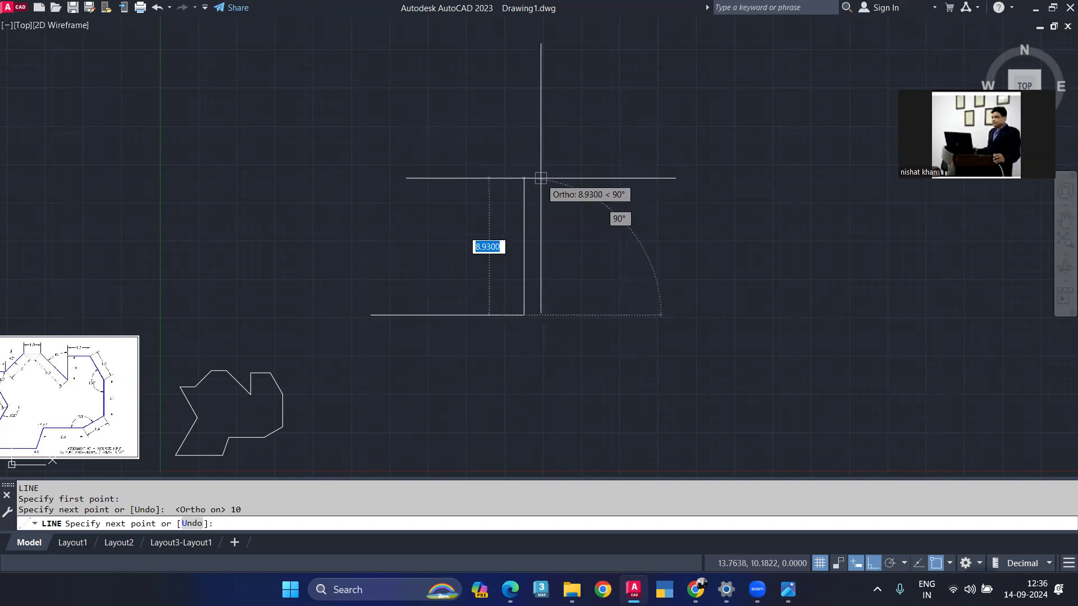
type("10")
key("Return")
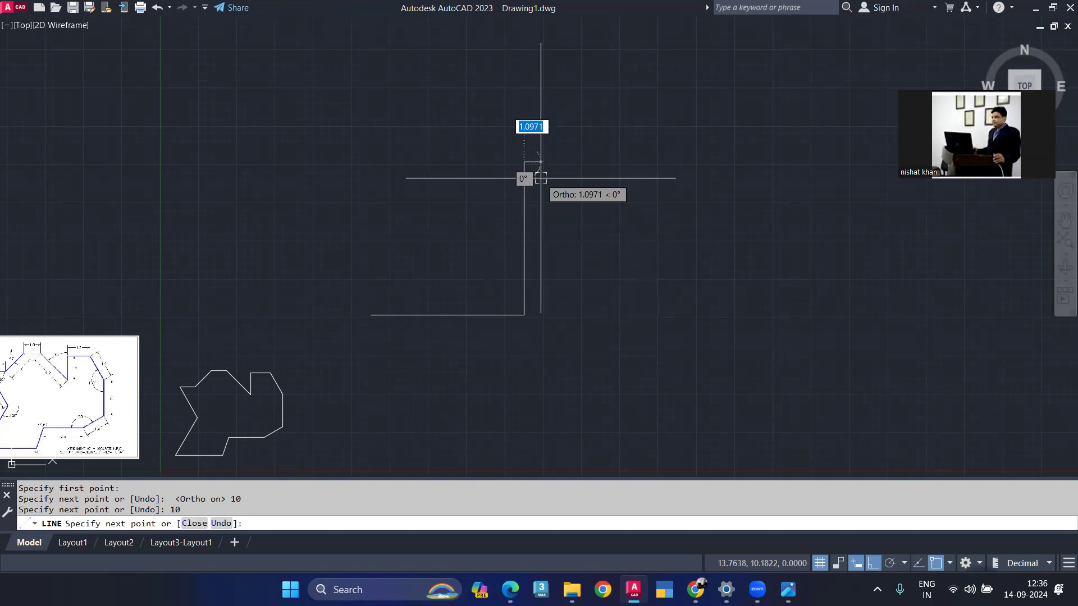
Draw the 10-unit top and left edges to complete the 10×10 square
type("10")
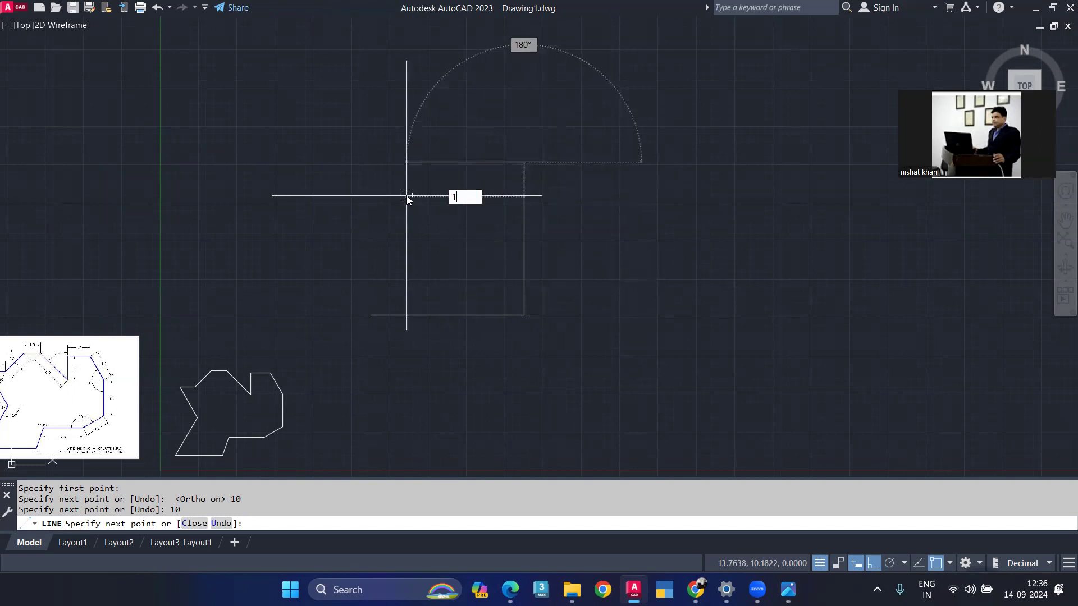
key("Return")
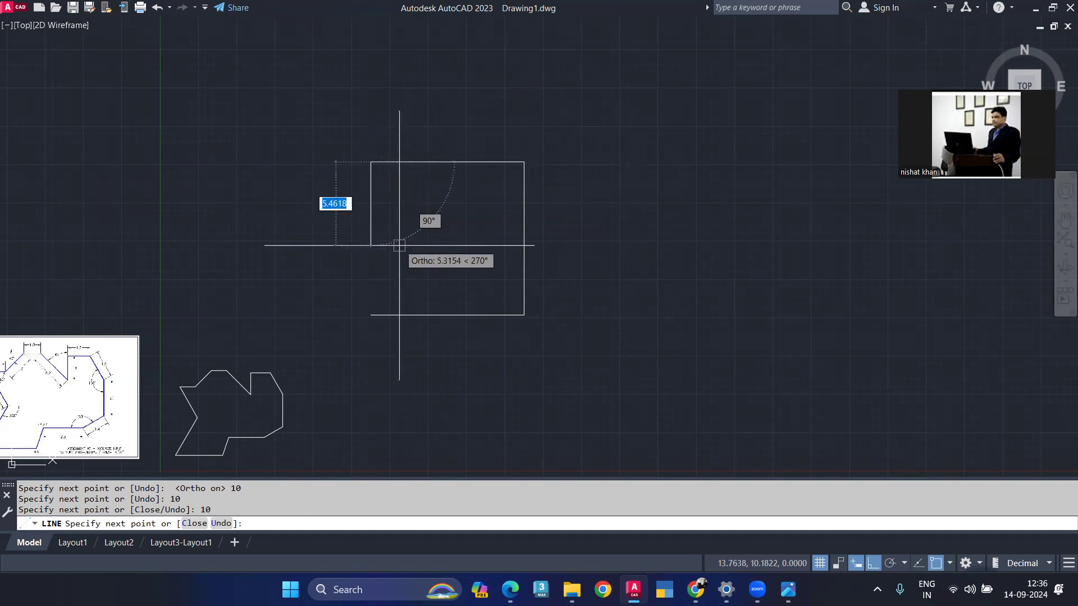
type("10")
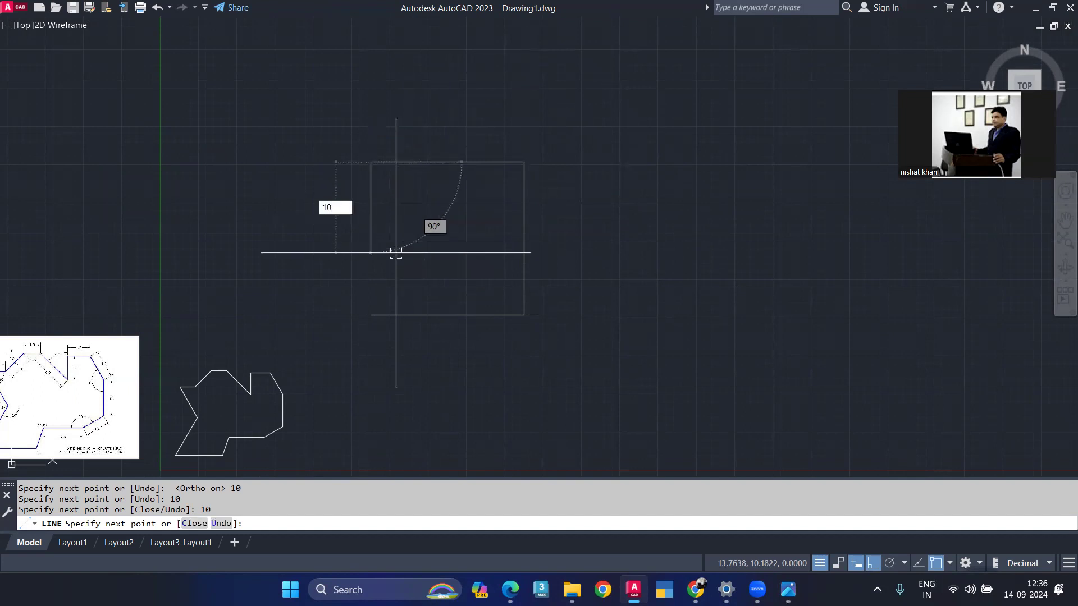
key("Return")
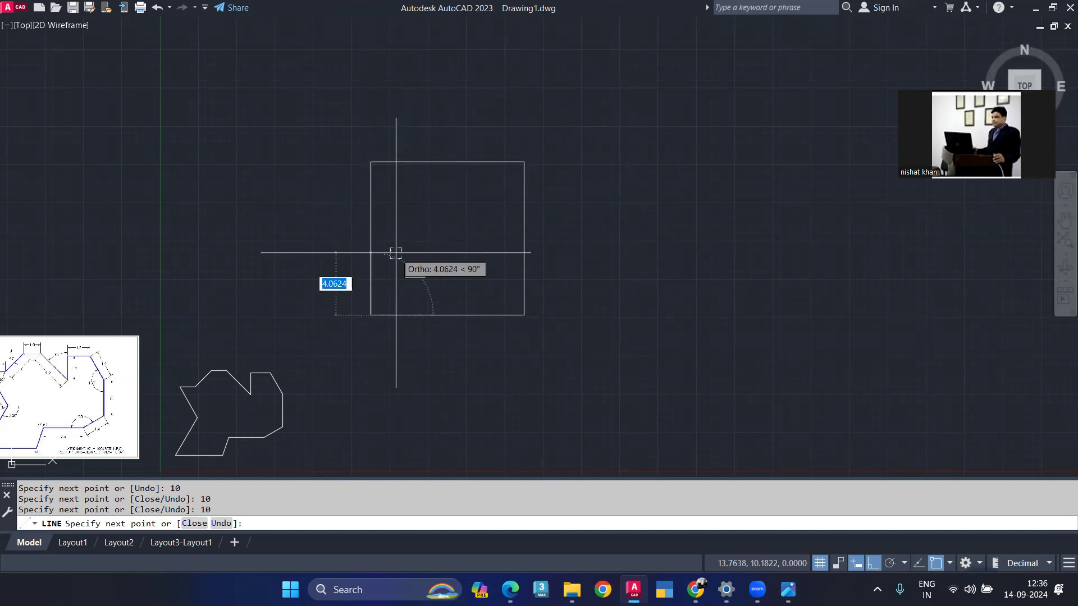
key("Return")
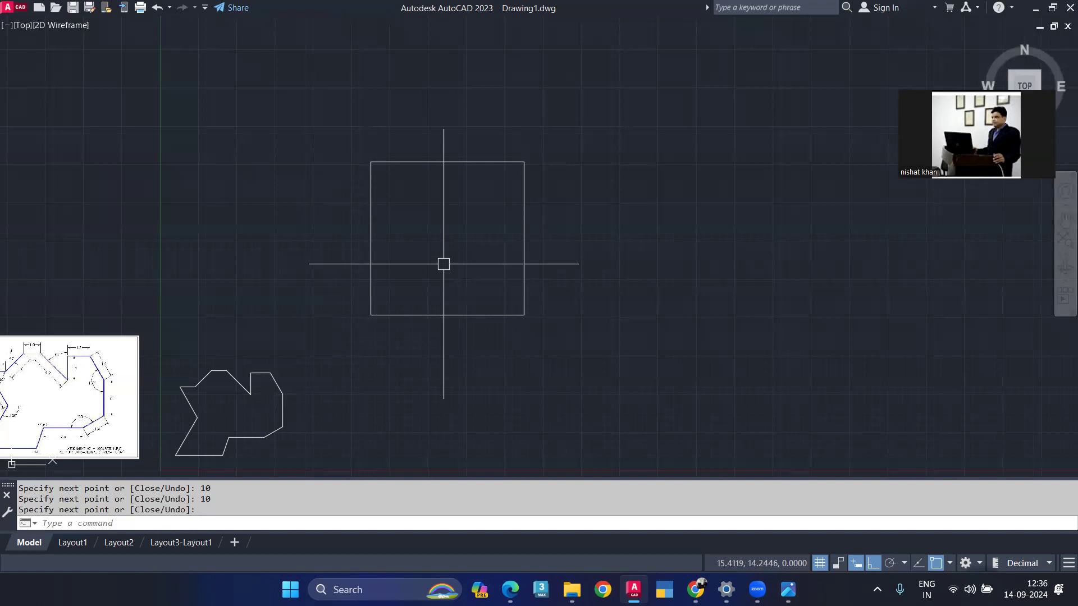
type("M")
type("EA")
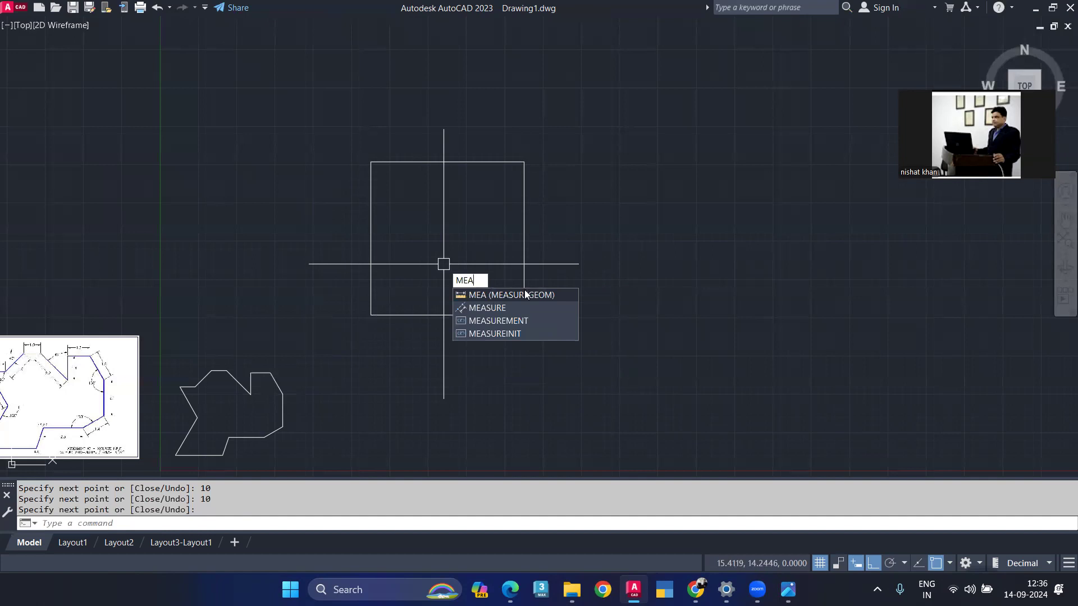
key("Return")
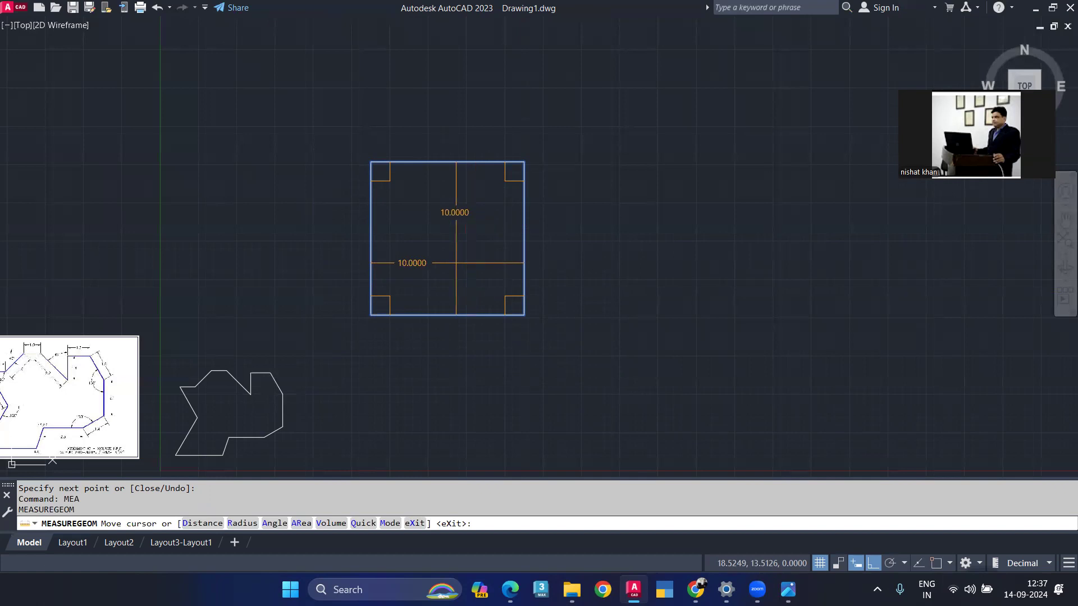
key("Escape")
middle_click_drag(457, 227, 380, 251)
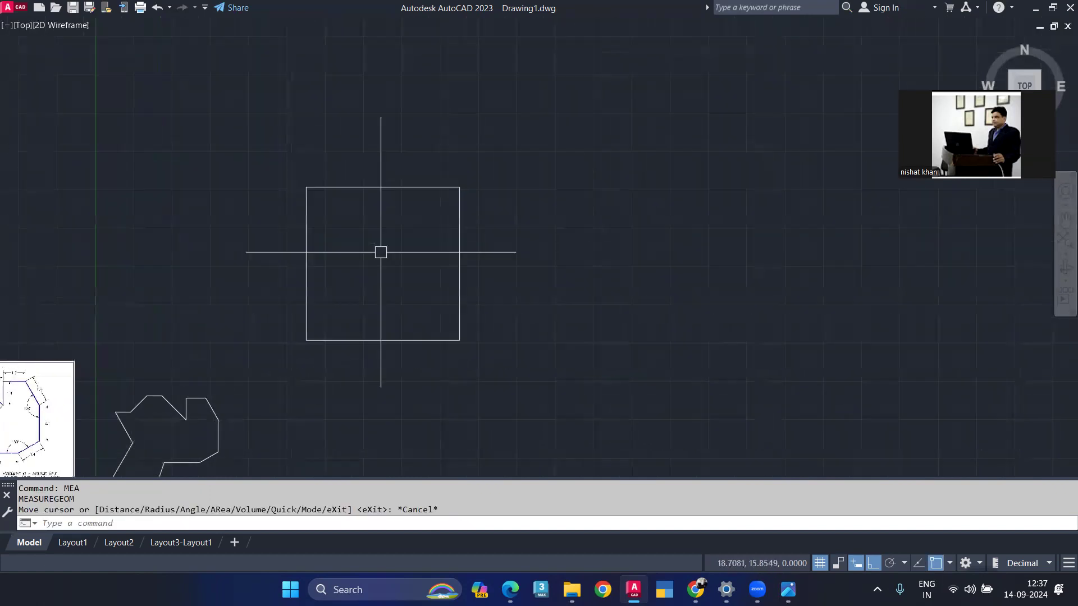
left_click(373, 187)
left_click(307, 267)
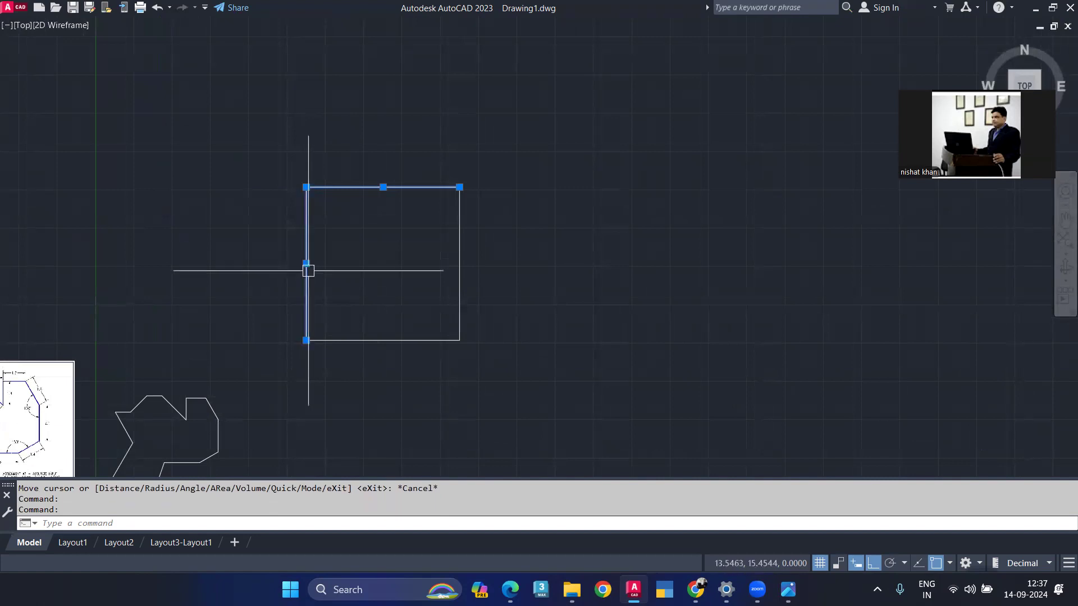
left_click(361, 338)
left_click(458, 251)
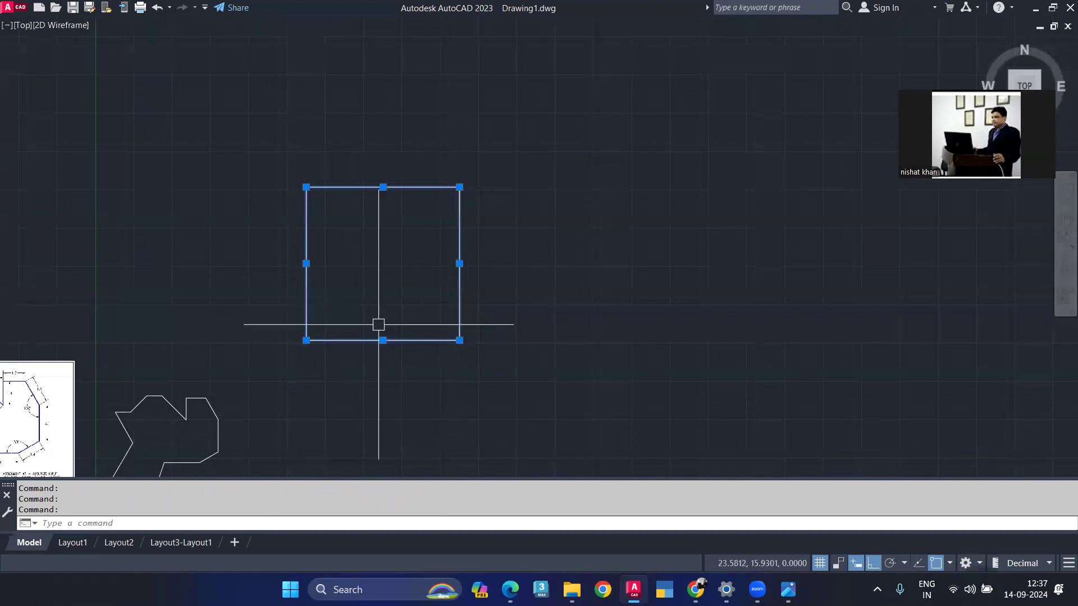
key("Escape")
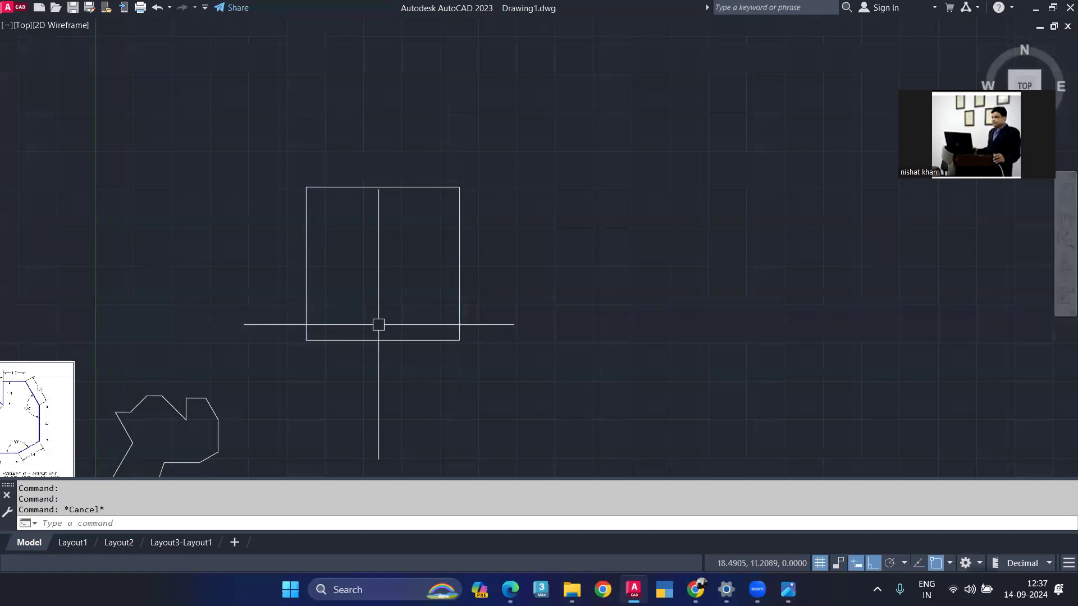
type("Pl")
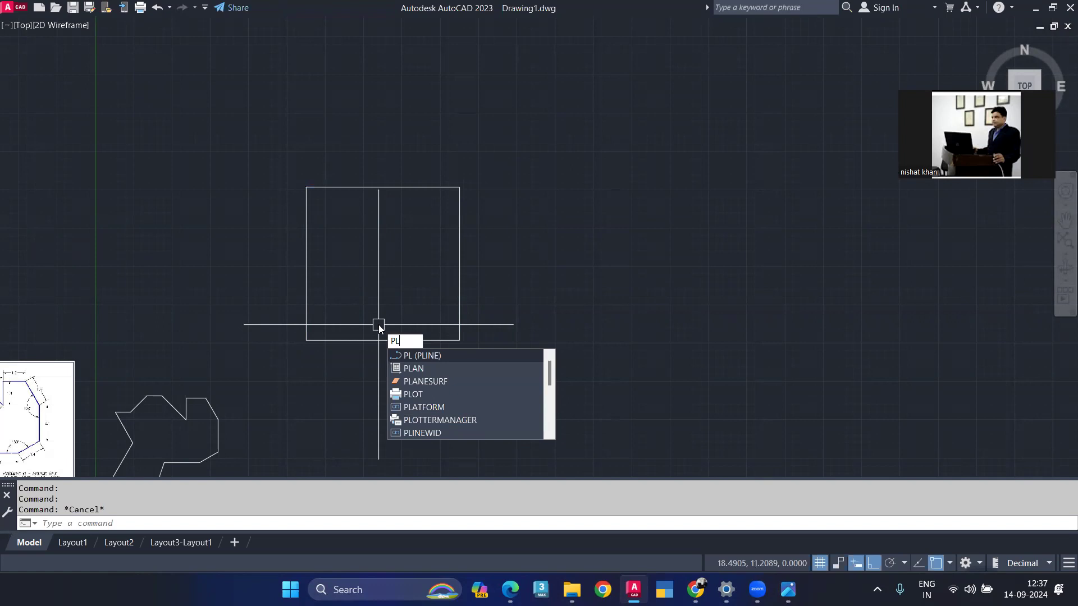
Draw a polyline rectangle beside the square with sides 20, 10, 20, closed with C
key("Return")
middle_click_drag(465, 301, 309, 324)
left_click(456, 320)
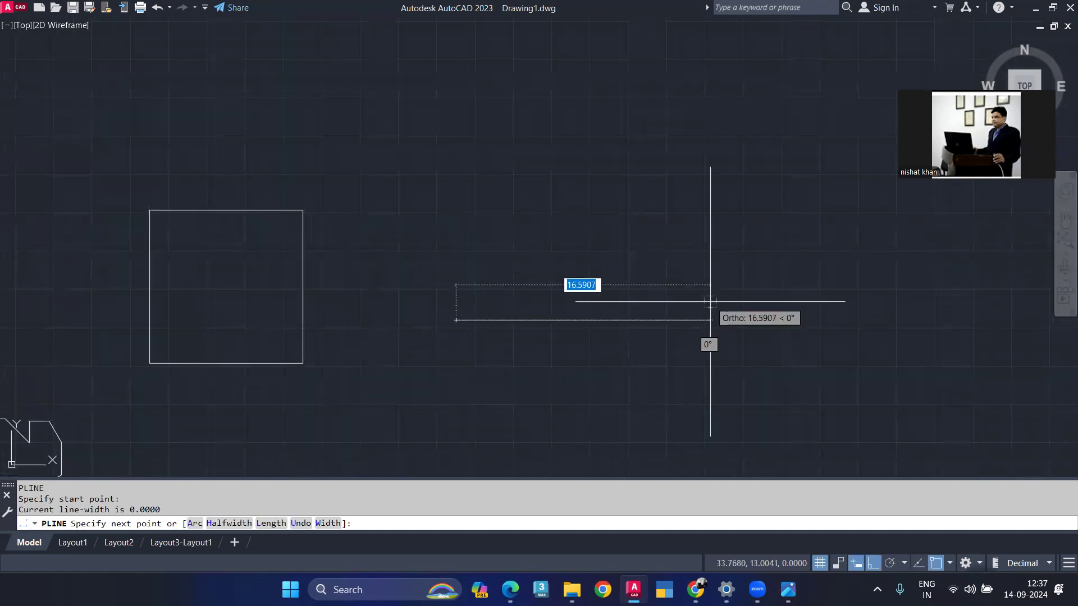
type("20")
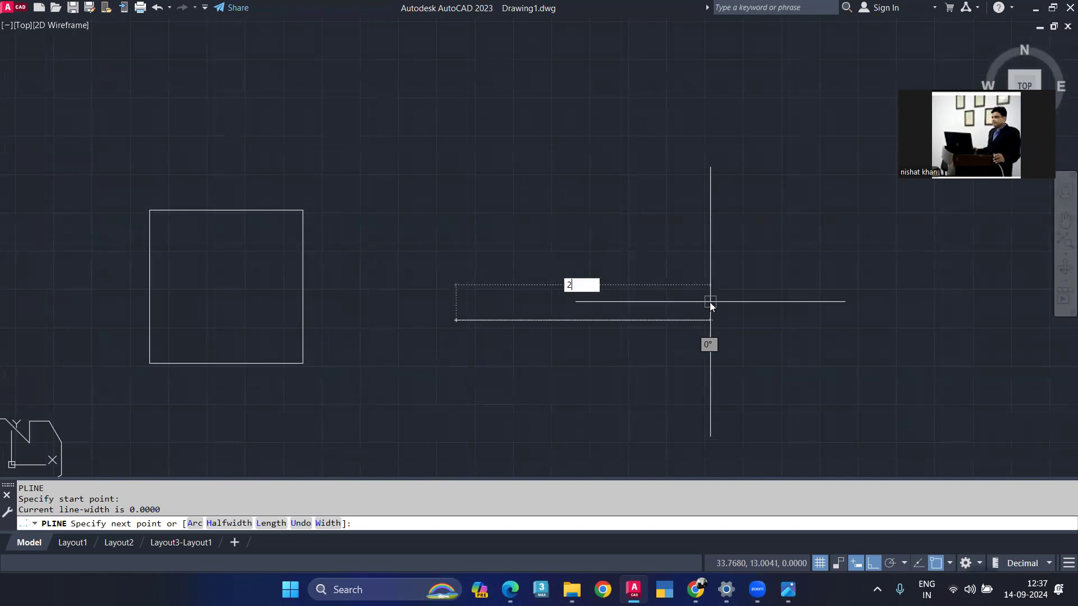
key("Return")
type("1")
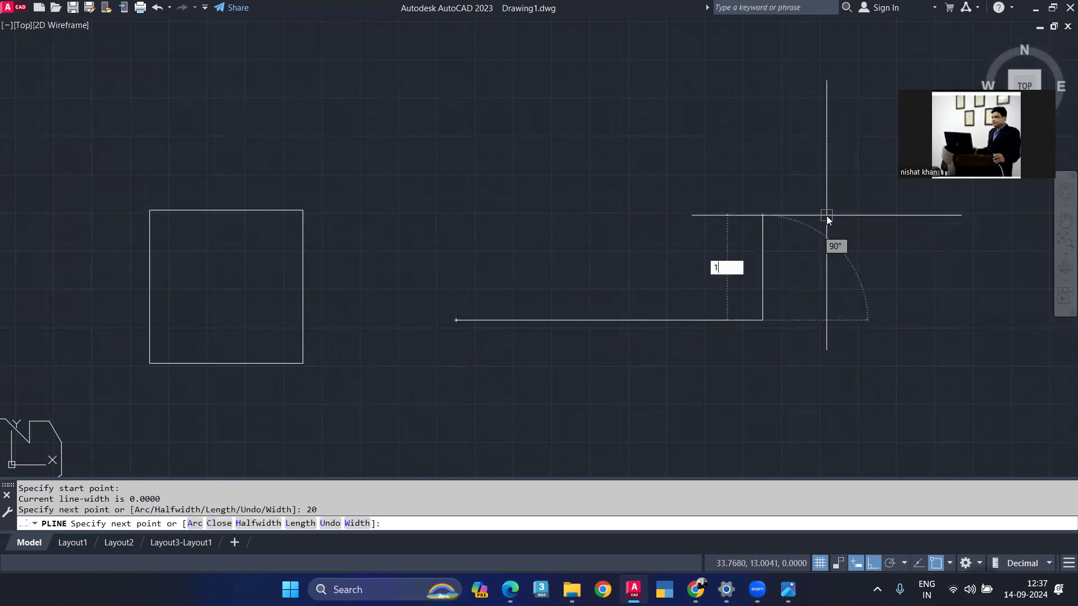
type("0")
key("Return")
type("20")
key("Return")
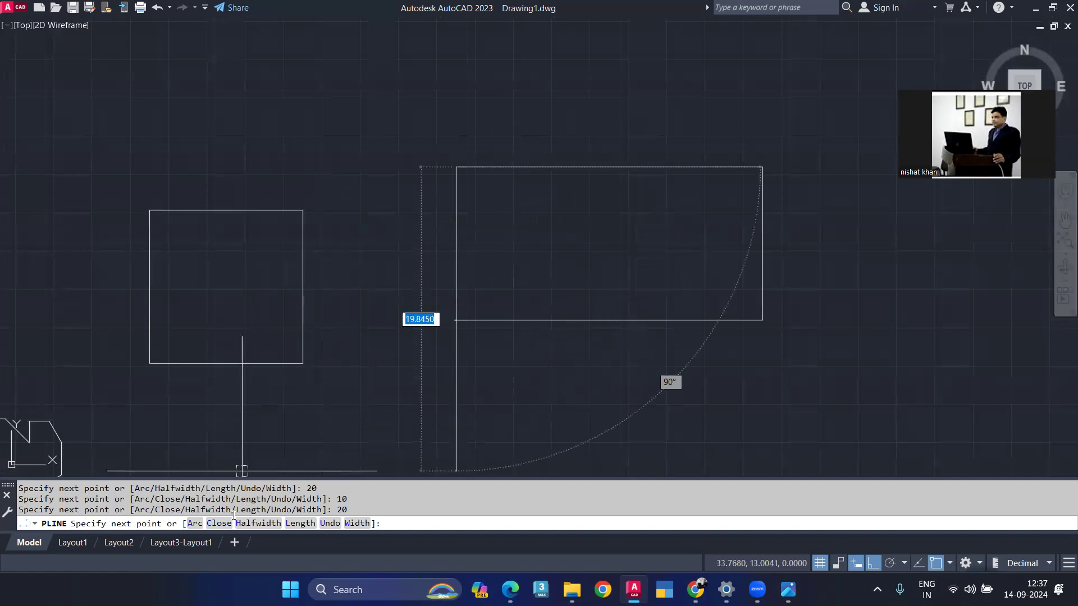
type("c")
key("Return")
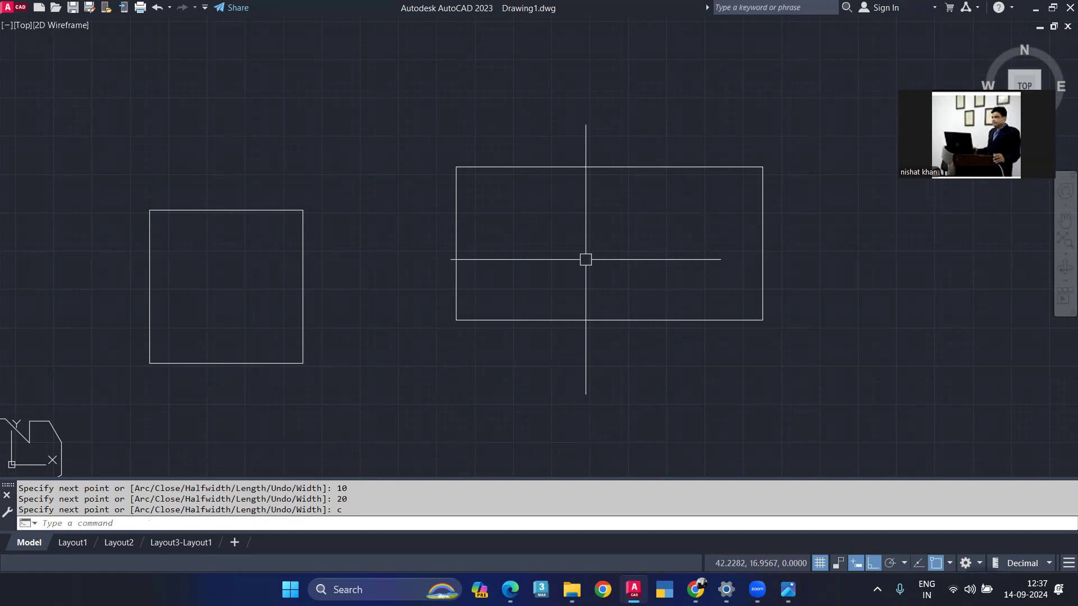
Select the rectangle and the square's edges to compare one polyline against separate lines
left_click(574, 167)
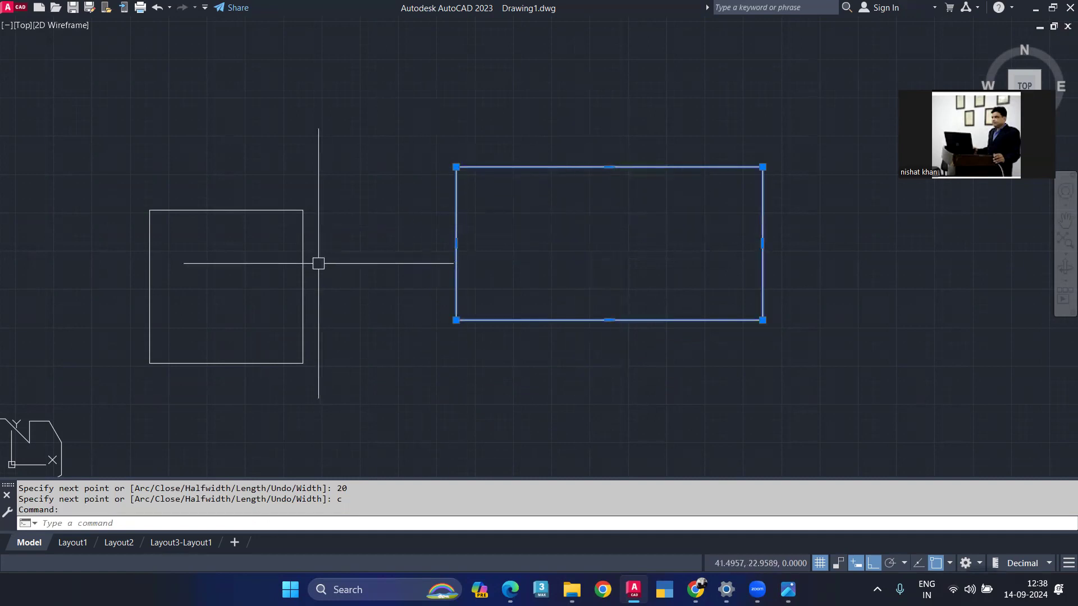
left_click(300, 277)
left_click(241, 211)
left_click(148, 293)
key("Escape")
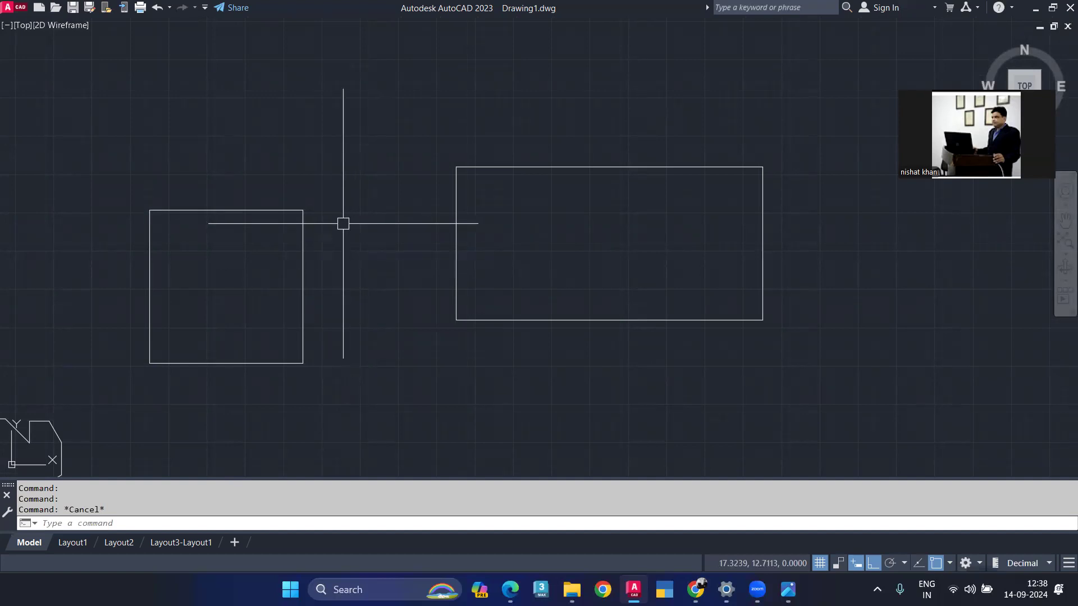
type("J")
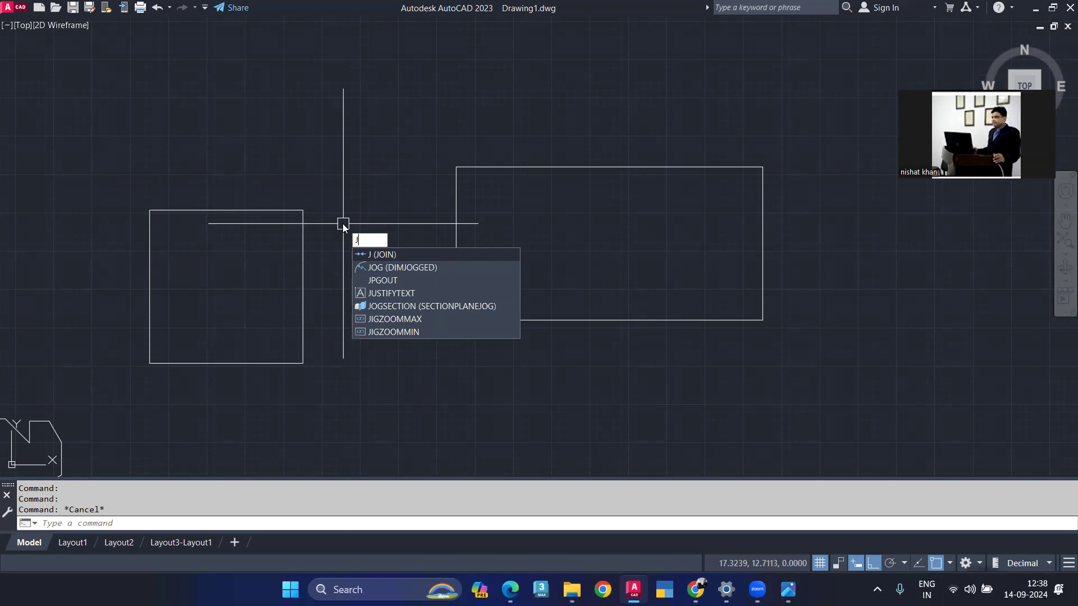
Window-select the square's four lines with JOIN to make one polyline, like the rectangle
key("Return")
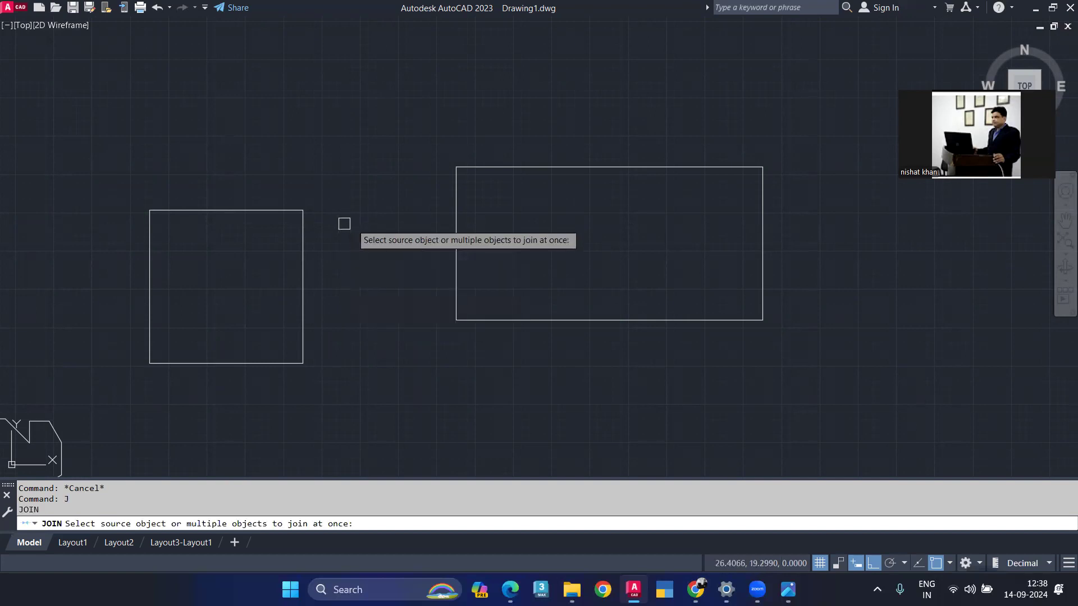
left_click(324, 196)
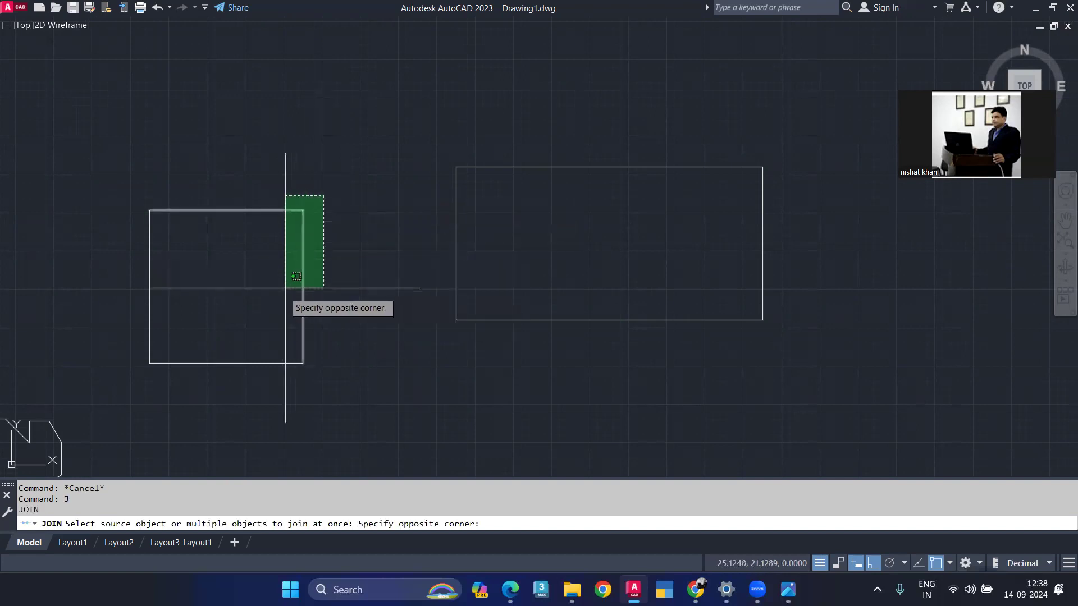
left_click(123, 385)
key("Return")
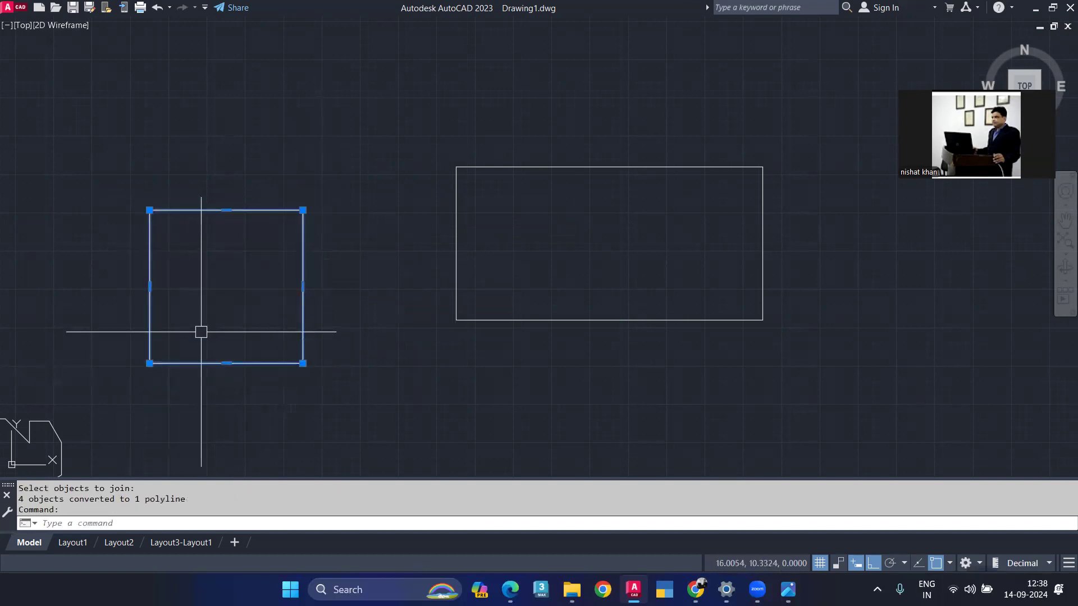
key("Escape")
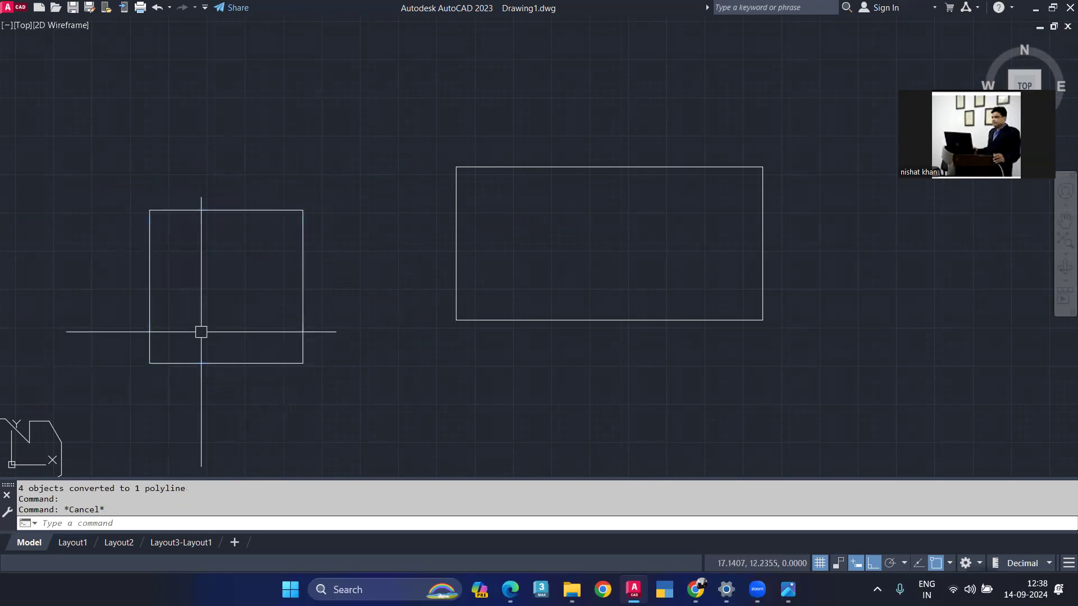
left_click(456, 279)
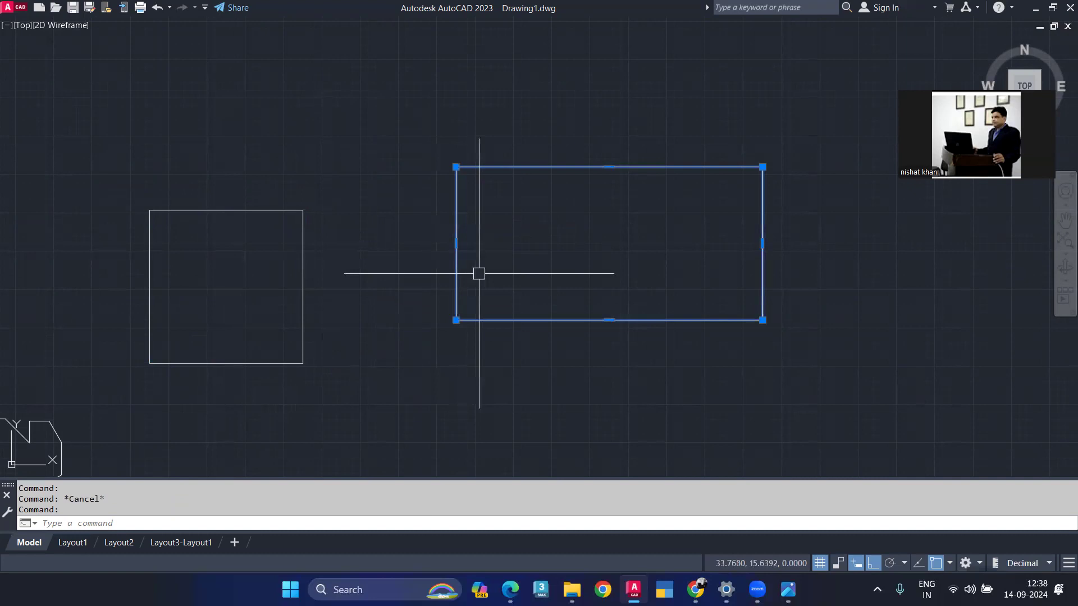
Explode the rectangle with X and check its four edges are now separate lines
key("Escape")
type("x")
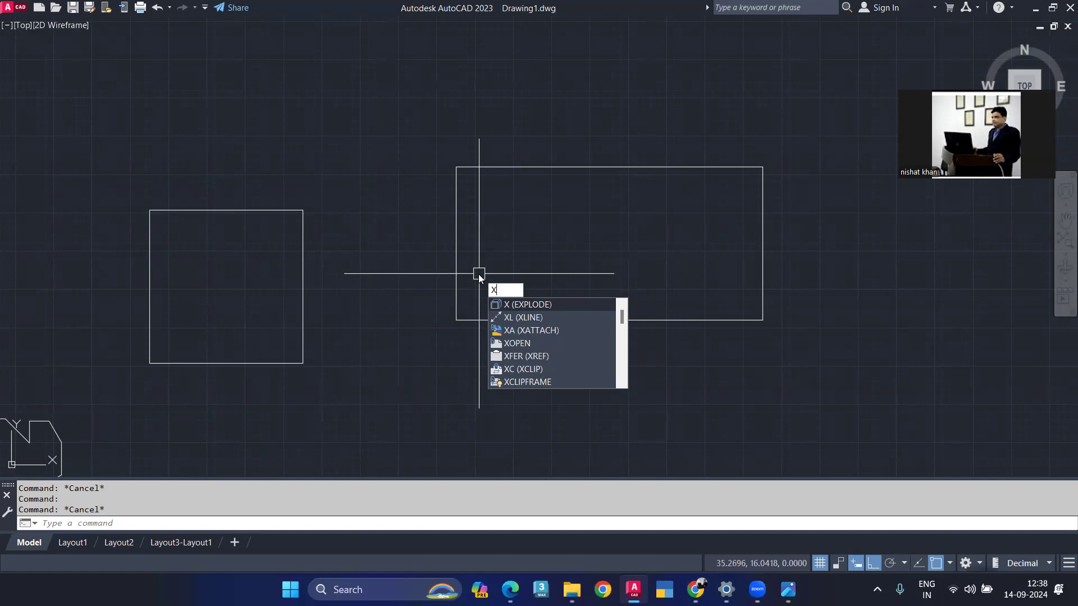
key("Return")
left_click(457, 256)
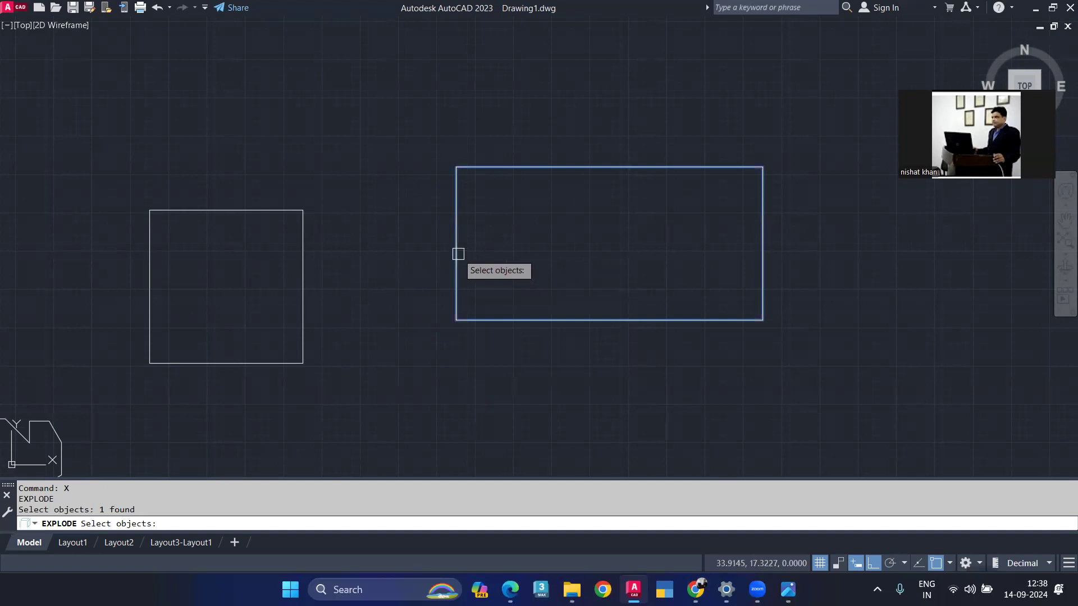
key("Return")
left_click(494, 168)
left_click(454, 226)
left_click(538, 318)
left_click(762, 254)
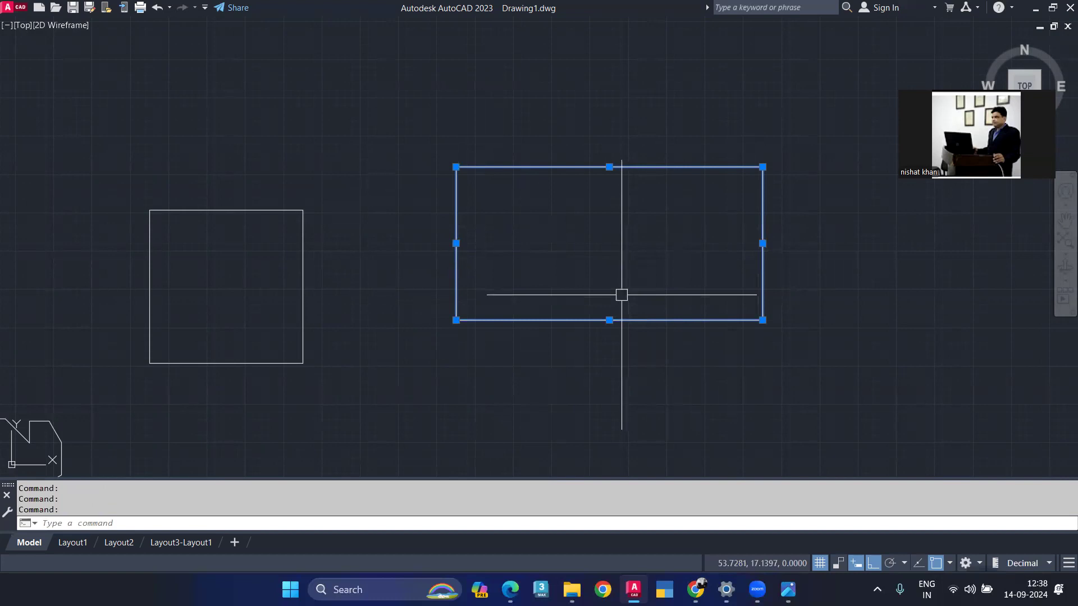
key("Escape")
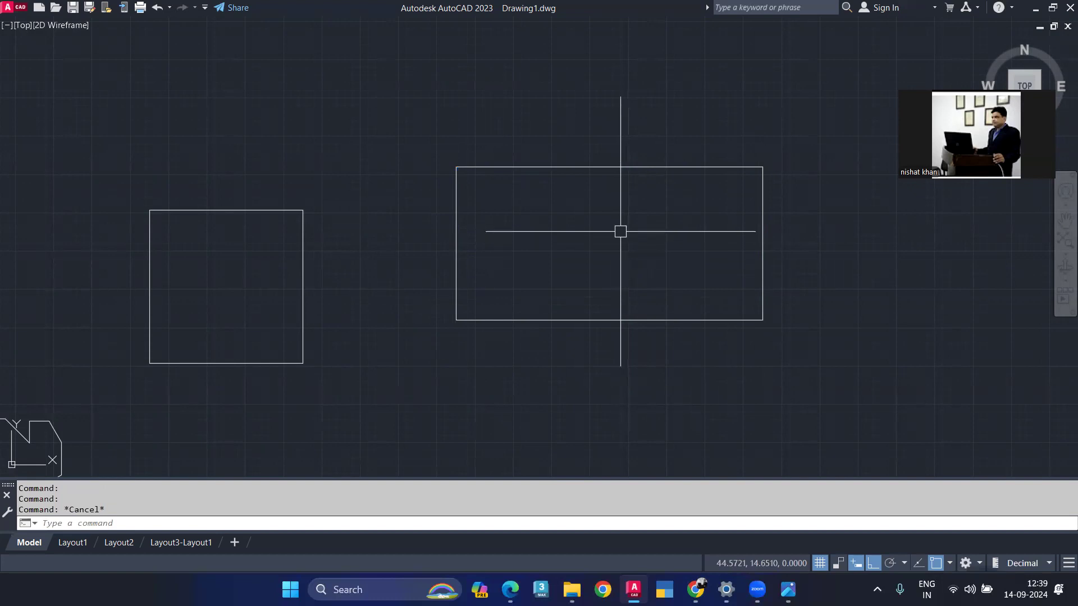
Window-select both the square and the rectangle and delete them
scroll(619, 244, "down", 2)
left_click(753, 152)
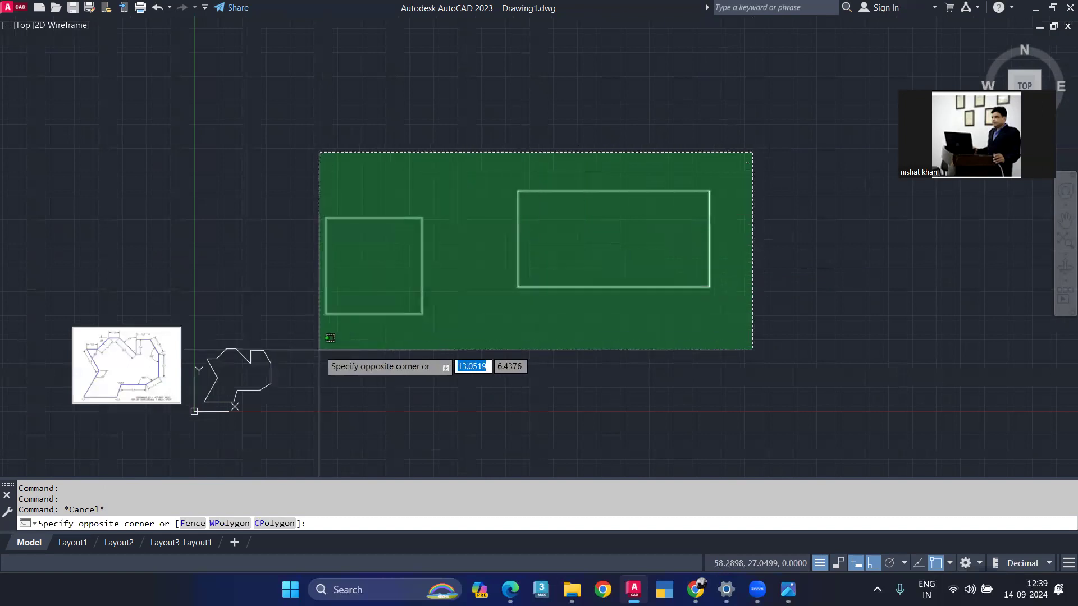
left_click(319, 358)
key("Delete")
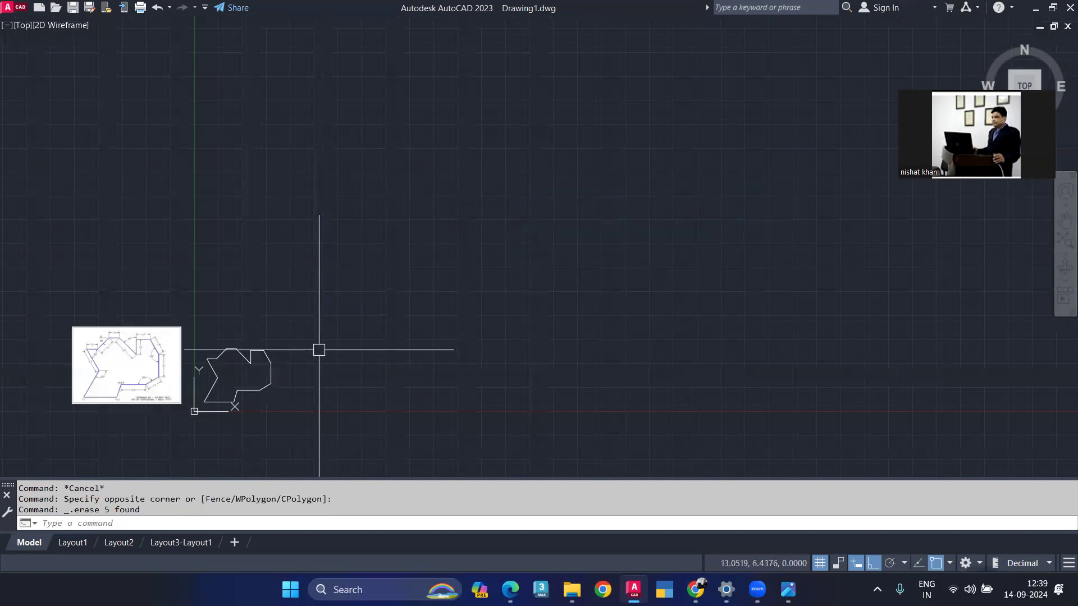
Draw the triangle with LINE: a 25-unit horizontal base, 25 at 120°, then close
type("L")
key("Return")
left_click(339, 301)
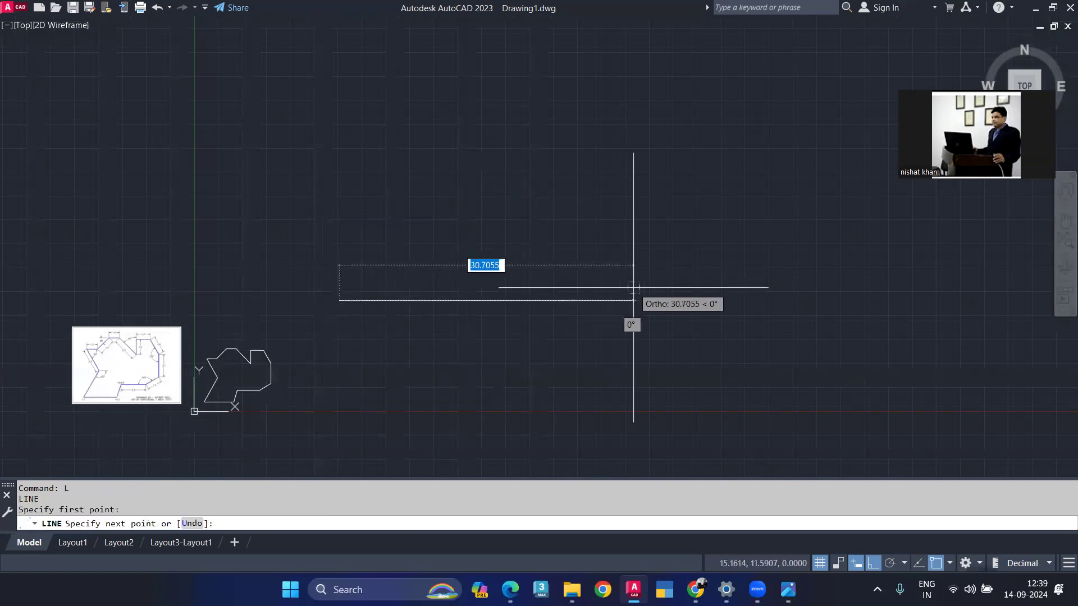
type("25")
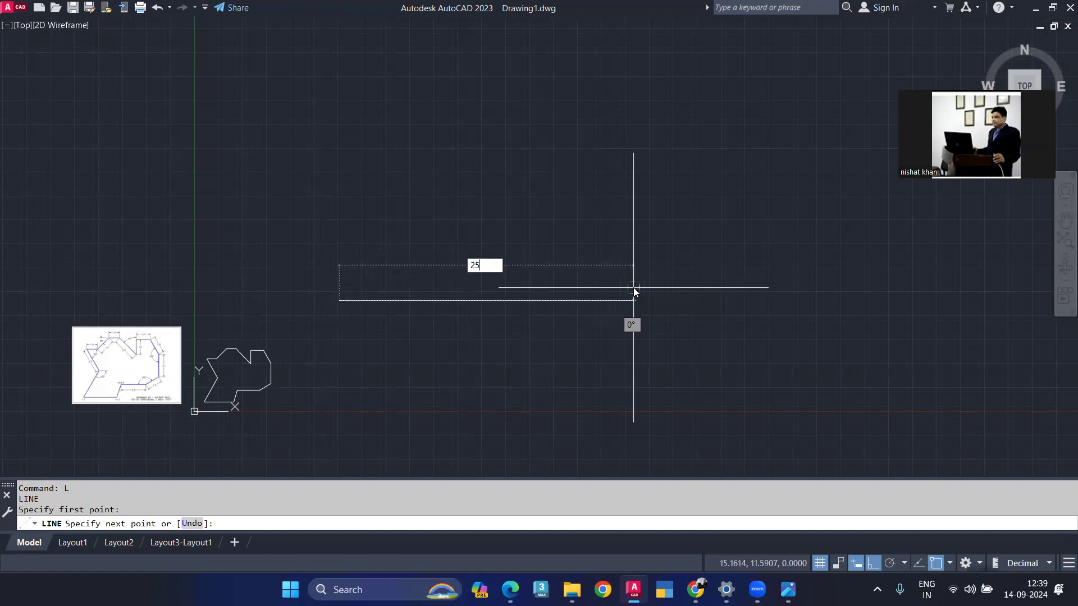
key("Return")
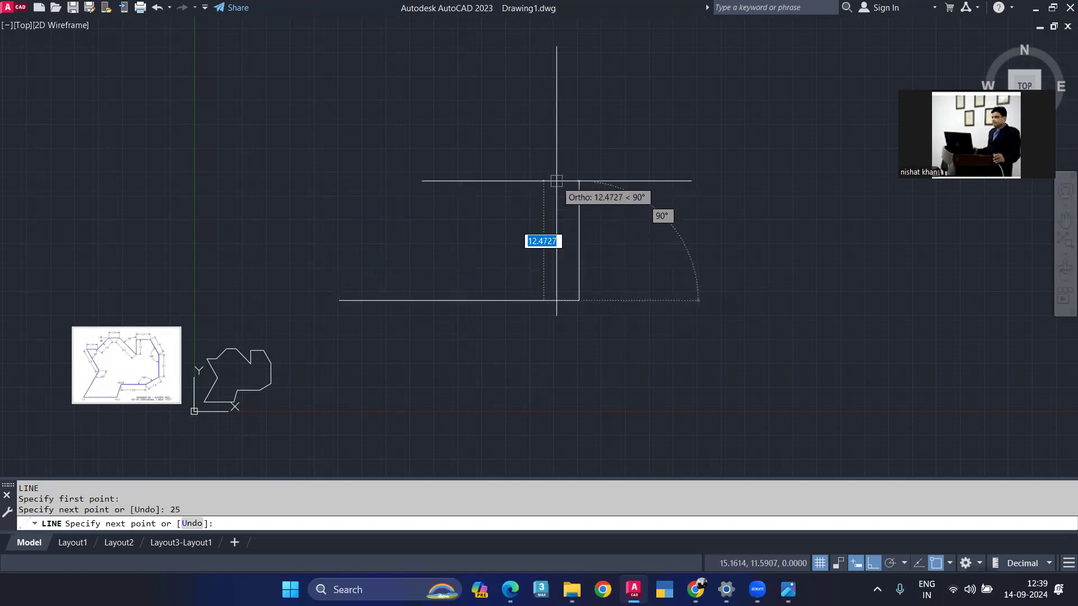
type("2")
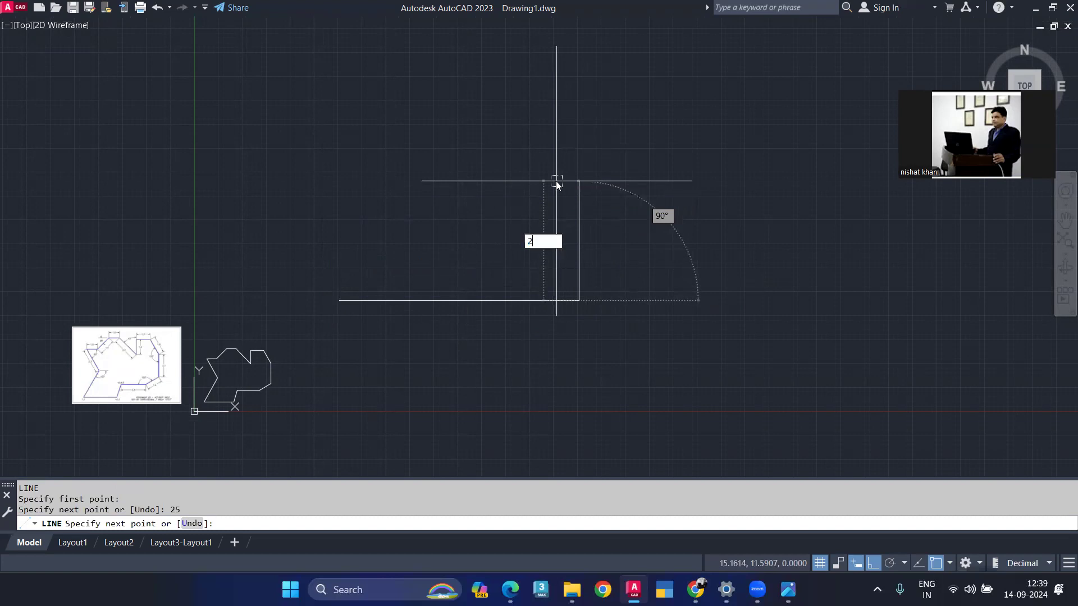
type("5")
key("Tab")
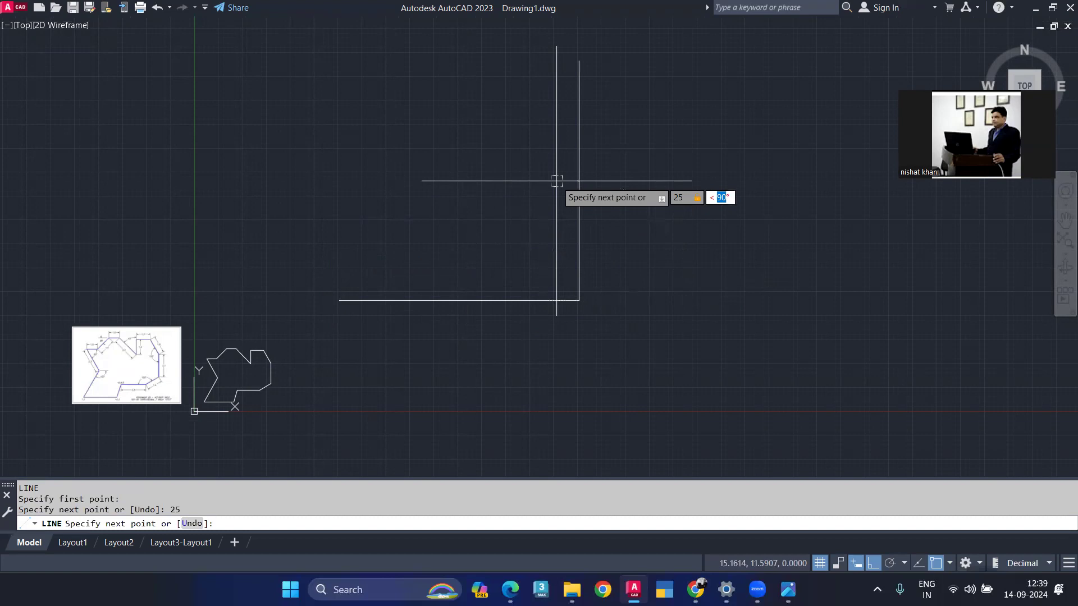
type("120")
key("Return")
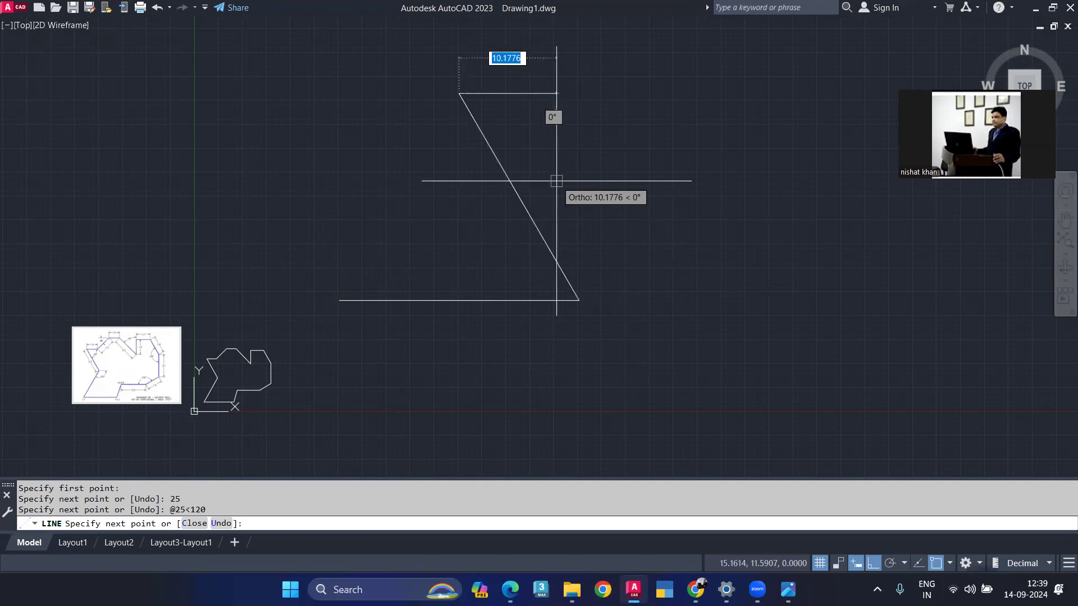
type("c")
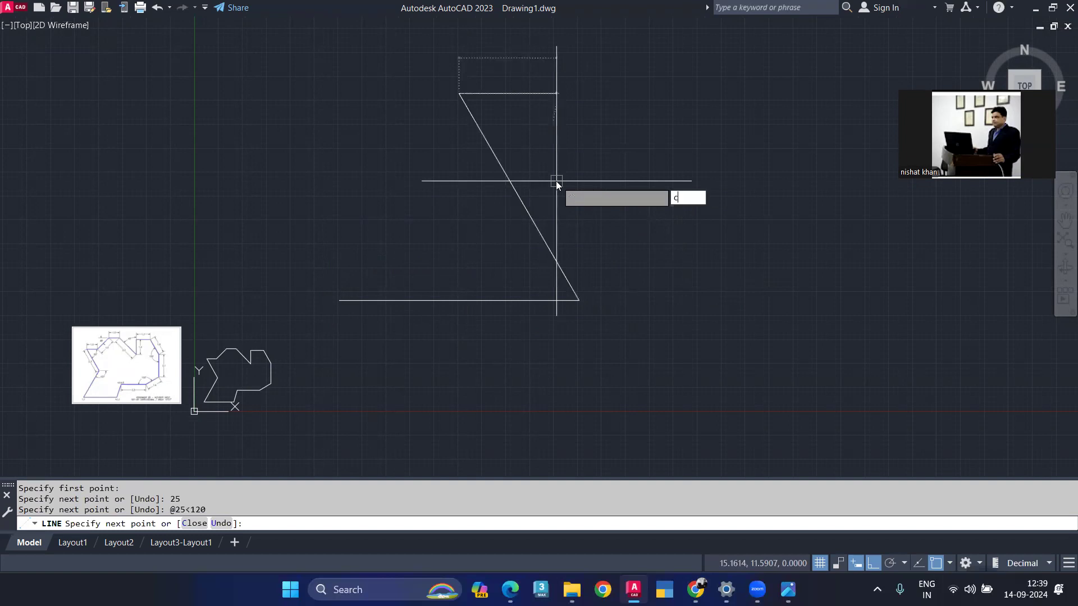
key("Return")
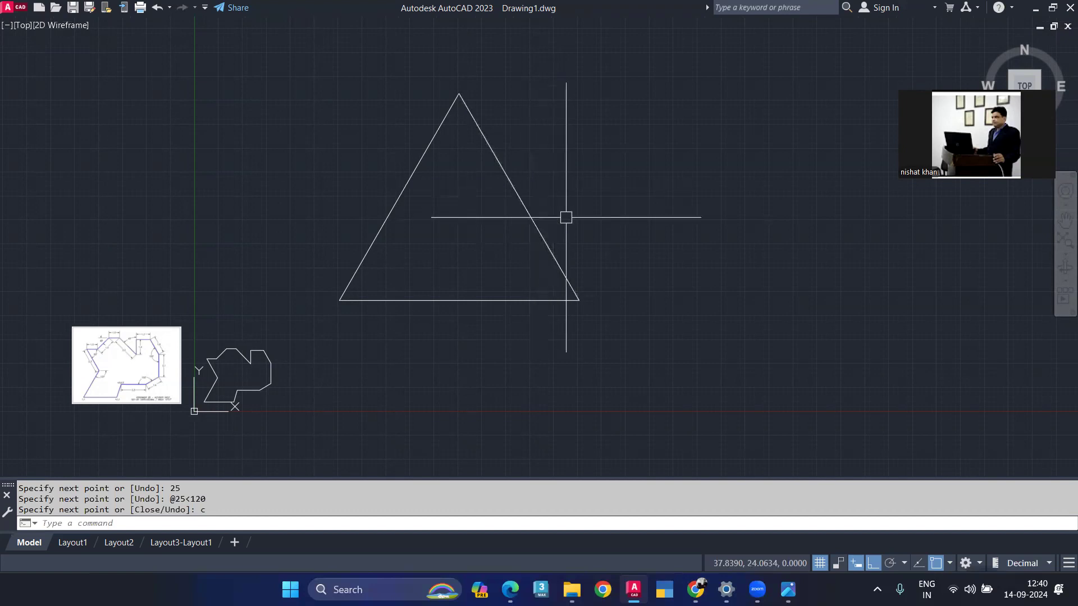
scroll(566, 217, "down", 2)
mouse_move(631, 219)
middle_mouse_down()
mouse_move(514, 313)
mouse_move(438, 325)
middle_mouse_up()
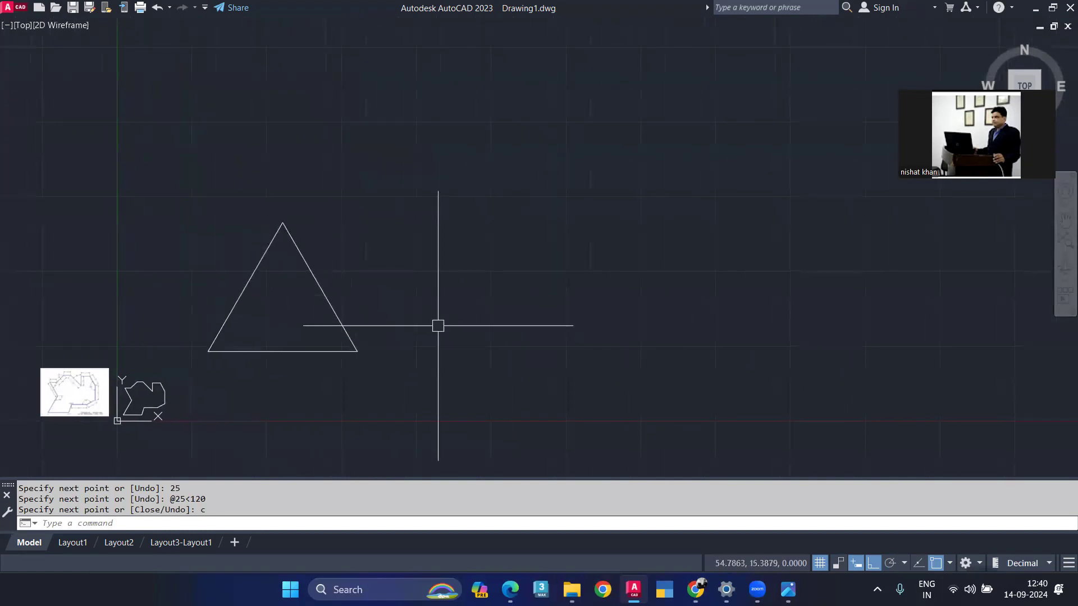
type("REC")
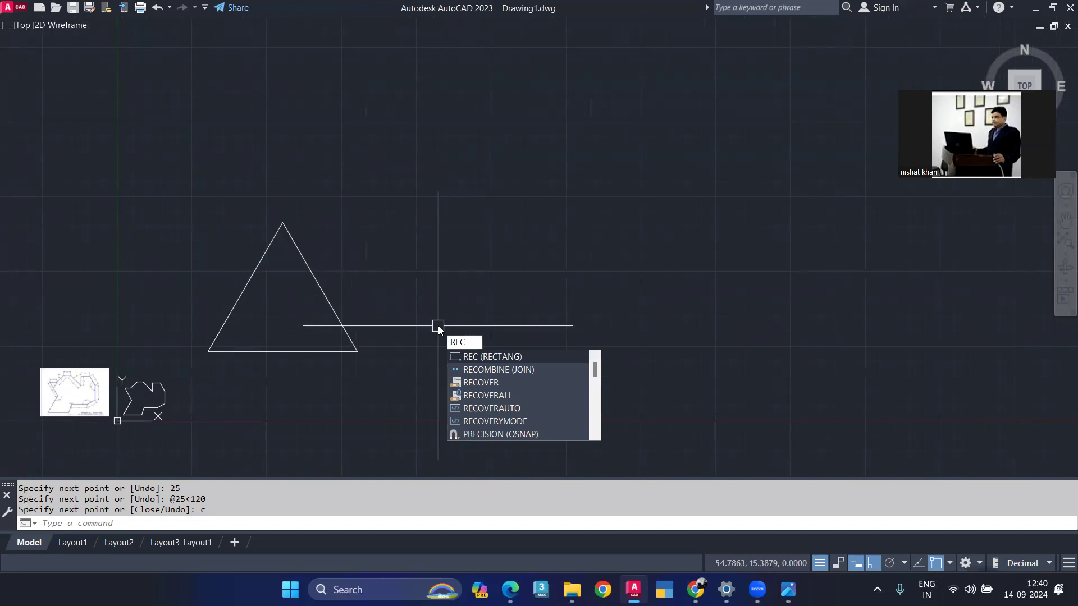
key("Return")
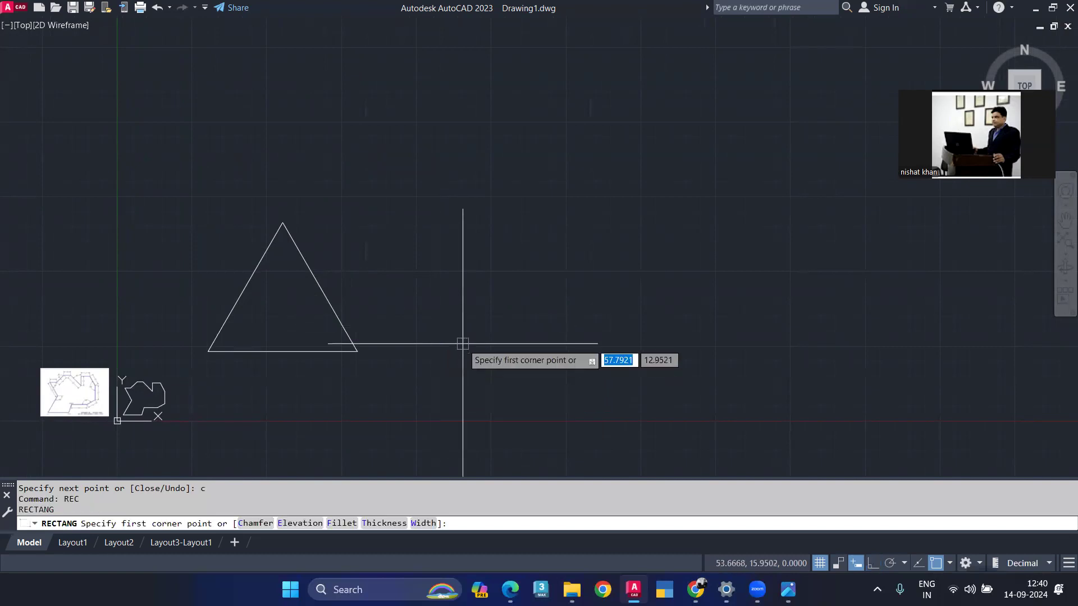
left_click(463, 344)
left_click(685, 164)
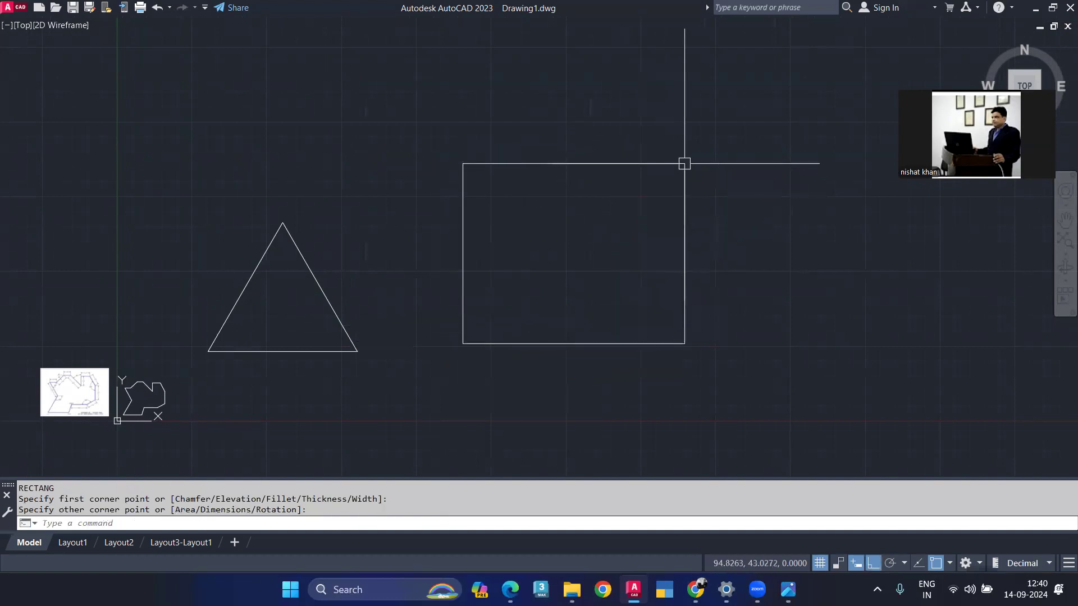
left_click(603, 166)
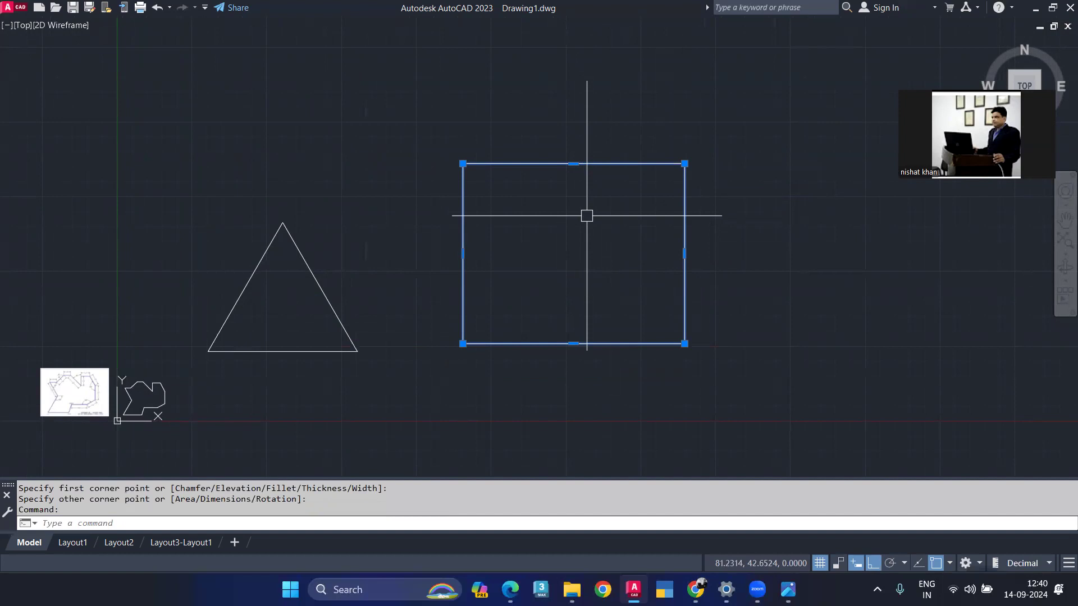
key("Escape")
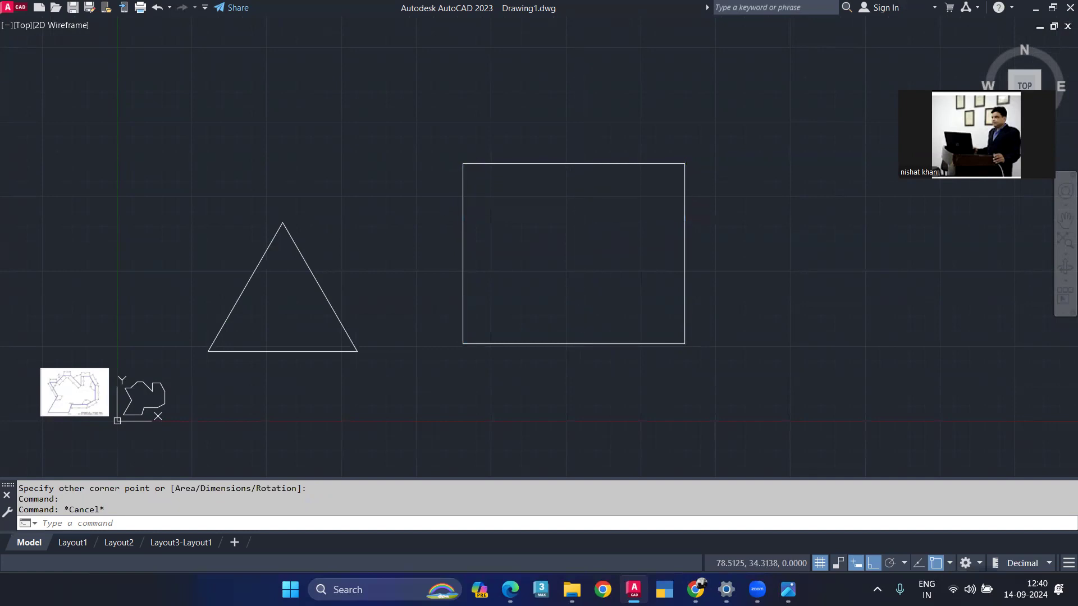
Select and delete the old rectangle
left_click(499, 115)
left_click(633, 250)
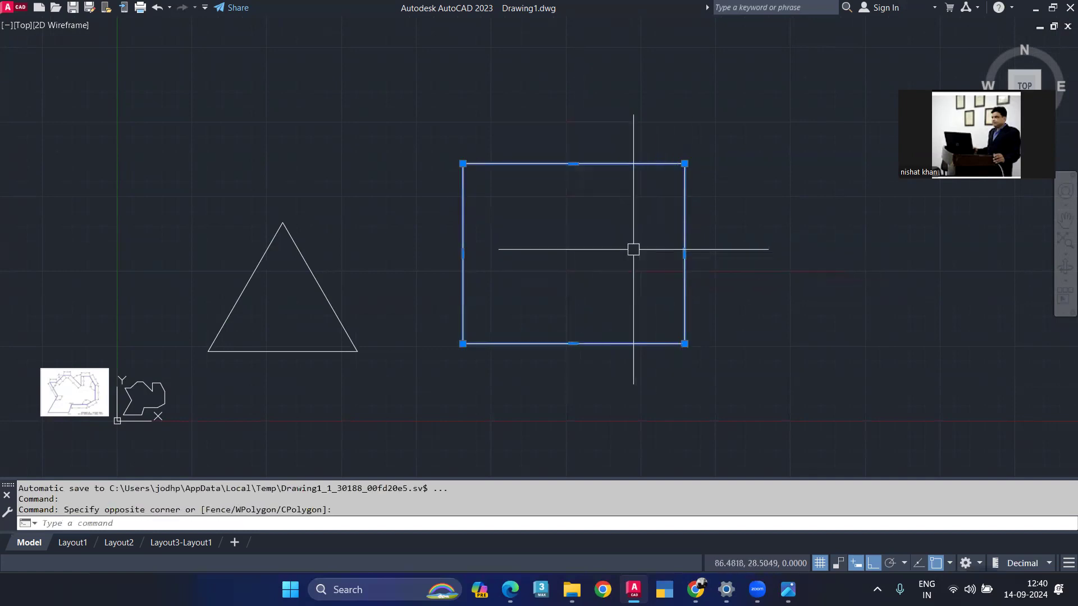
key("Delete")
Draw a 20×20 square with RECTANG, entering 20 and 20 for its sides
type("rec")
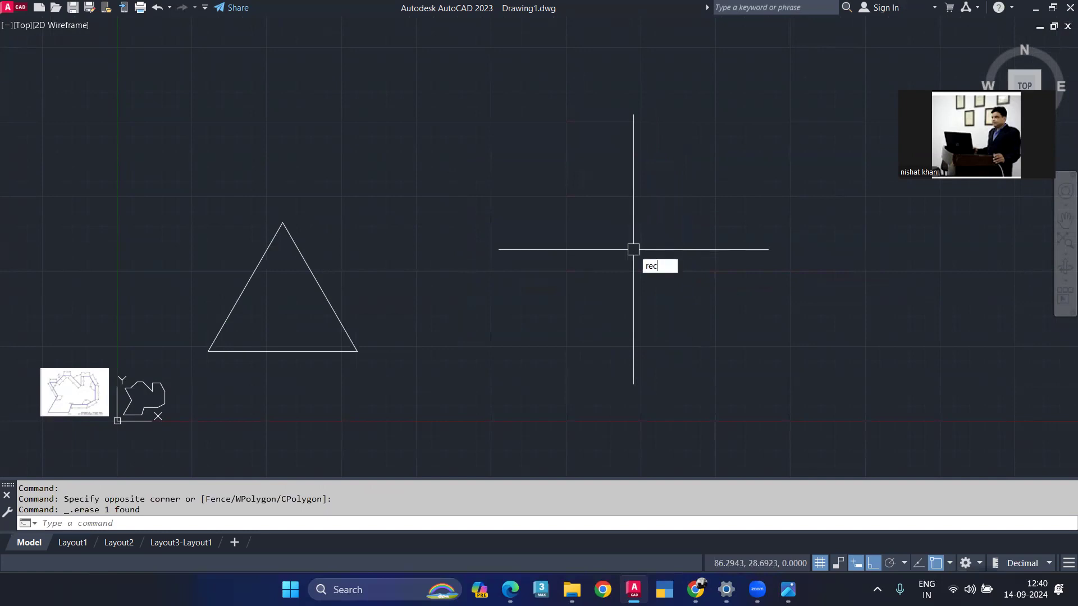
key("Return")
left_click(517, 338)
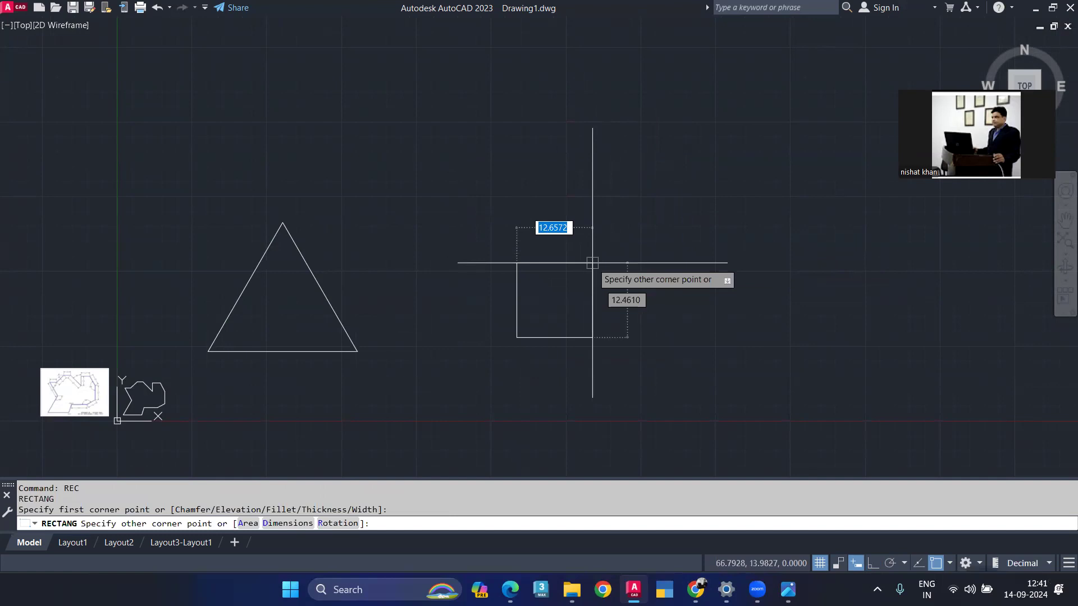
key("F8")
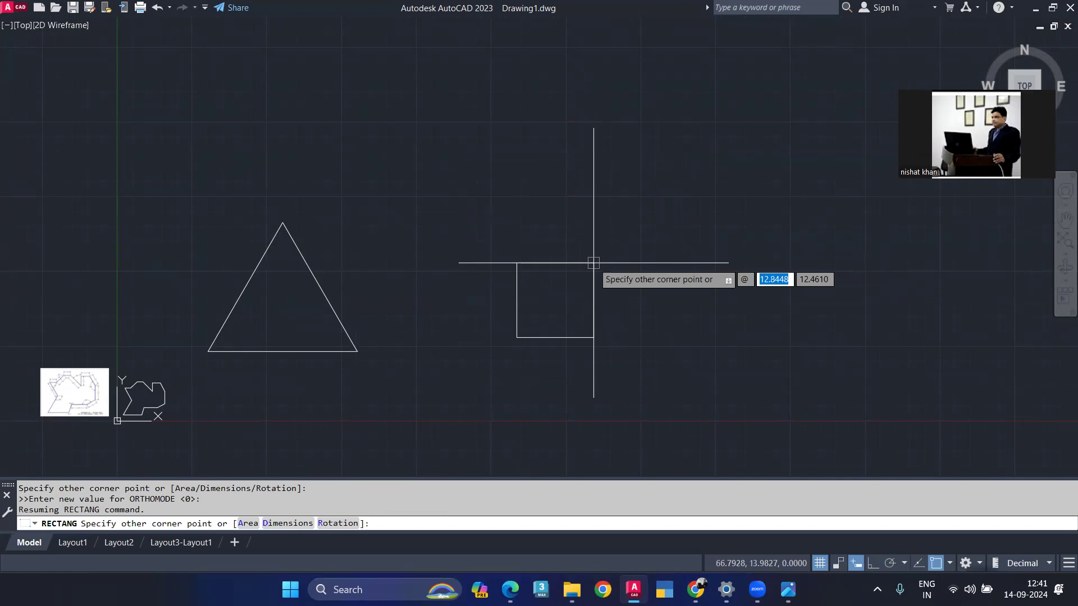
type("20")
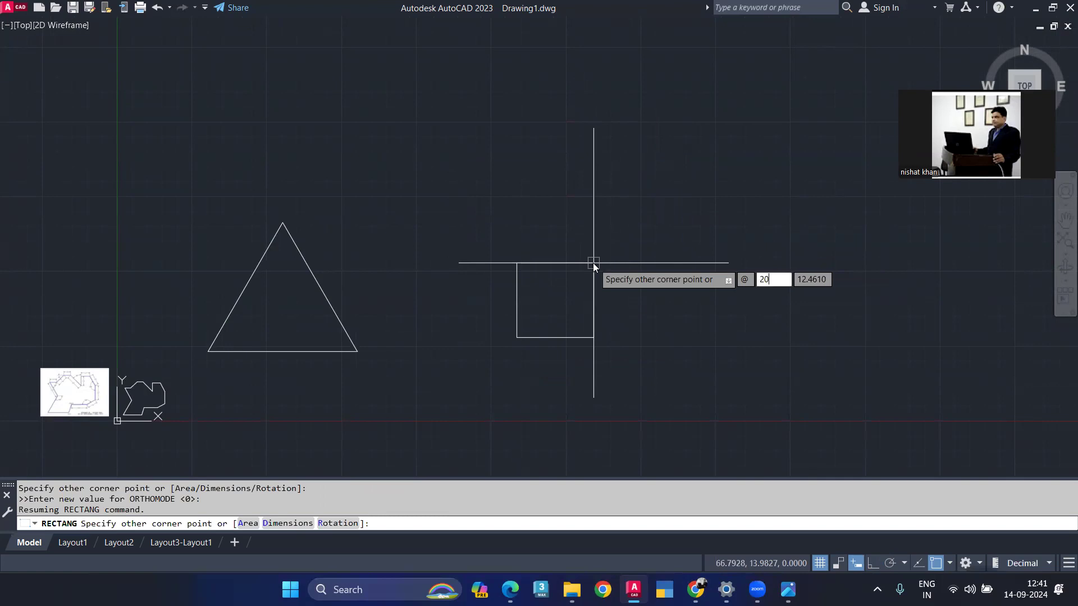
key("Tab")
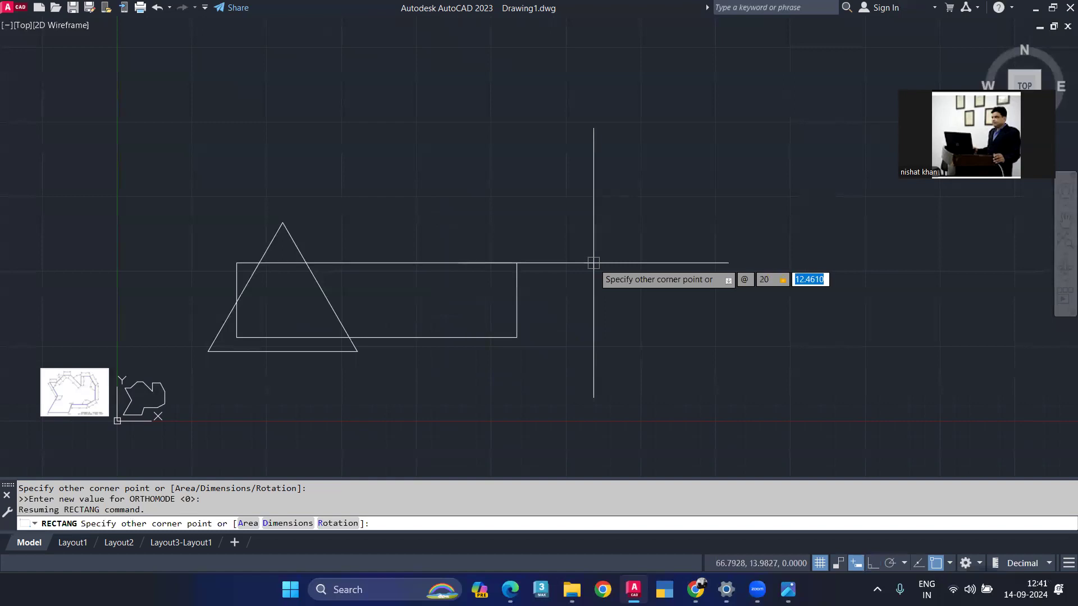
type("20")
key("Return")
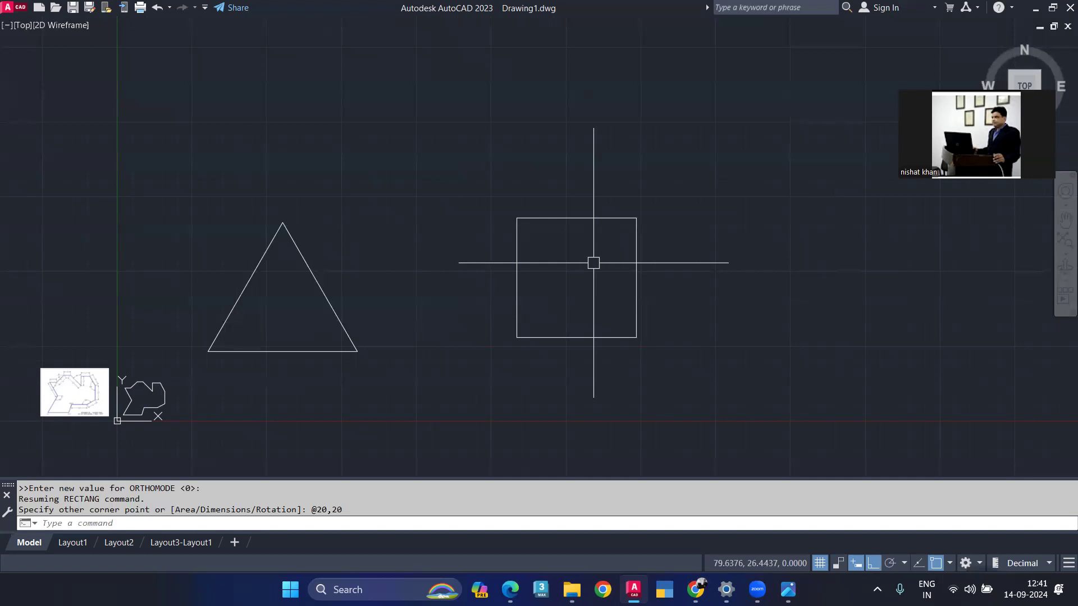
scroll(578, 226, "up", 2)
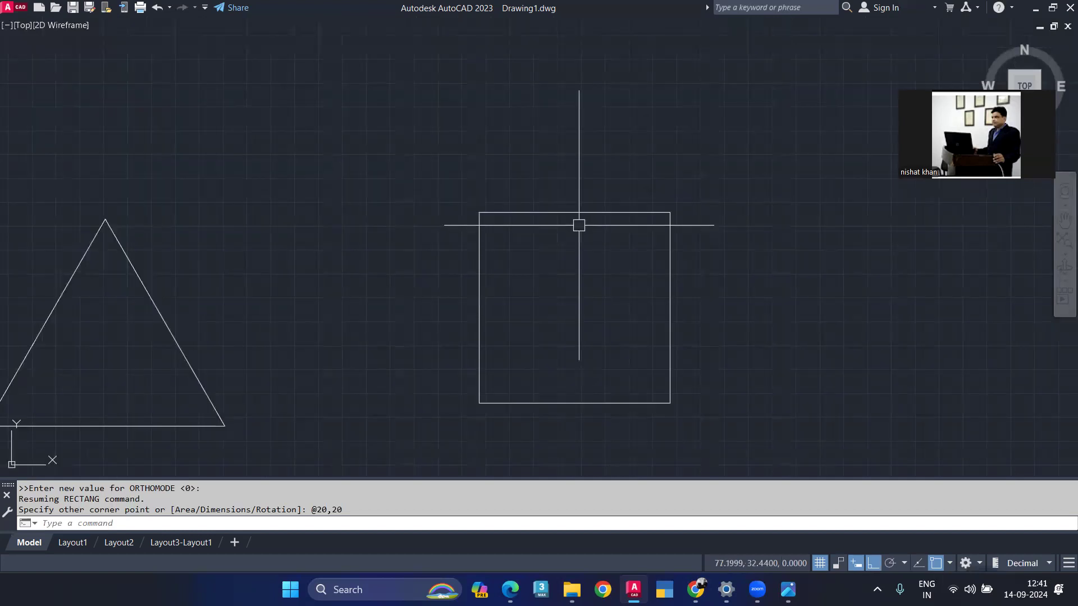
Confirm in Drafting Settings that Object Snap is on with Midpoint enabled
type("or")
key("Return")
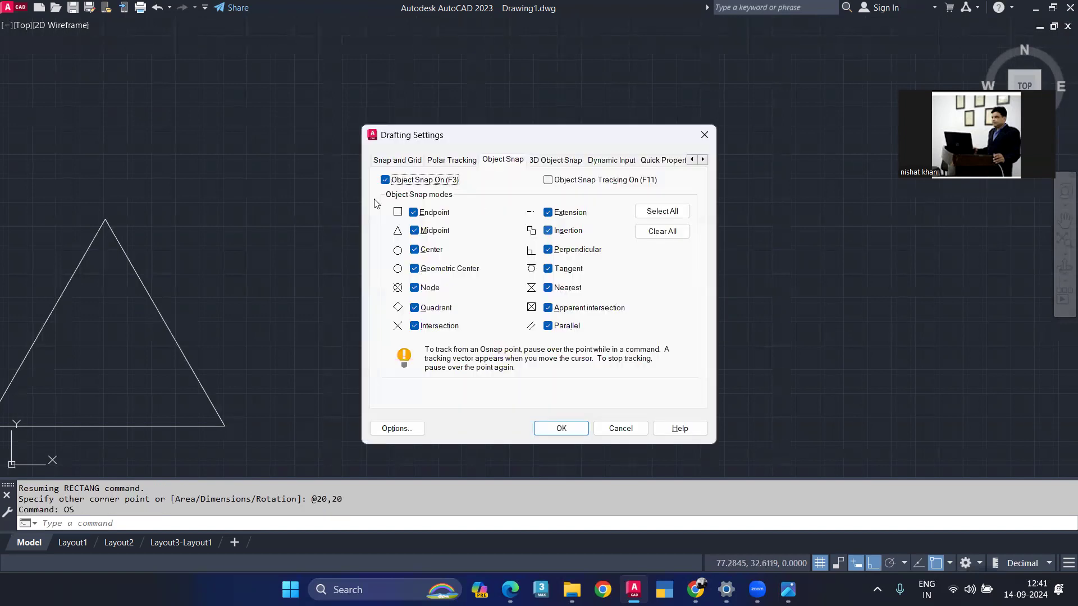
mouse_move(450, 267)
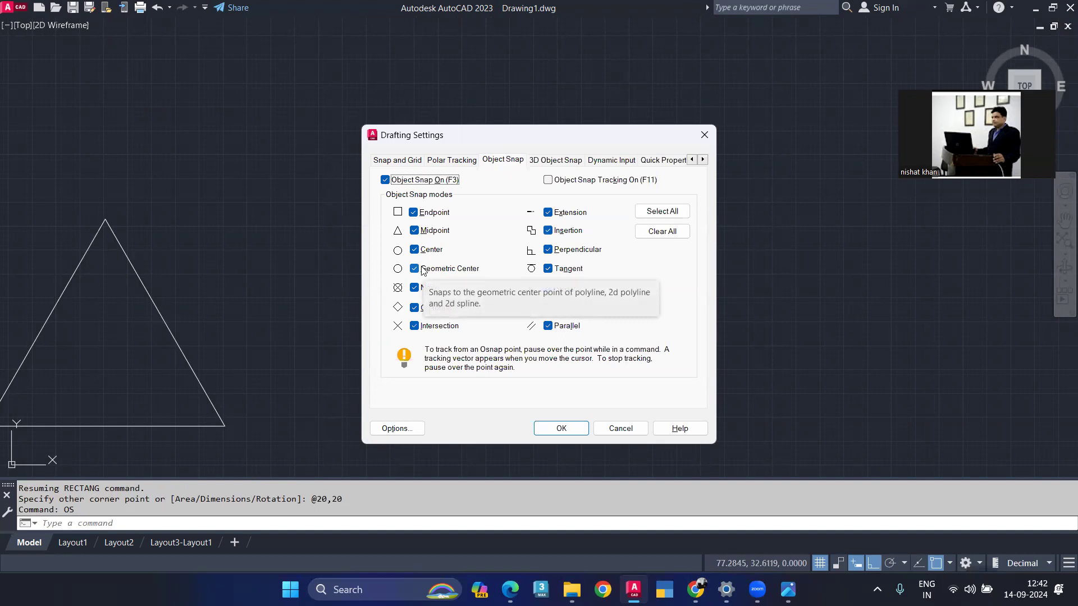
left_click(706, 137)
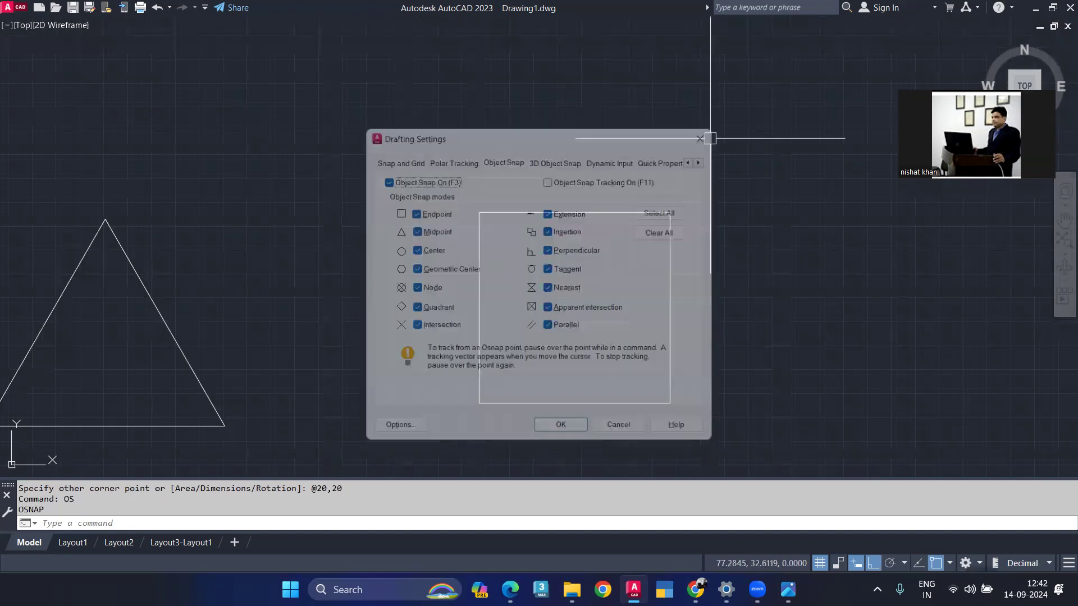
Draw a polyline diamond through the top, left, bottom and right edge midpoints
type("pl")
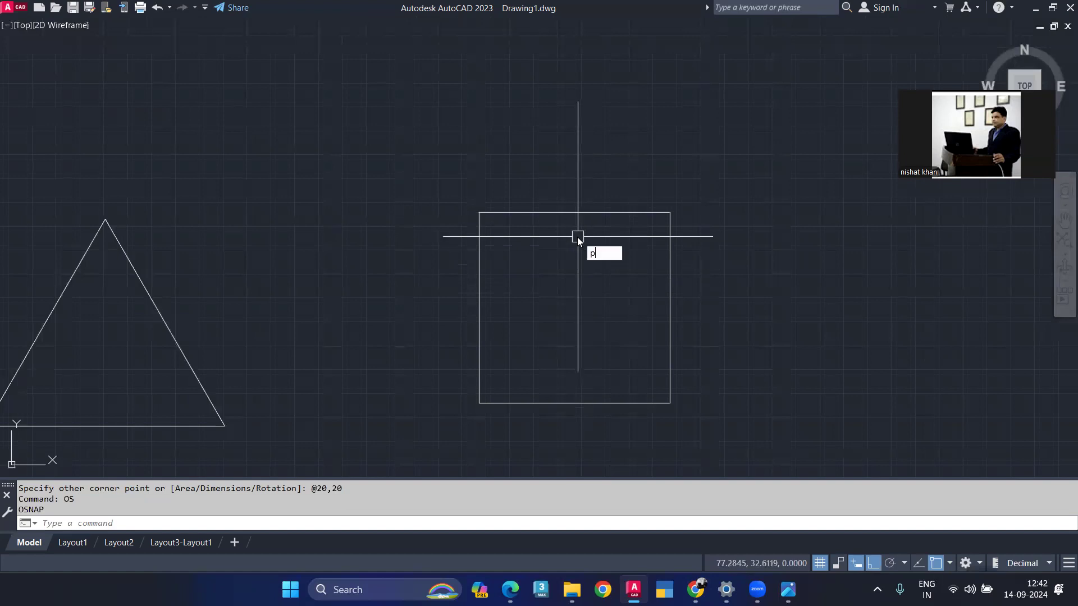
key("Return")
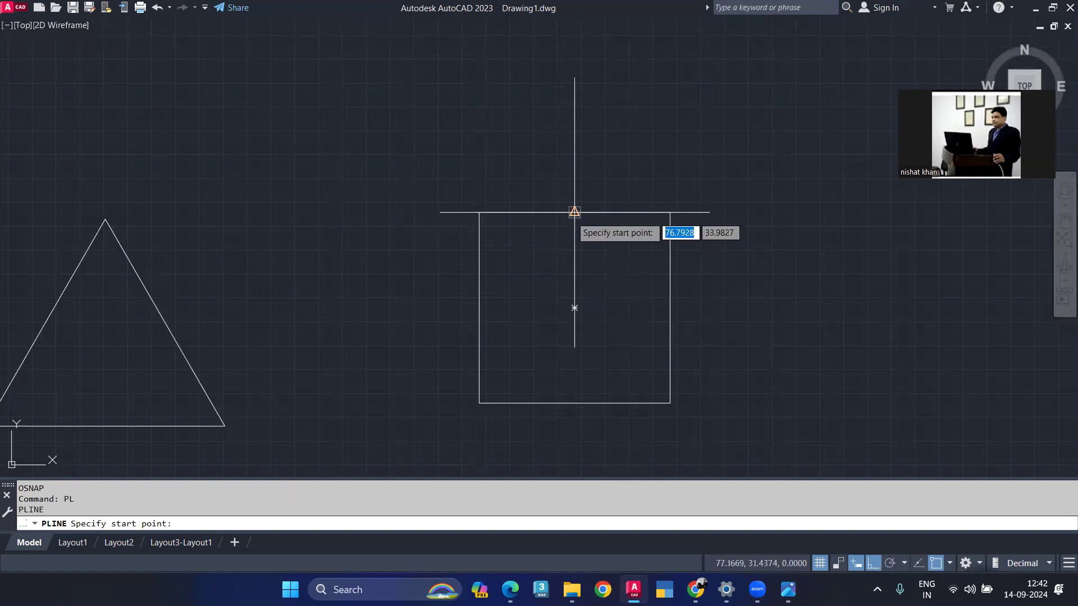
left_click(574, 212)
type("10")
key("Return")
left_click(478, 308)
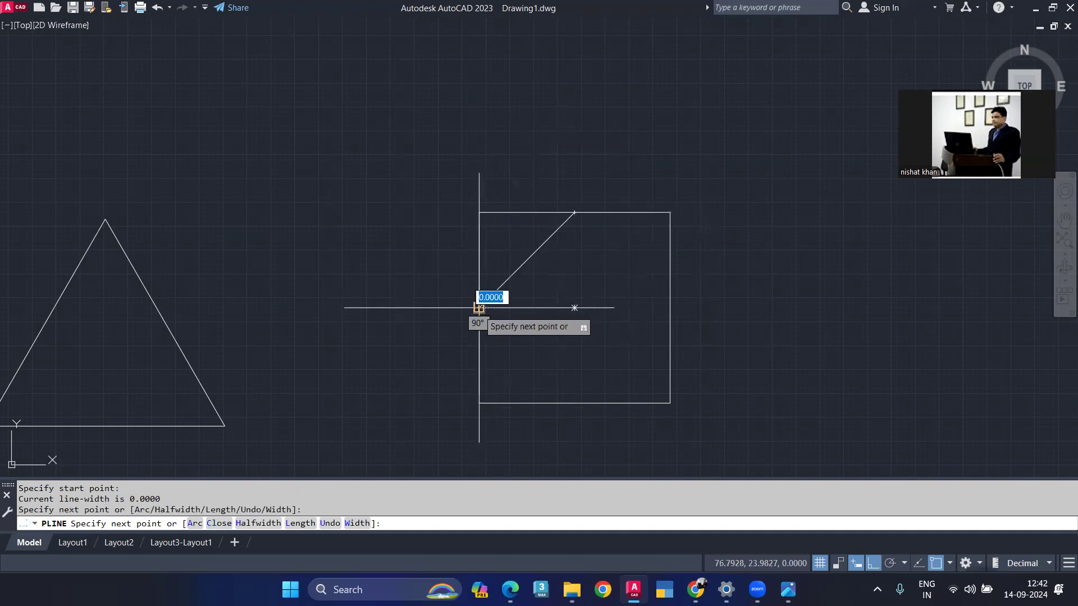
left_click(572, 402)
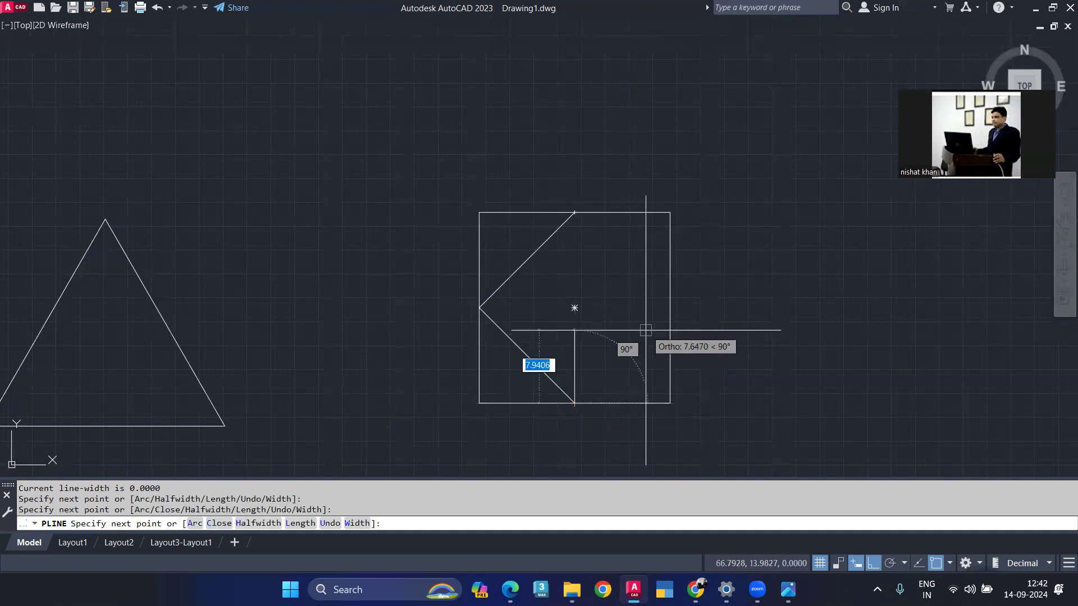
left_click(670, 308)
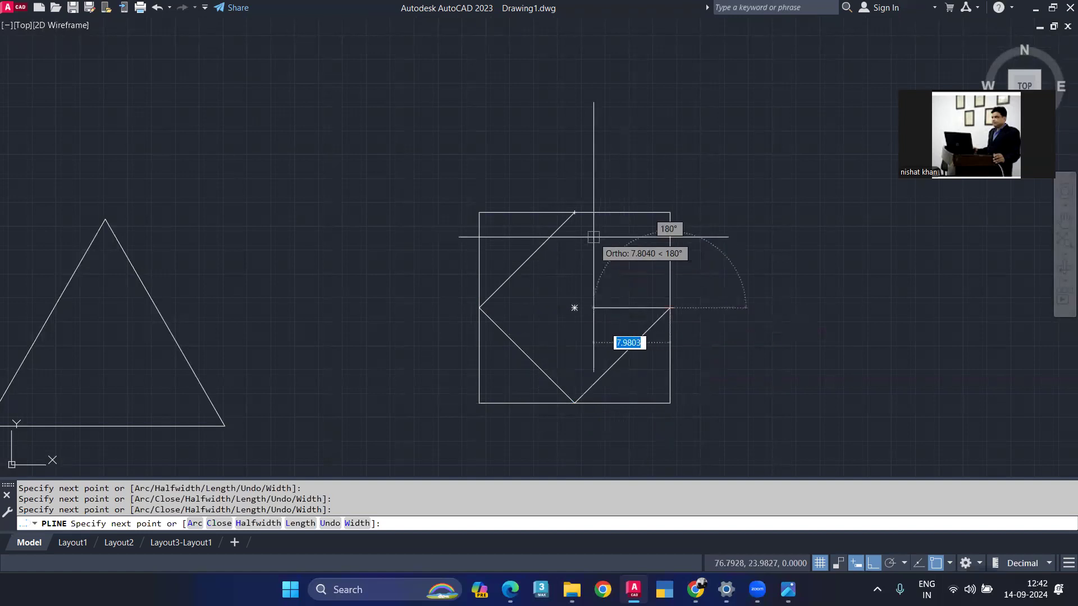
left_click(574, 212)
key("Return")
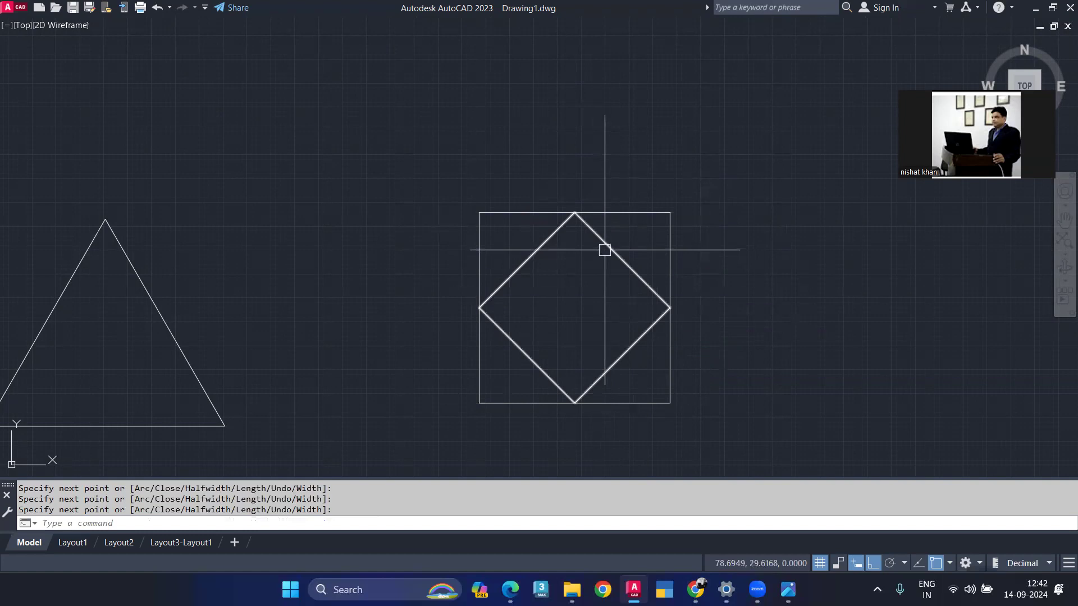
Select the diamond to confirm it is a single polyline
left_click(604, 248)
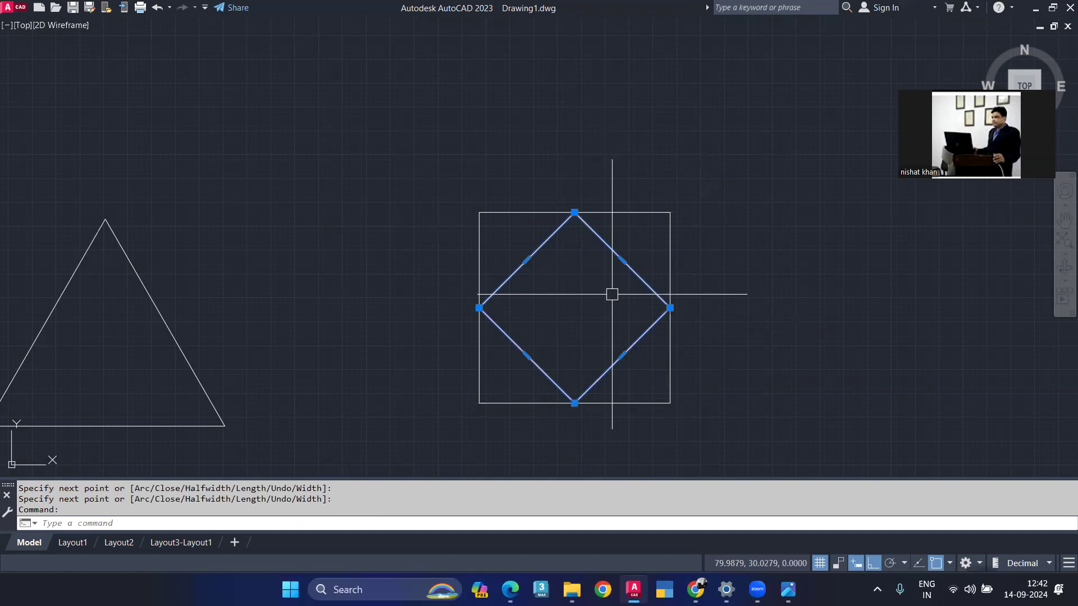
scroll(616, 262, "up", 2)
scroll(616, 260, "down", 2)
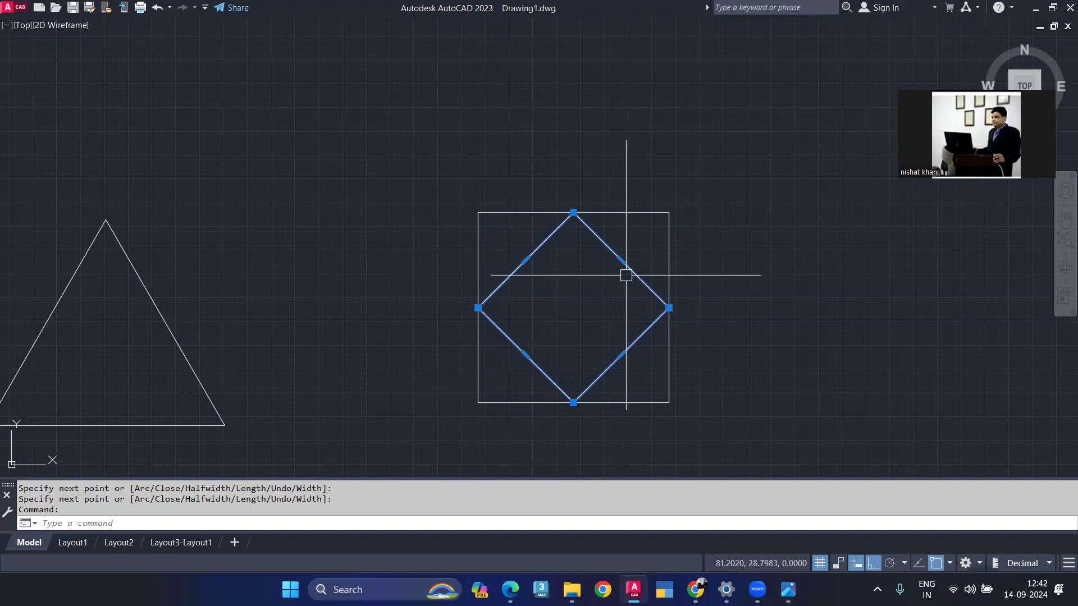
Offset the diamond polyline inward by a distance of 1, producing a smaller inner diamond
key("Escape")
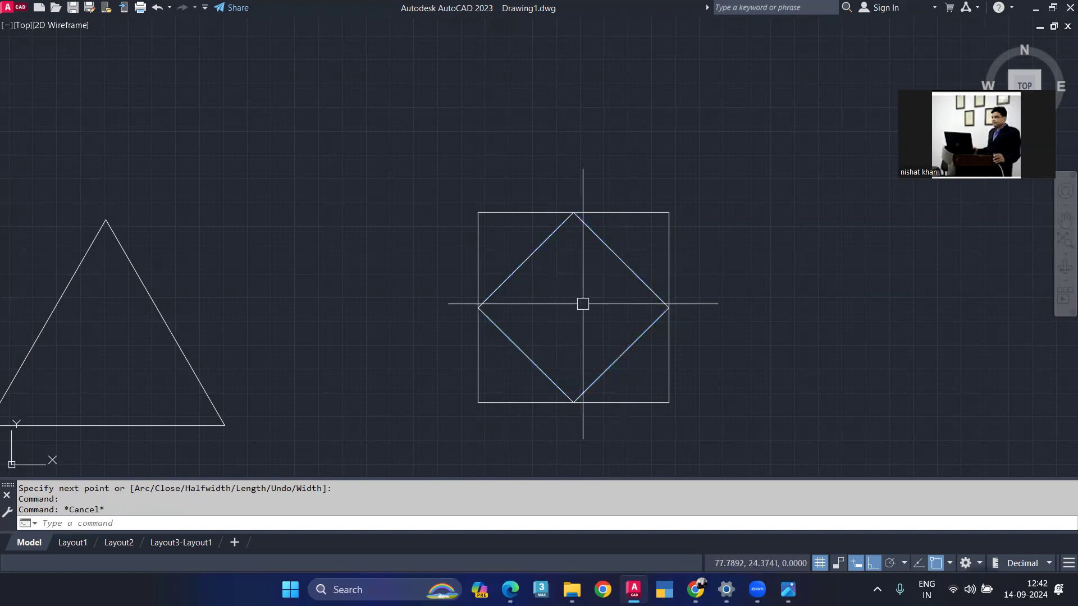
type("o")
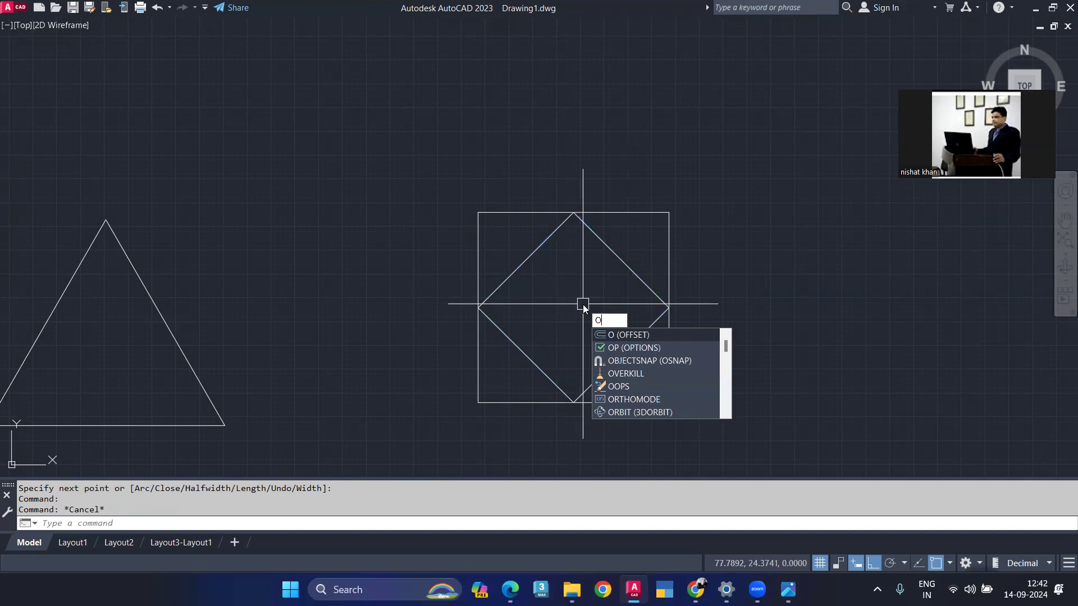
key("Return")
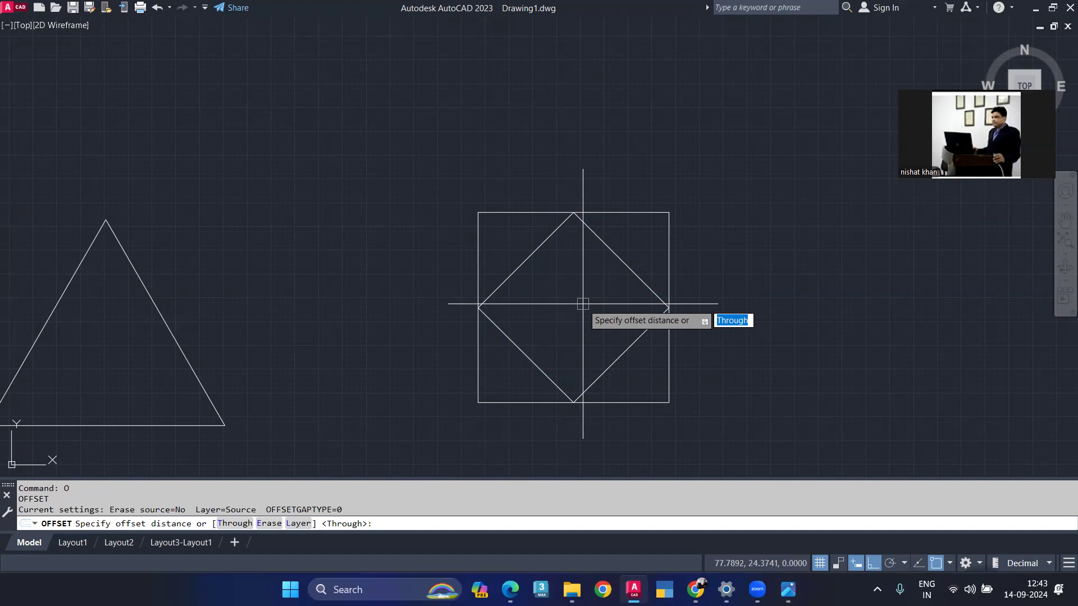
type("1")
key("Return")
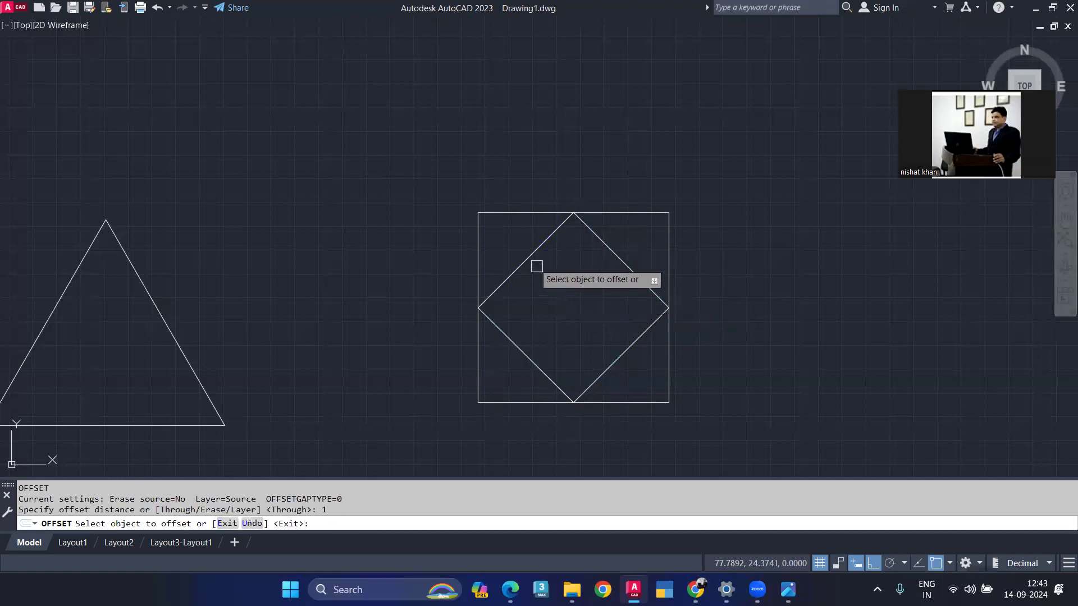
left_click(532, 253)
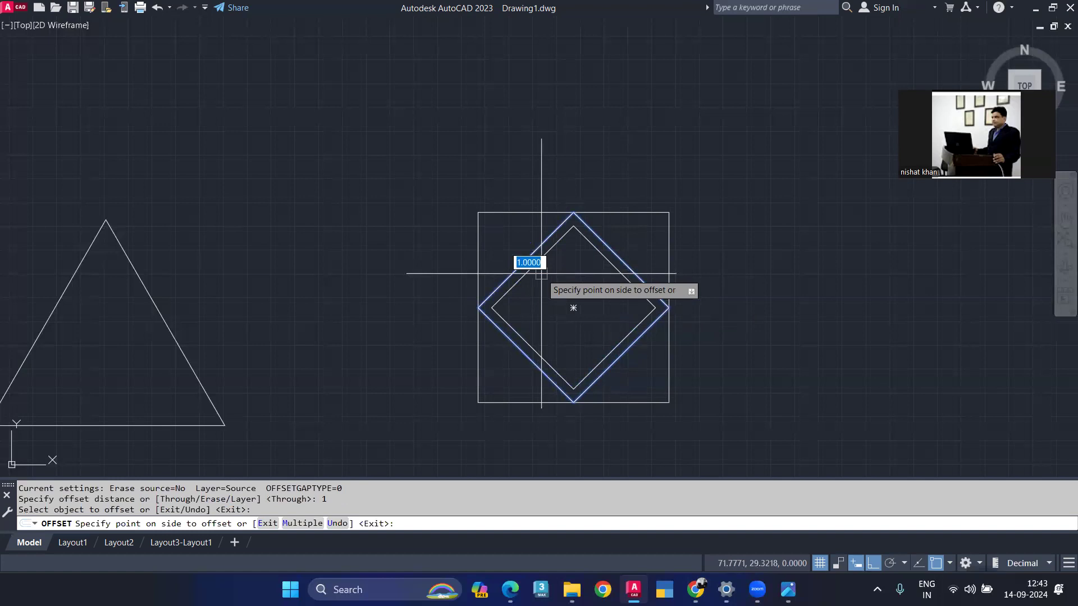
scroll(541, 273, "up", 6)
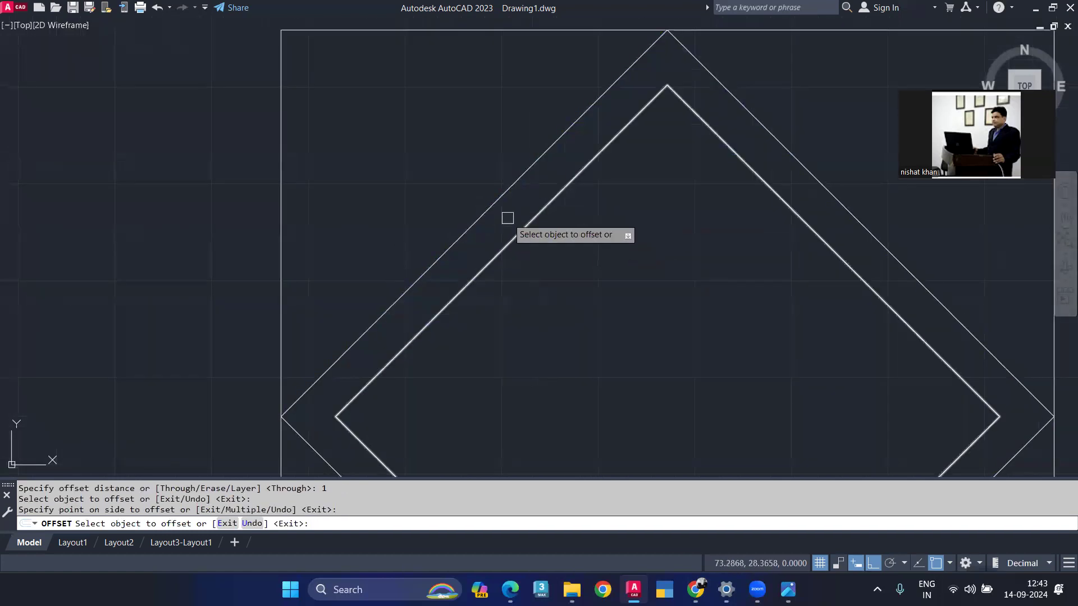
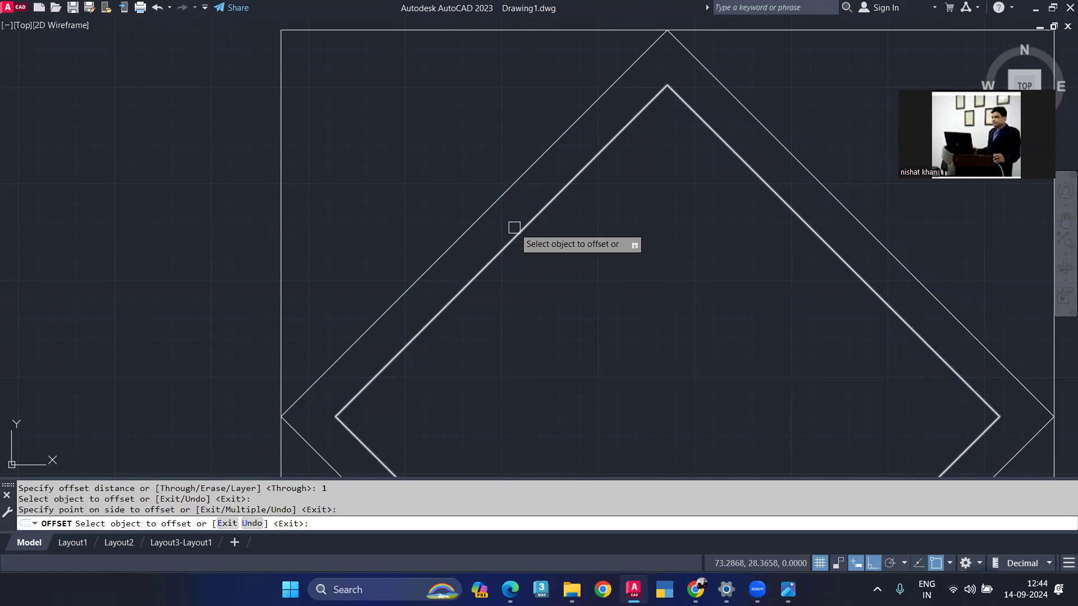
Offset the inner diamonds inward 1 unit repeatedly, down to a tiny centre diamond
left_click(524, 230)
left_click(545, 254)
middle_click_drag(544, 254, 530, 159)
left_click(528, 160)
left_click(551, 178)
left_click(578, 211)
left_click(593, 231)
left_click(606, 253)
left_click(623, 275)
left_click(640, 300)
Zoom in on the tiny centre diamond, try offsetting it, then cancel
scroll(645, 310, "up", 5)
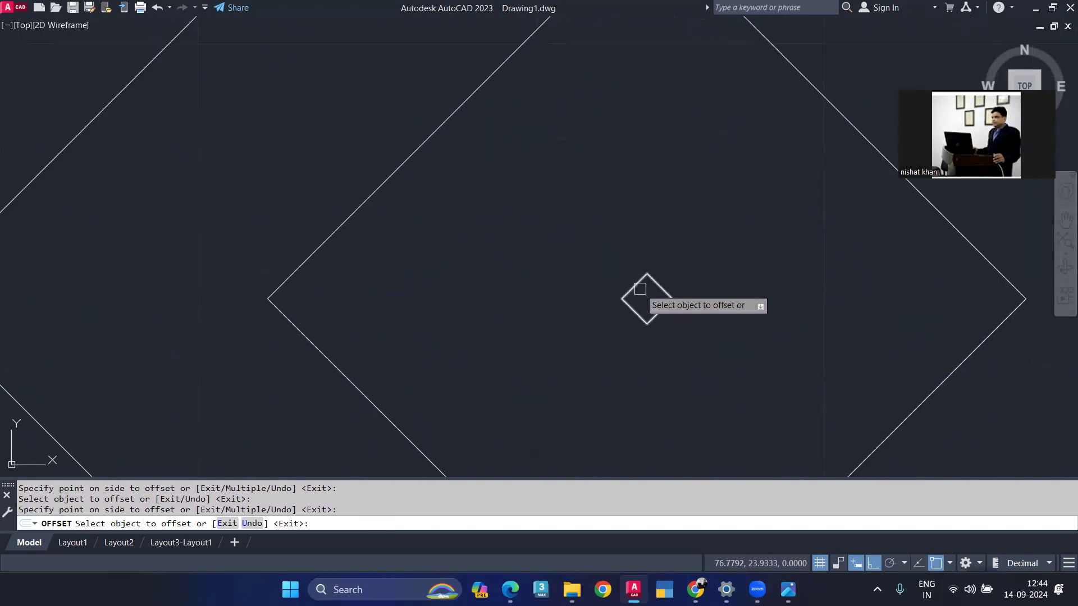
left_click(647, 298)
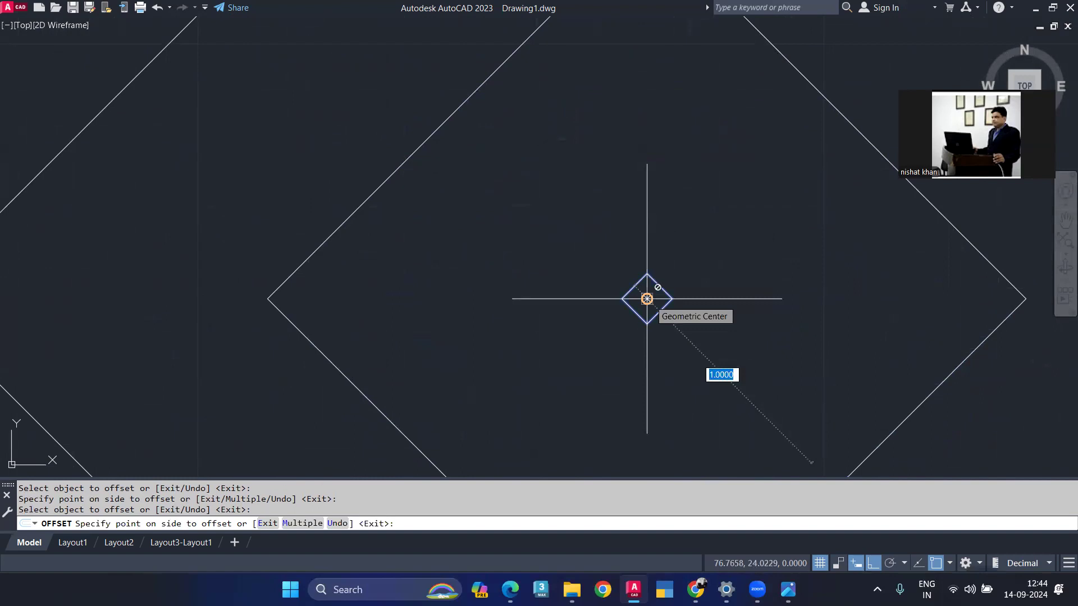
key("Escape")
scroll(649, 300, "down", 3)
scroll(590, 288, "down", 2)
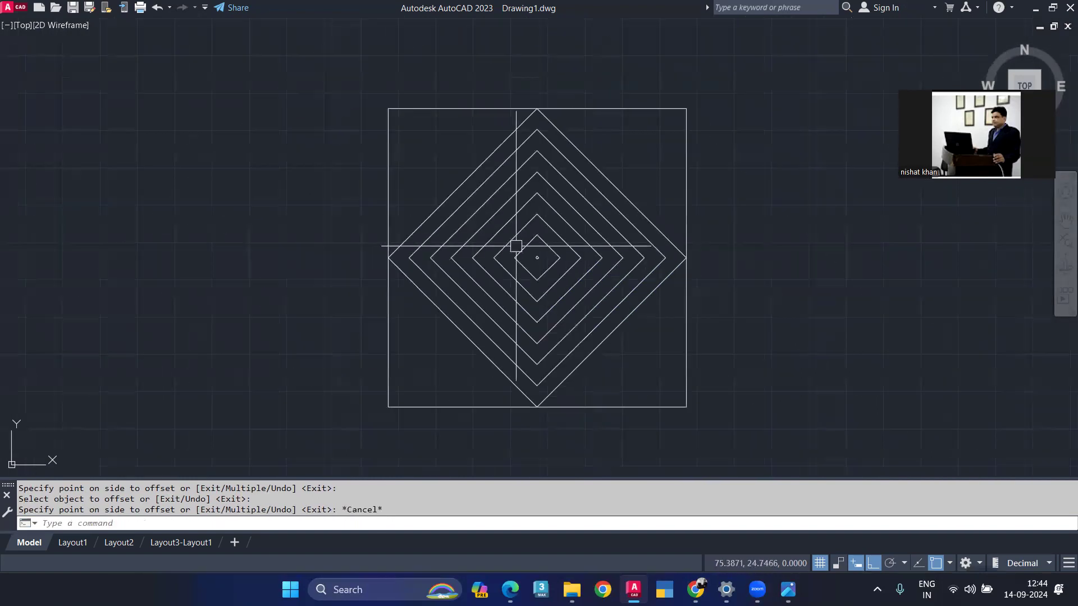
Undo the stray outward 1-unit offset of the outer diamond and end OFFSET
key("Return")
key("Return")
left_click(452, 189)
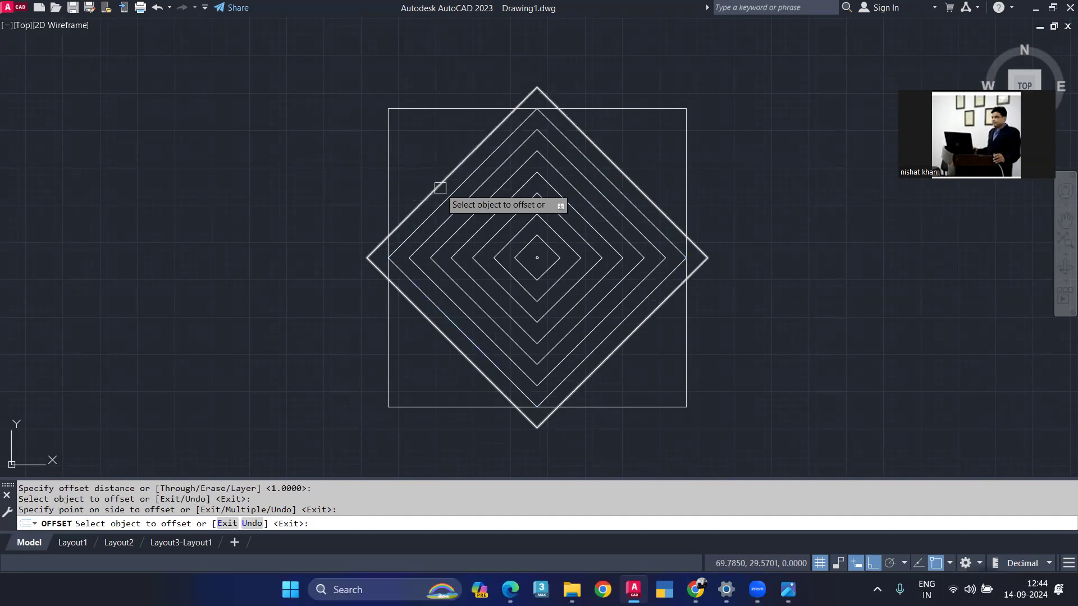
key("ctrl+z")
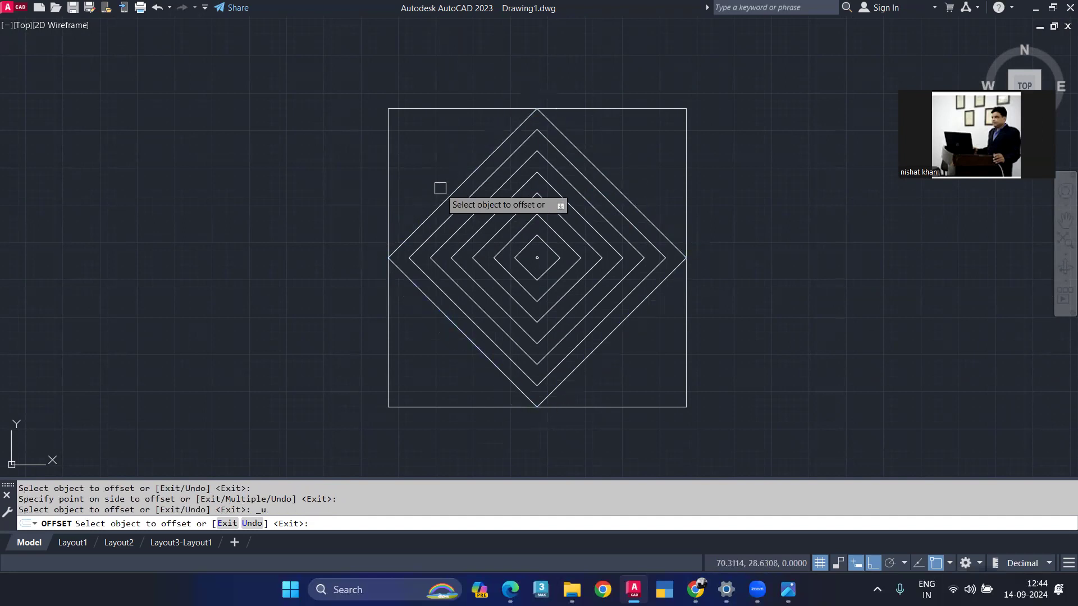
key("Escape")
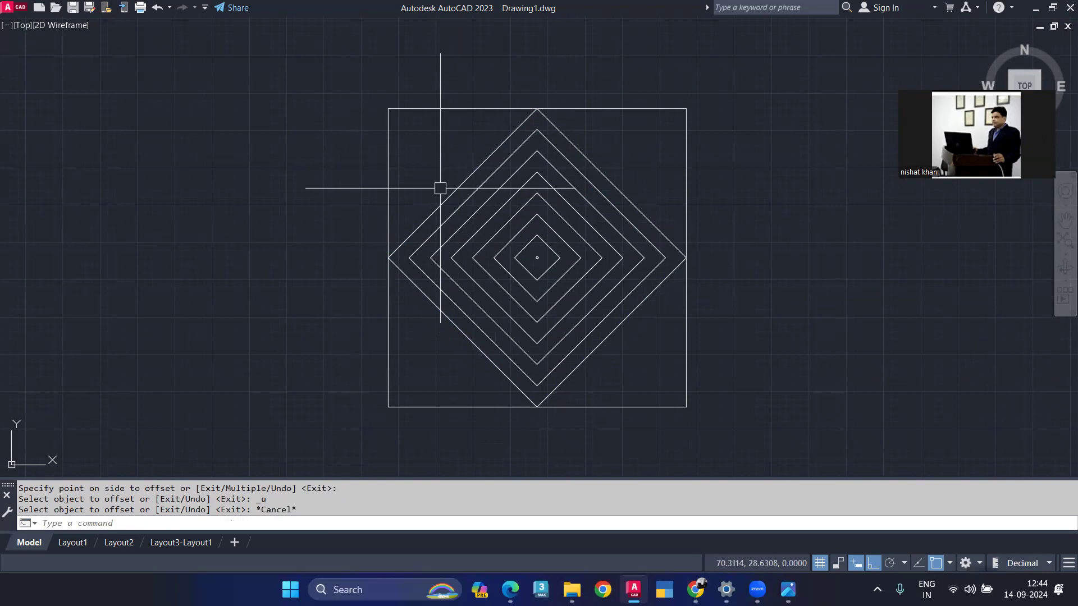
Draw a line from the outer diamond's upper-left edge to the square's top-left corner
type("L")
key("Return")
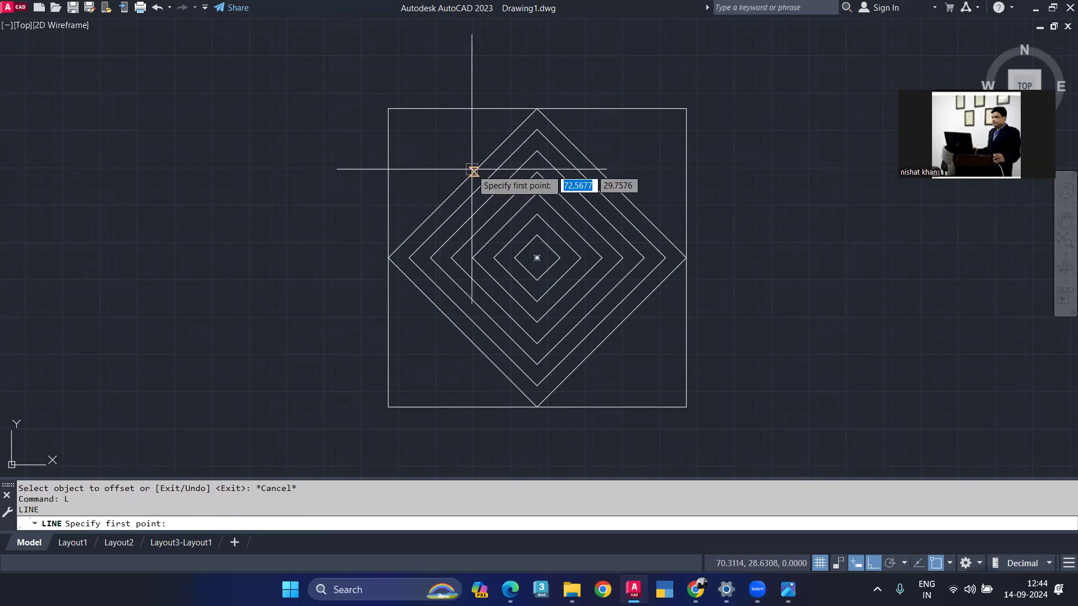
left_click(462, 181)
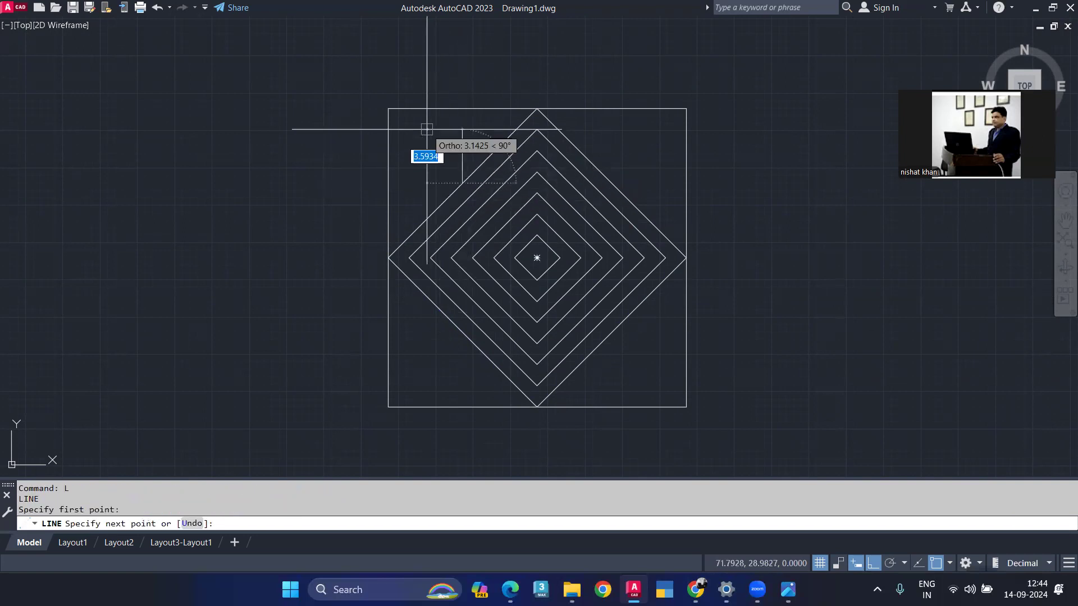
left_click(388, 108)
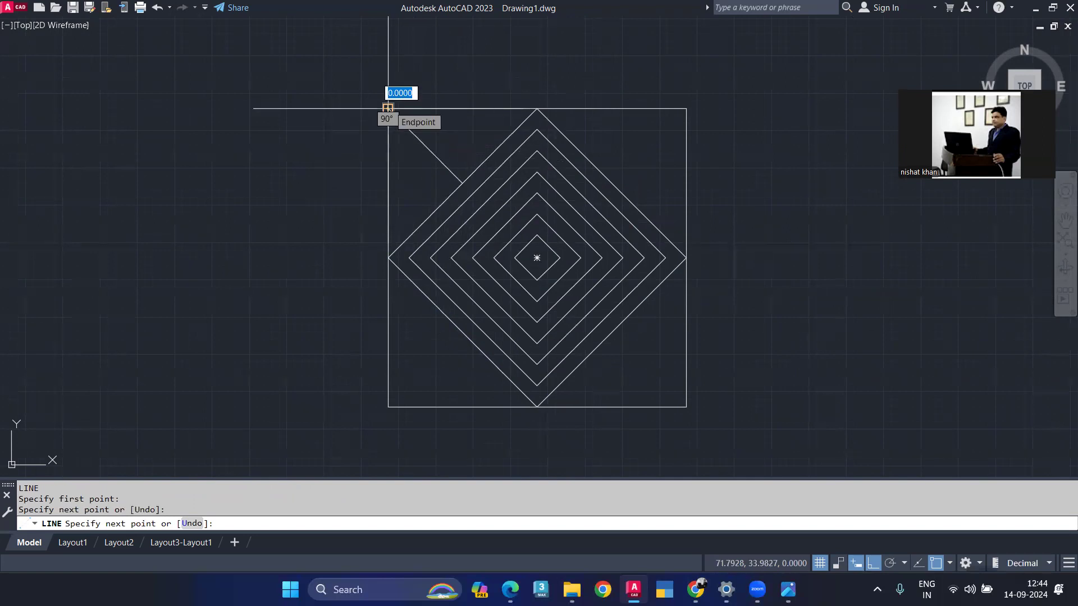
key("Return")
middle_click_drag(402, 330, 396, 261)
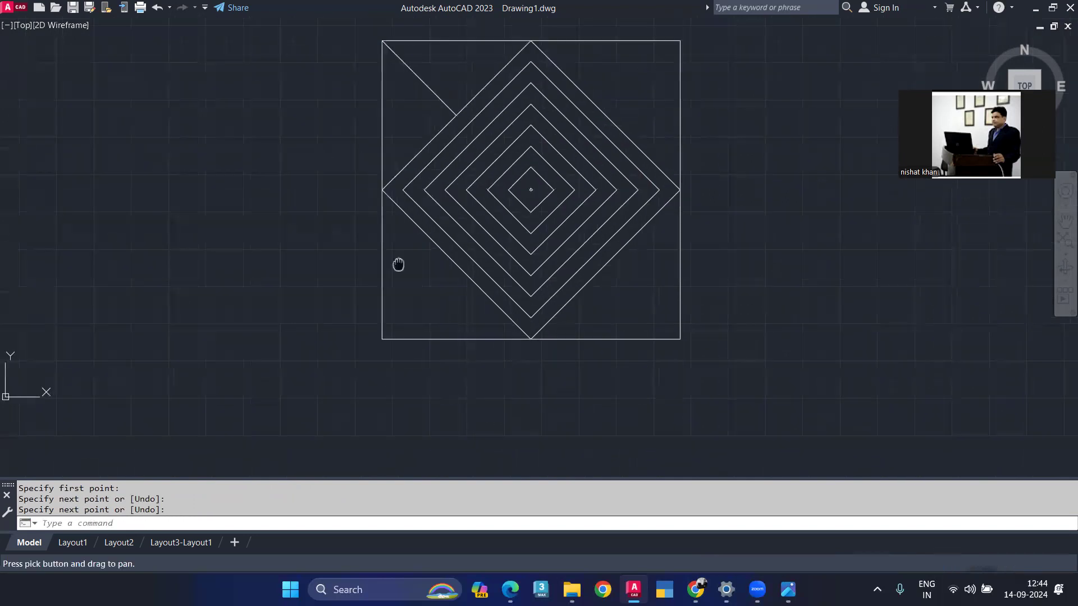
Draw lines from the diamond's lower-left and lower-right edges to the square's bottom corners
key("Return")
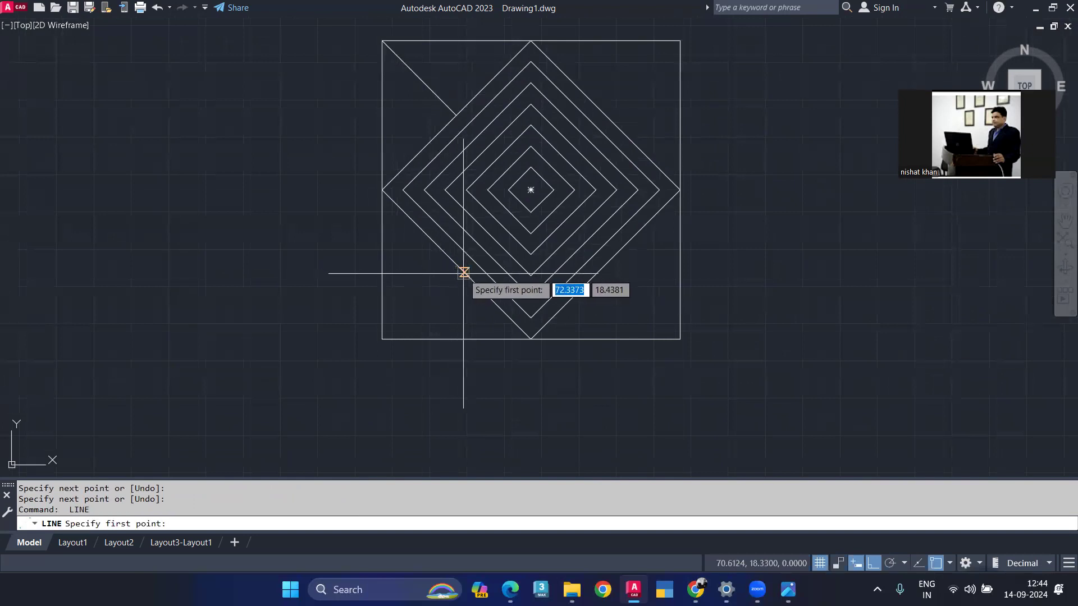
left_click(456, 264)
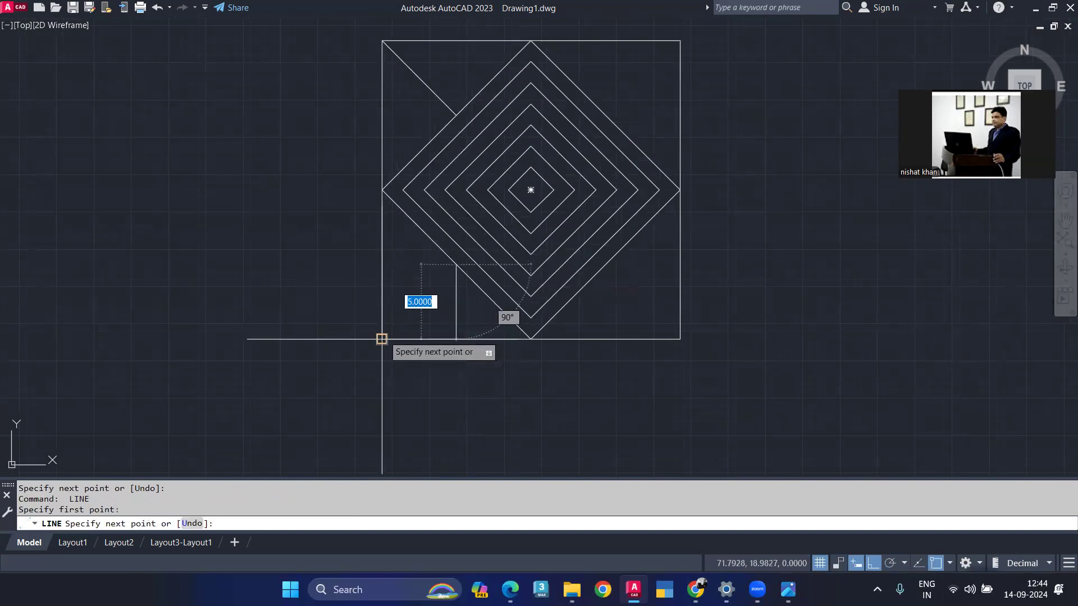
left_click(382, 338)
key("Return")
key("Return")
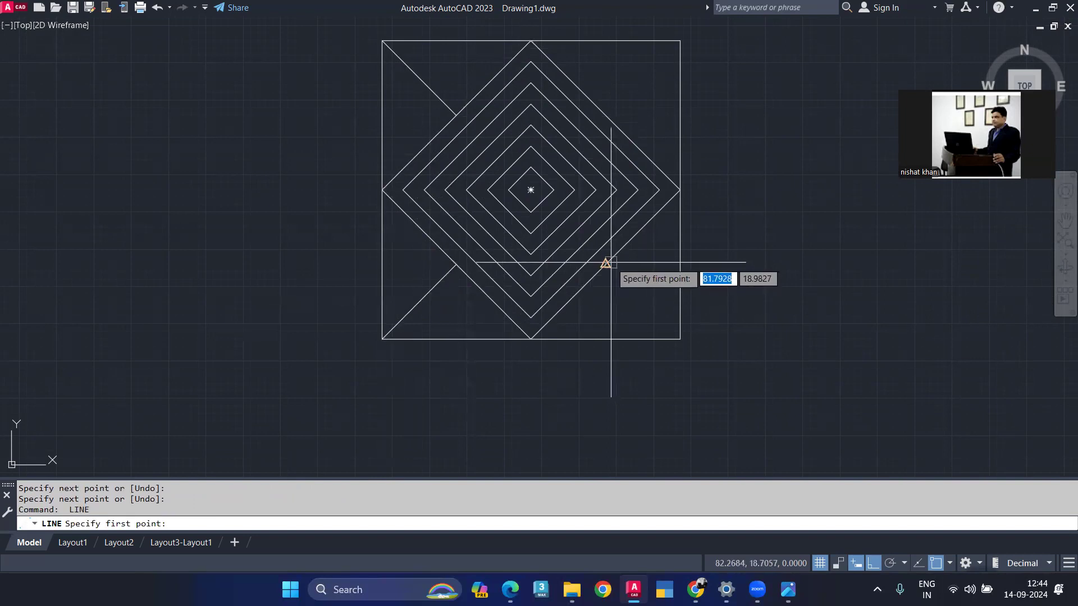
left_click(605, 264)
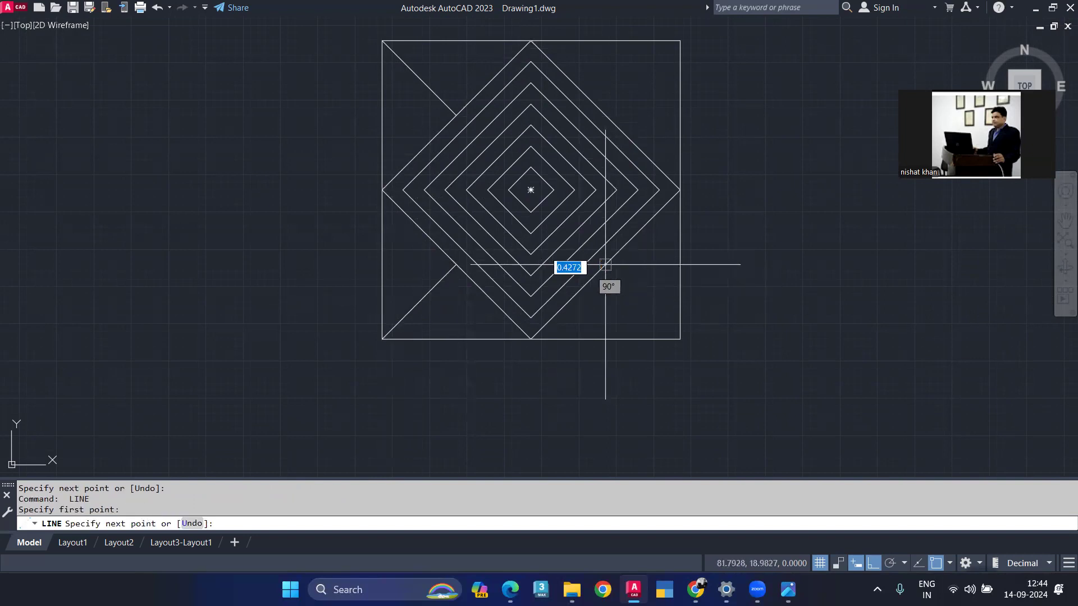
left_click(679, 339)
key("Return")
Draw the line from the diamond's upper-right edge to the square's top-right corner
middle_click_drag(657, 306, 504, 440)
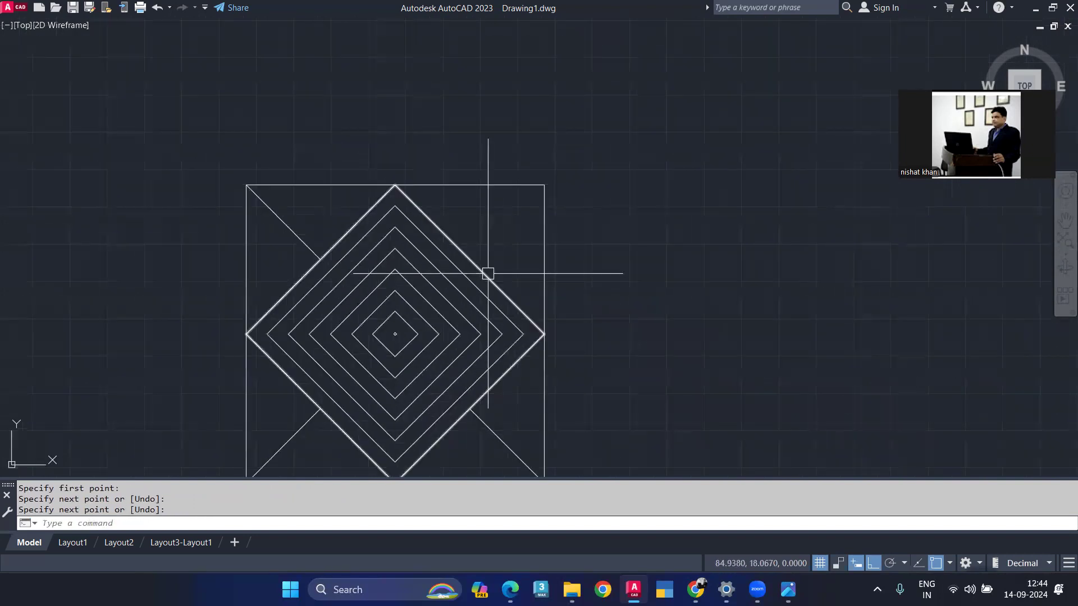
key("Return")
left_click(470, 259)
left_click(544, 184)
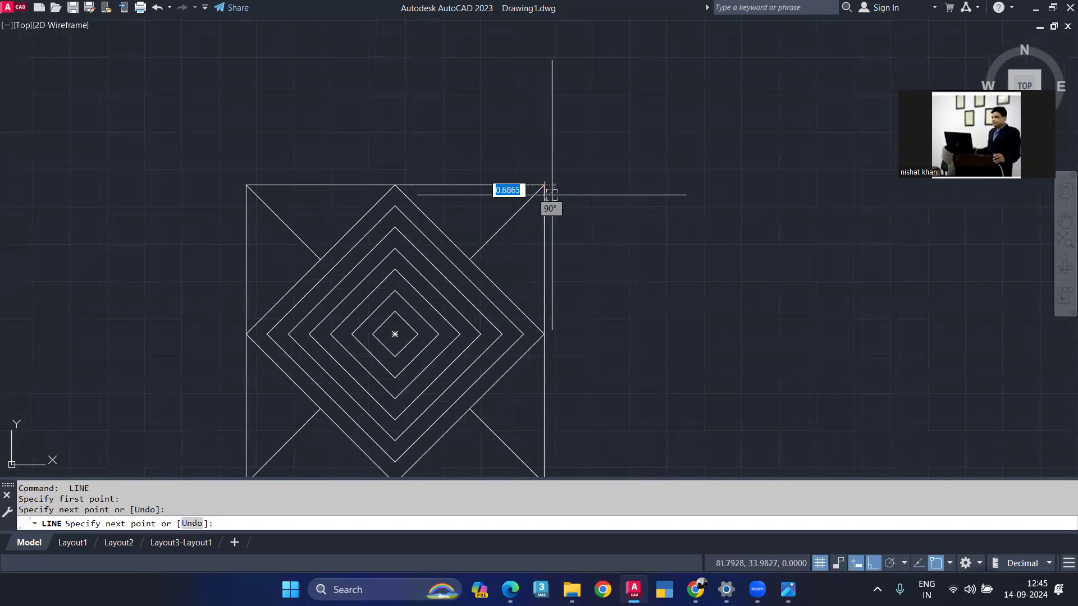
key("Return")
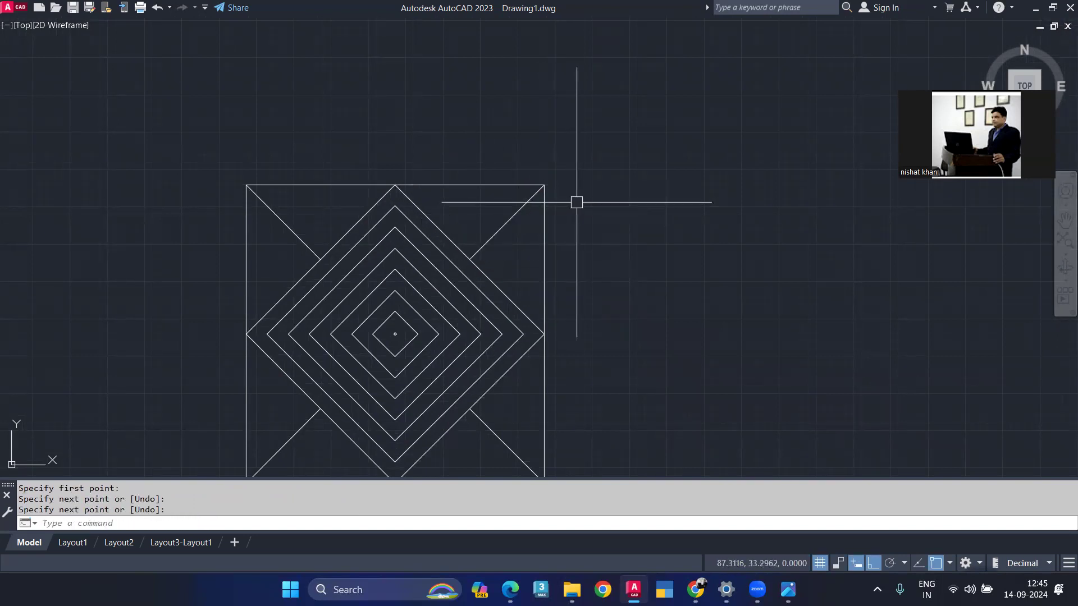
Abandon the extra line attempt and launch OFFSET with the O alias
scroll(585, 200, "down", 2)
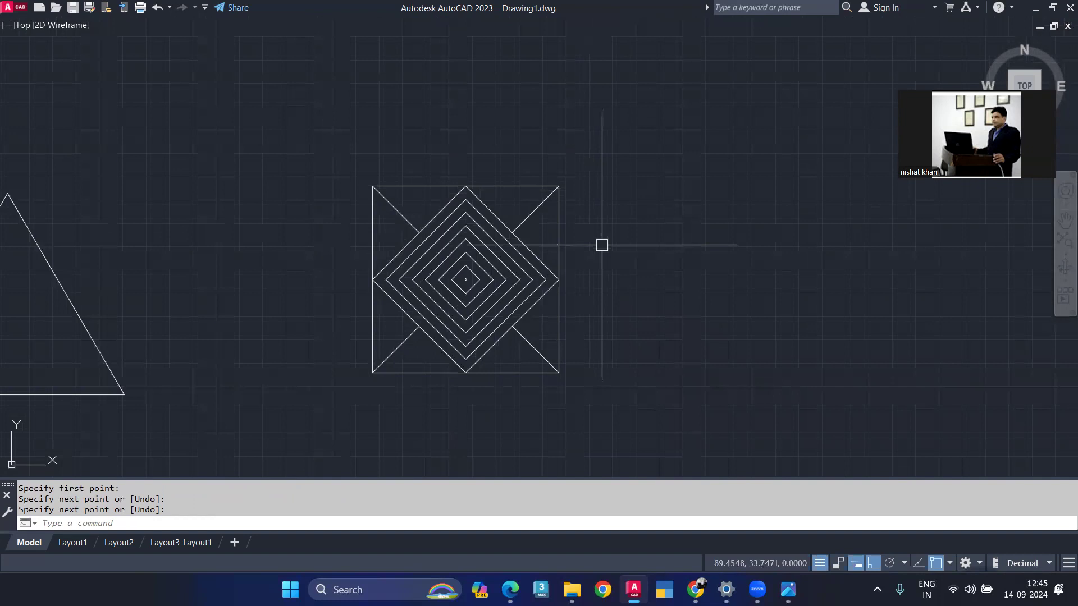
scroll(403, 215, "up", 2)
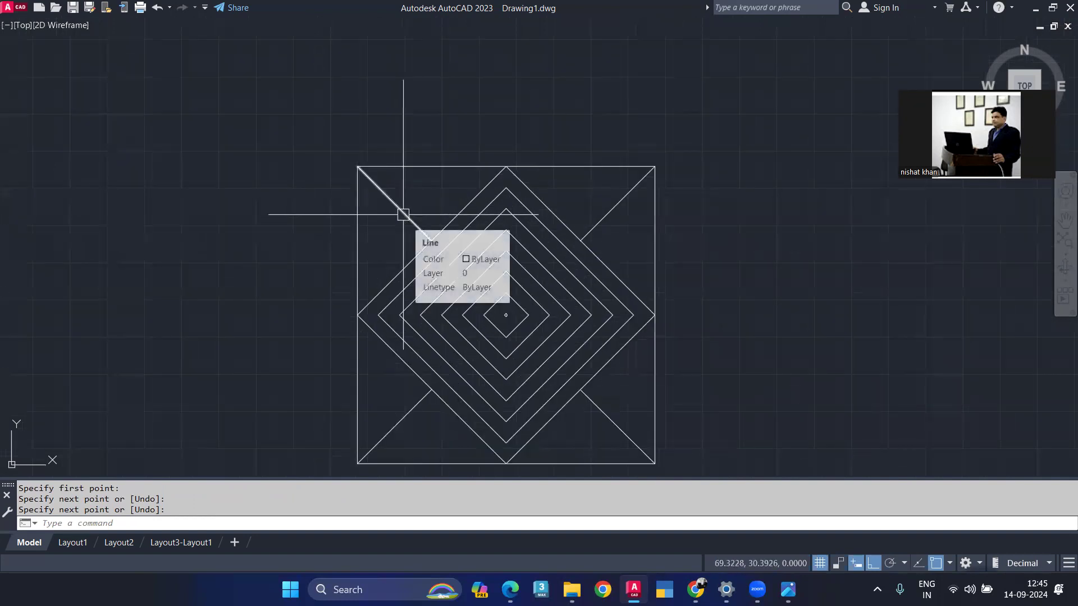
key("Return")
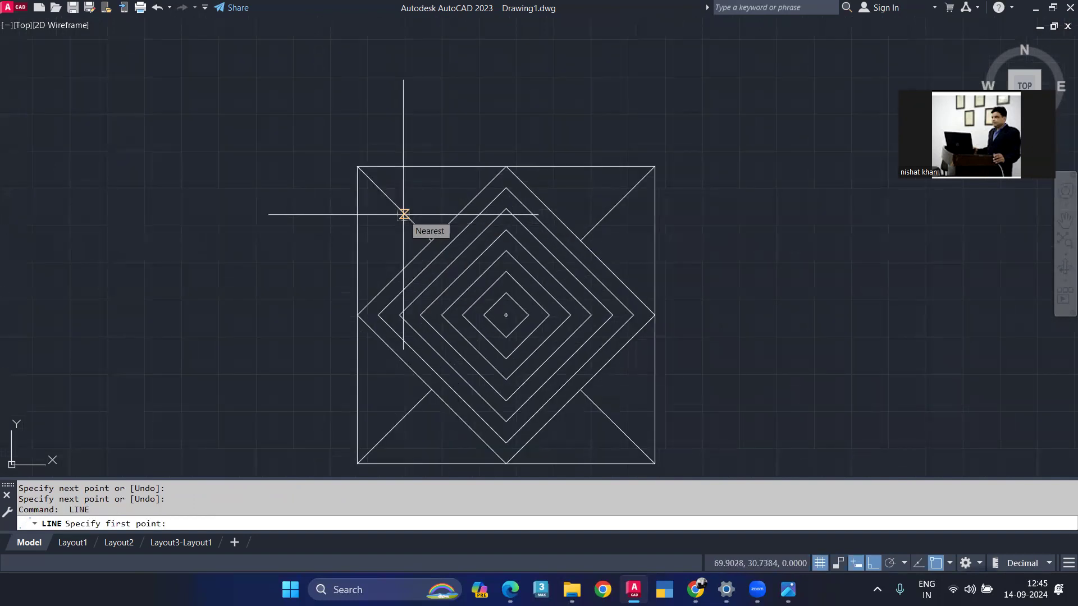
type("1")
key("Return")
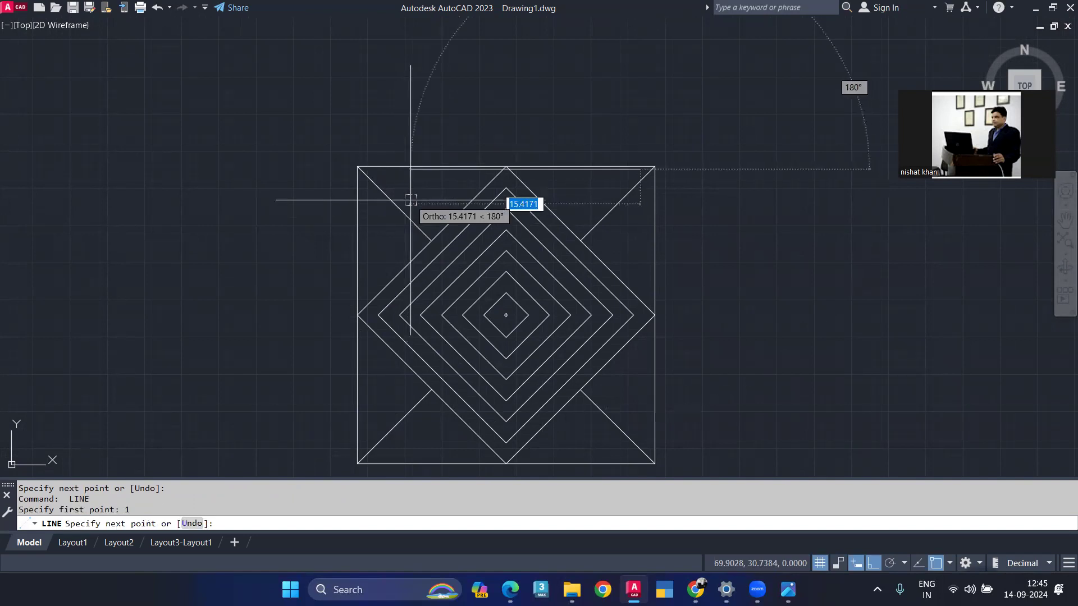
key("Escape")
type("o")
key("Return")
Set offset distance 1 and make repeated parallel copies of the upper-left diagonal
type("1")
key("Return")
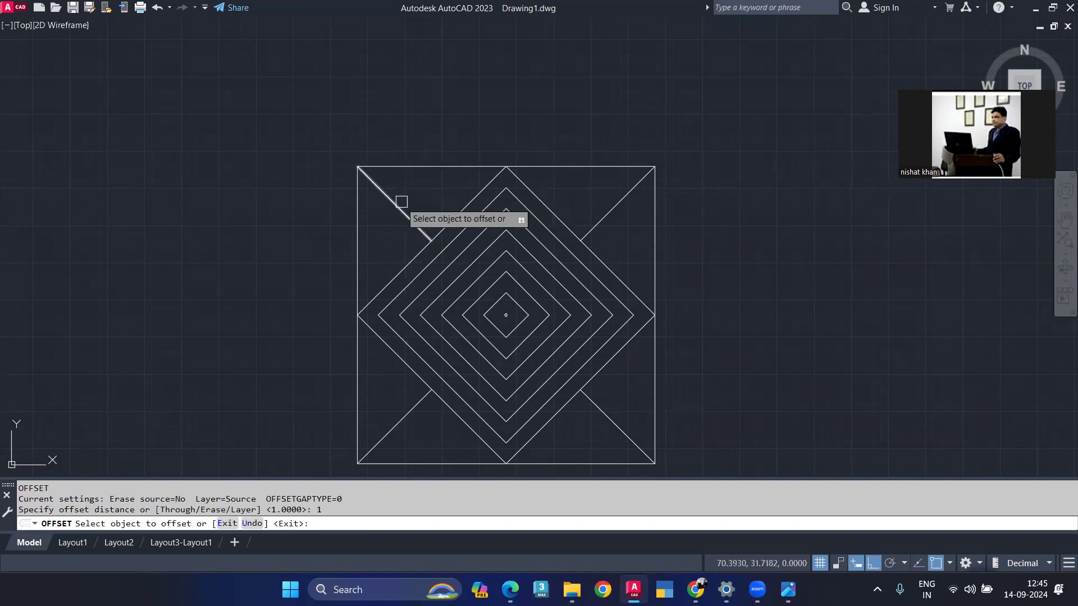
left_click(400, 209)
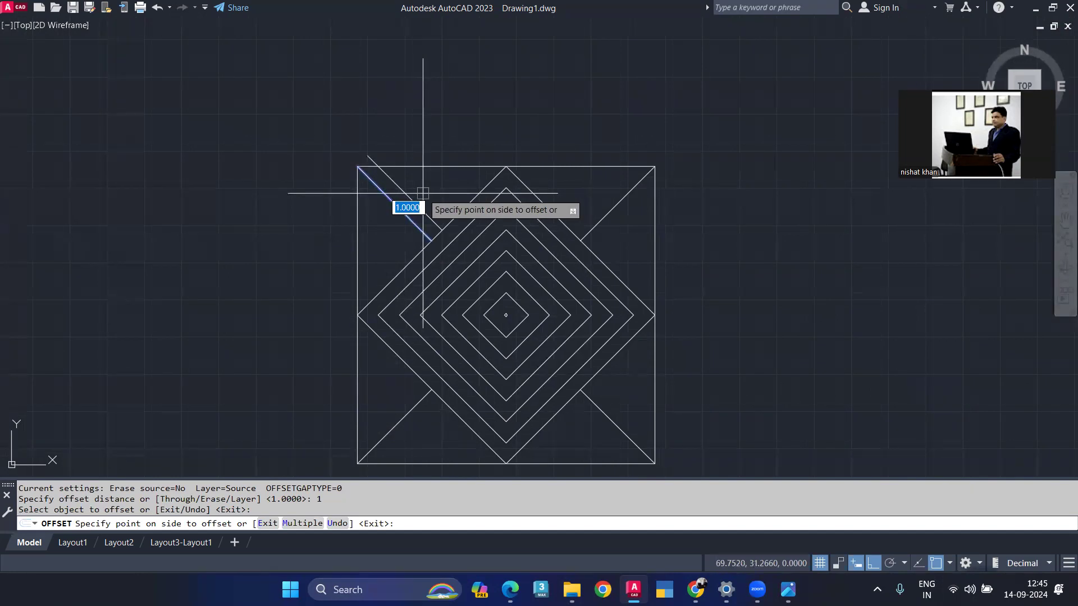
left_click(302, 523)
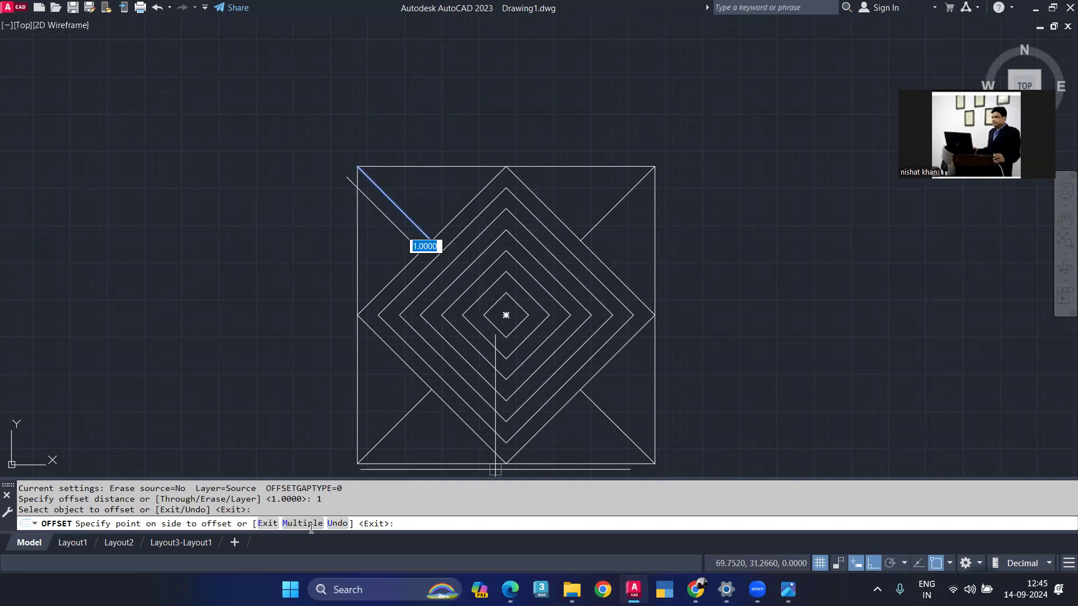
left_click(568, 121)
left_click(568, 121)
left_click(568, 121)
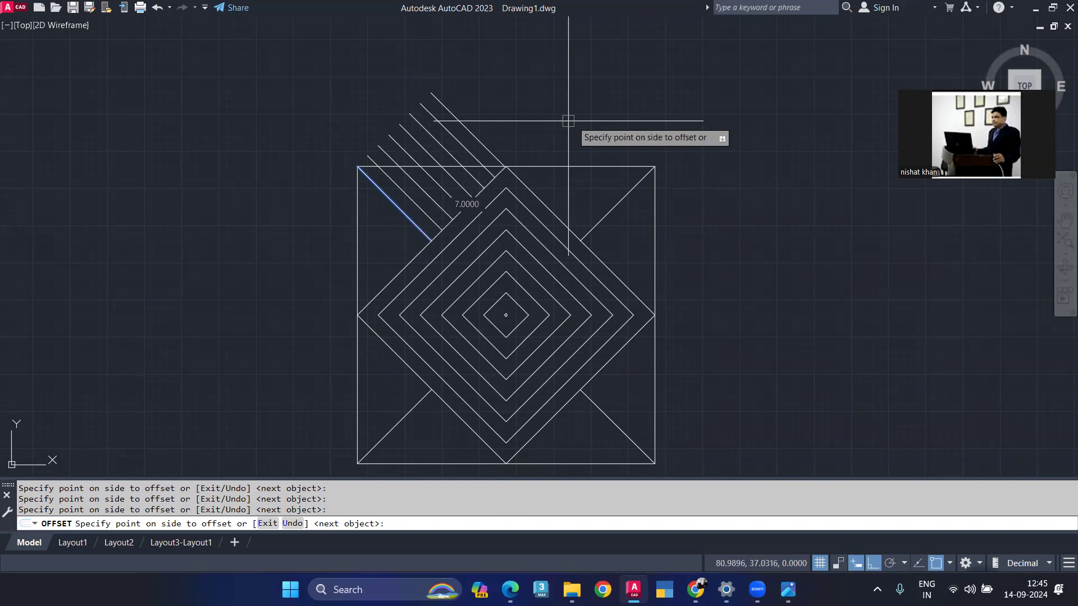
Add more 1-unit parallel lines on the other side of the upper-left diagonal
left_click(243, 301)
left_click(227, 315)
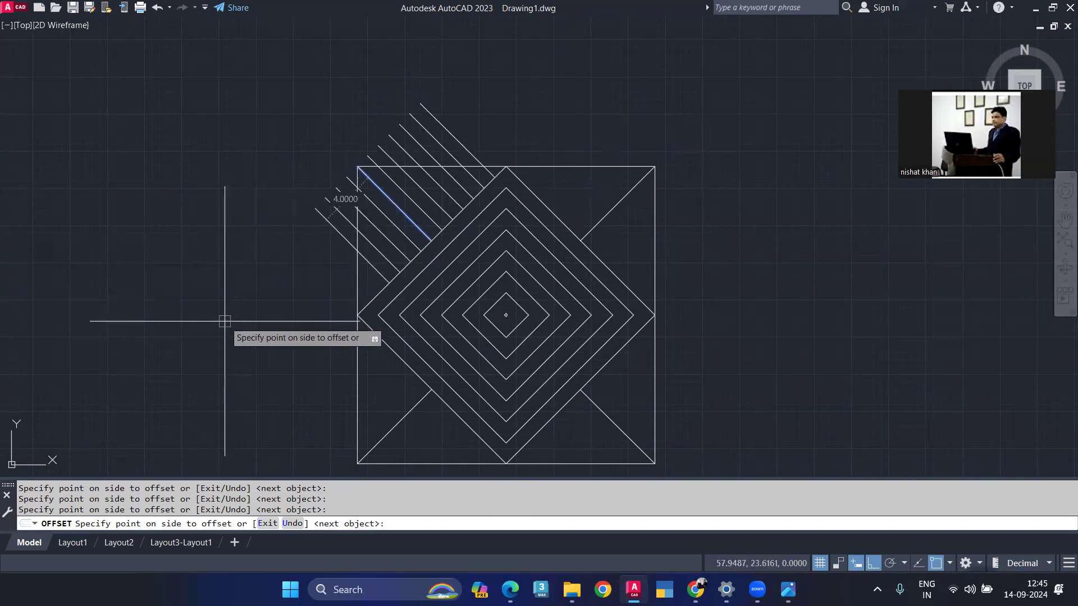
left_click(219, 341)
left_click(219, 341)
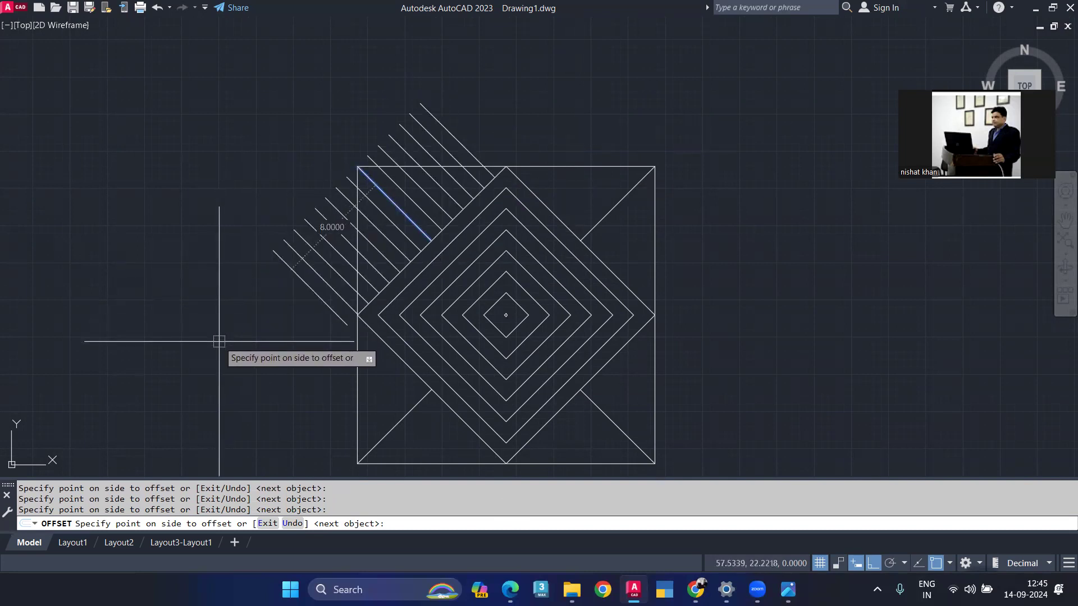
right_click(219, 341)
left_click(252, 353)
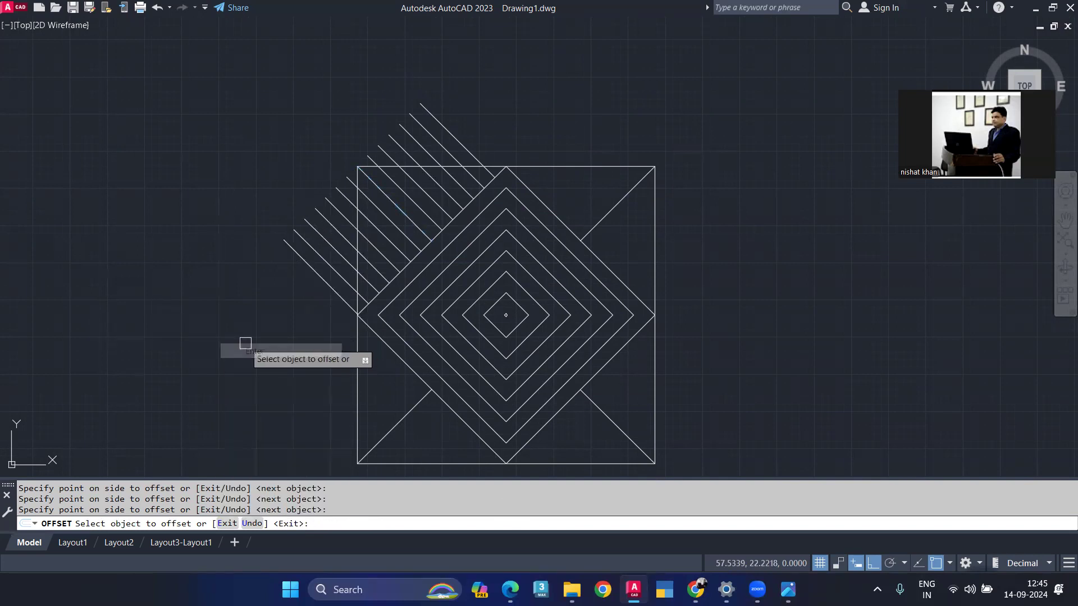
Offset the top diagonal once more, then end OFFSET and clear a mistyped command
left_click(478, 153)
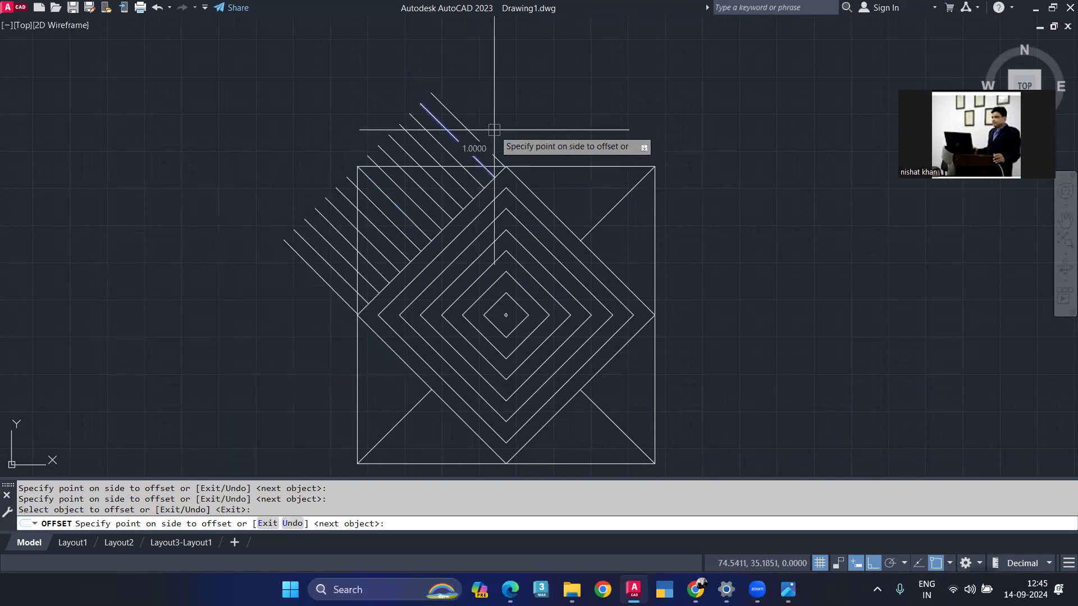
left_click(514, 126)
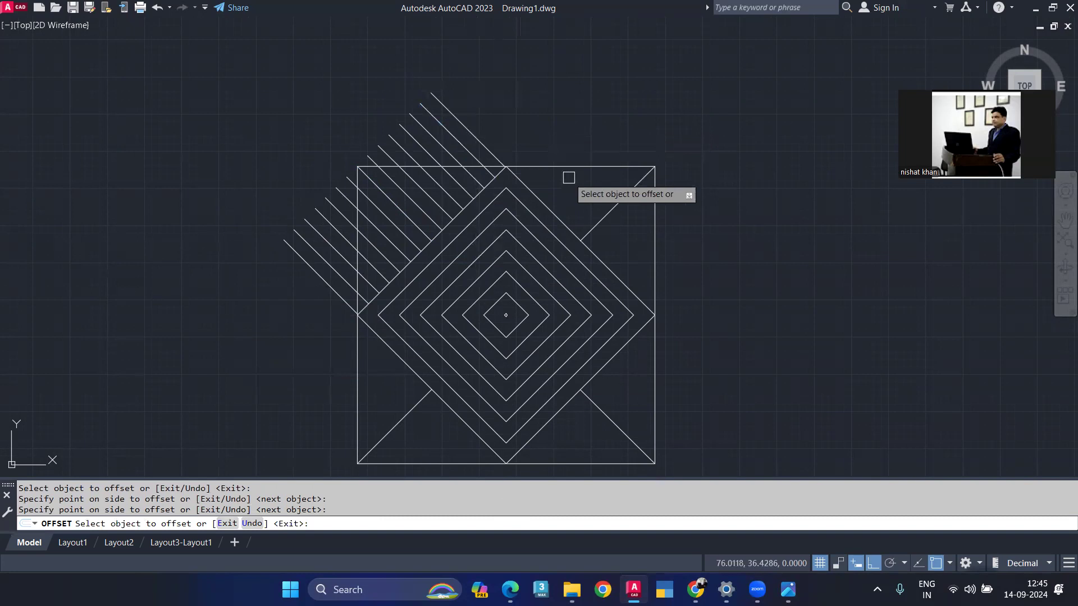
key("Escape")
type("trt")
key("Return")
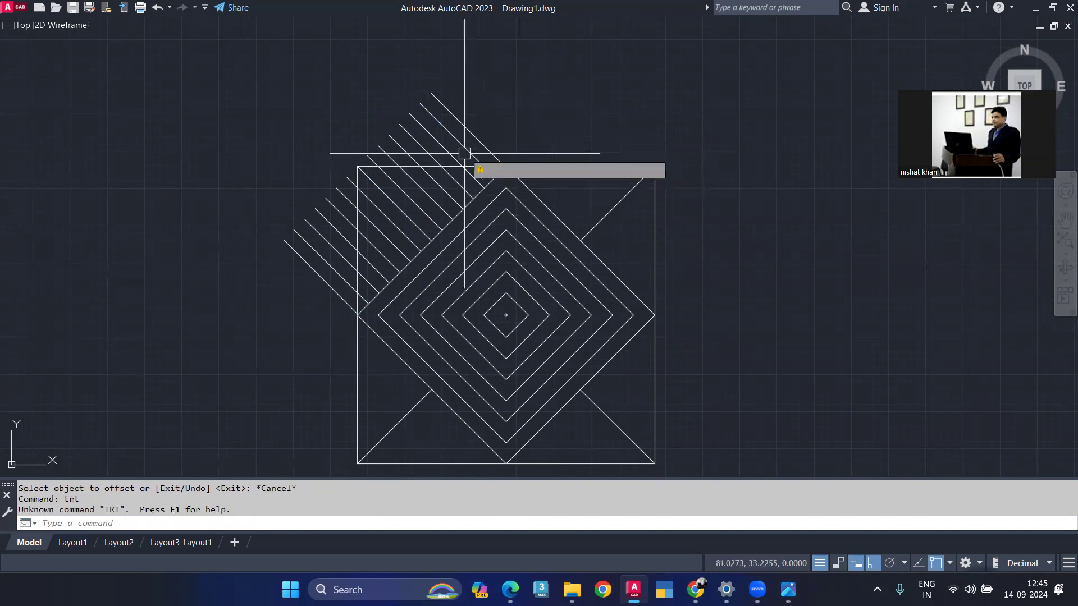
scroll(470, 150, "up", 2)
key("Escape")
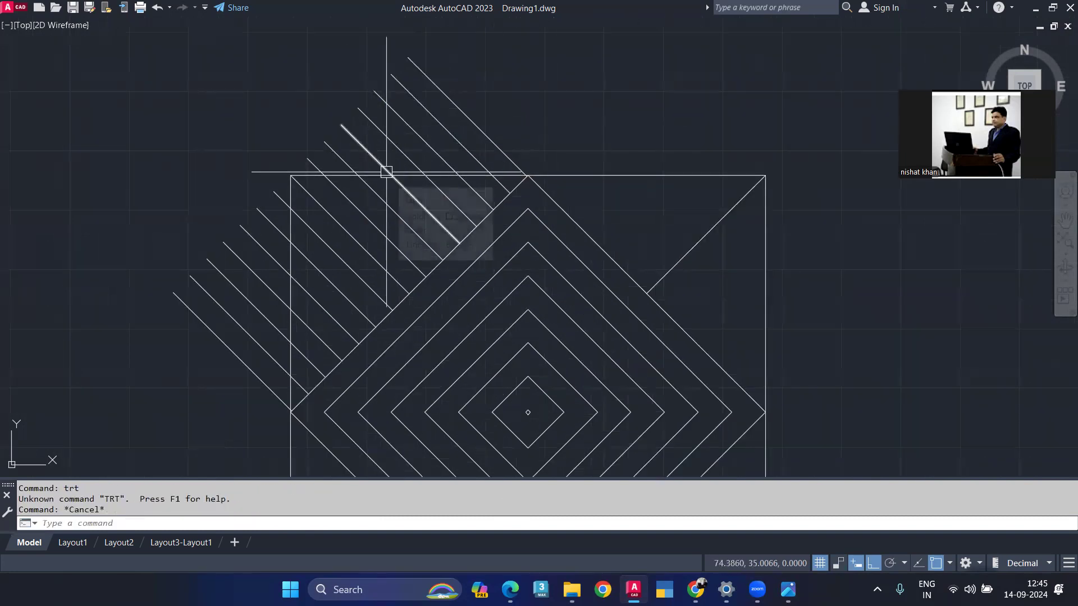
Trim the upper-left diagonals flush to the square's top and left edges using fence drags
type("tr")
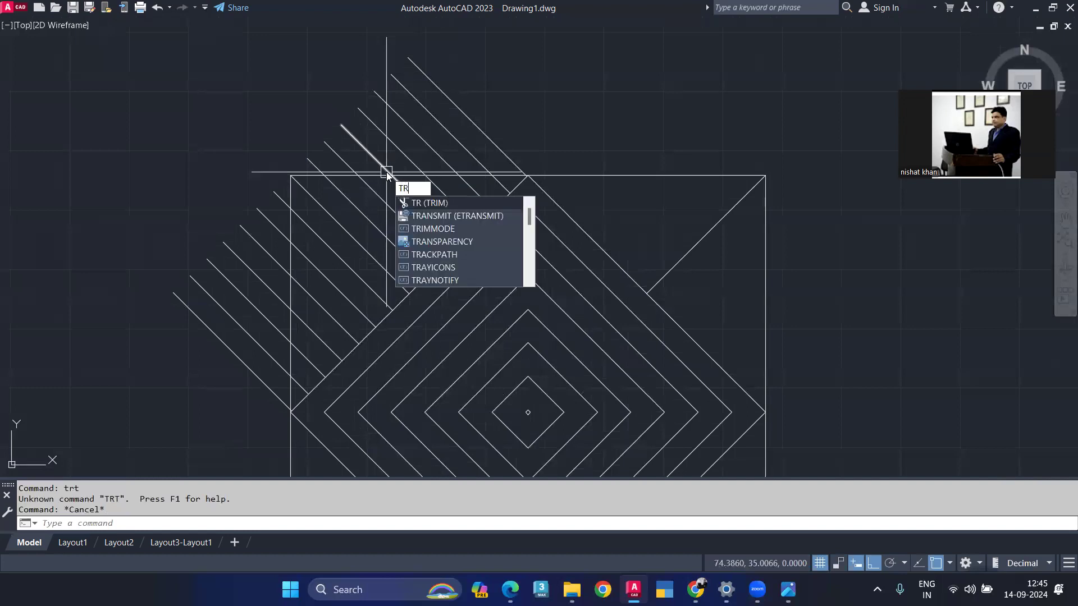
left_click(432, 203)
left_click_drag(556, 131, 303, 159)
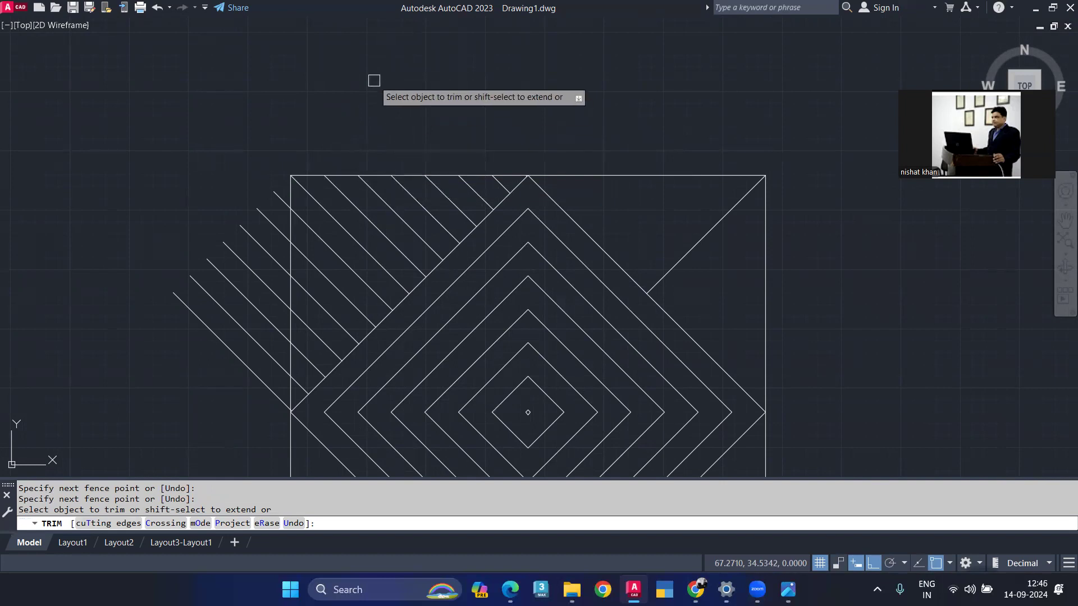
left_click_drag(283, 124, 256, 391)
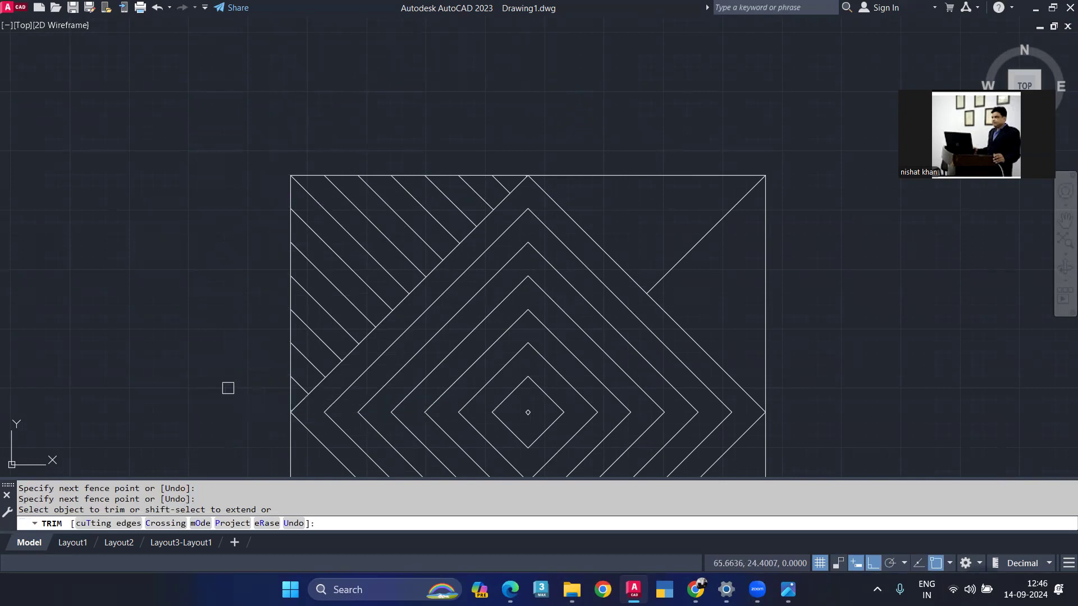
middle_click_drag(227, 387, 197, 329)
Run a 1-unit OFFSET on the upper-right corner line in Multiple mode
key("Return")
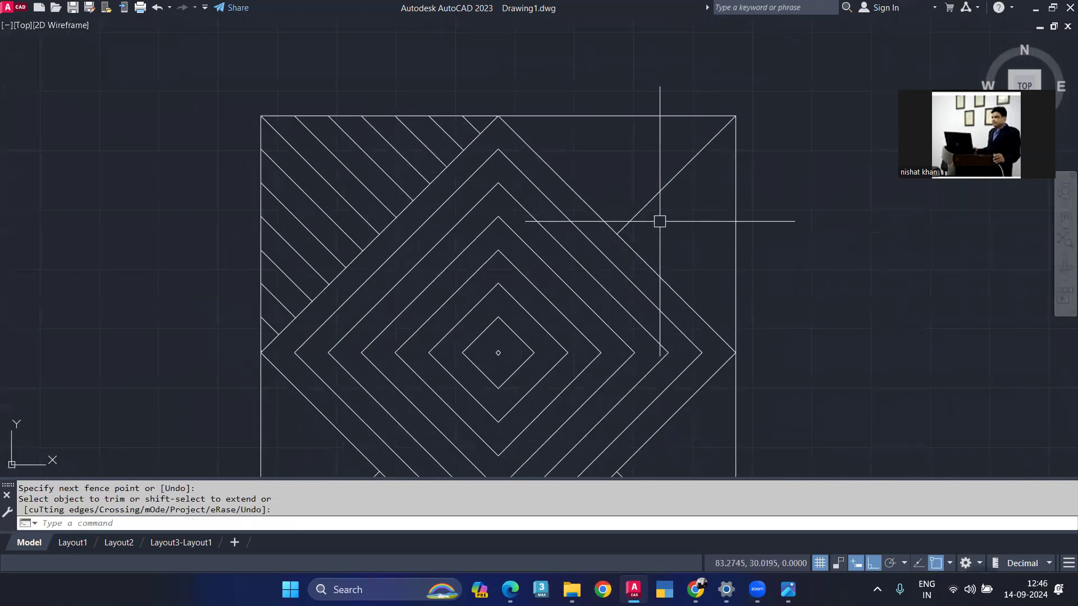
type("o")
key("Return")
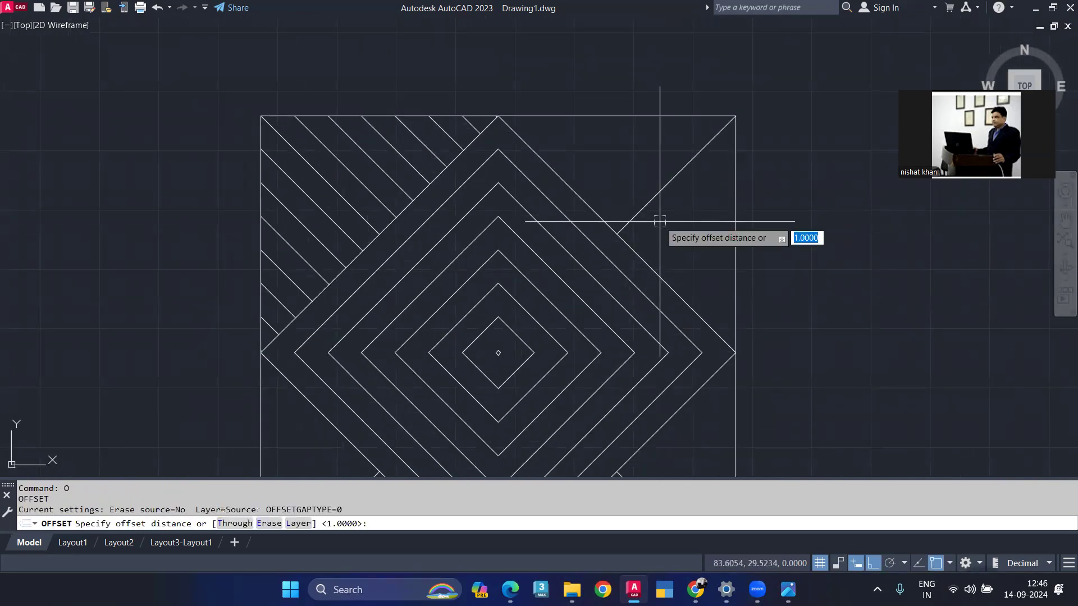
key("Return")
left_click(649, 202)
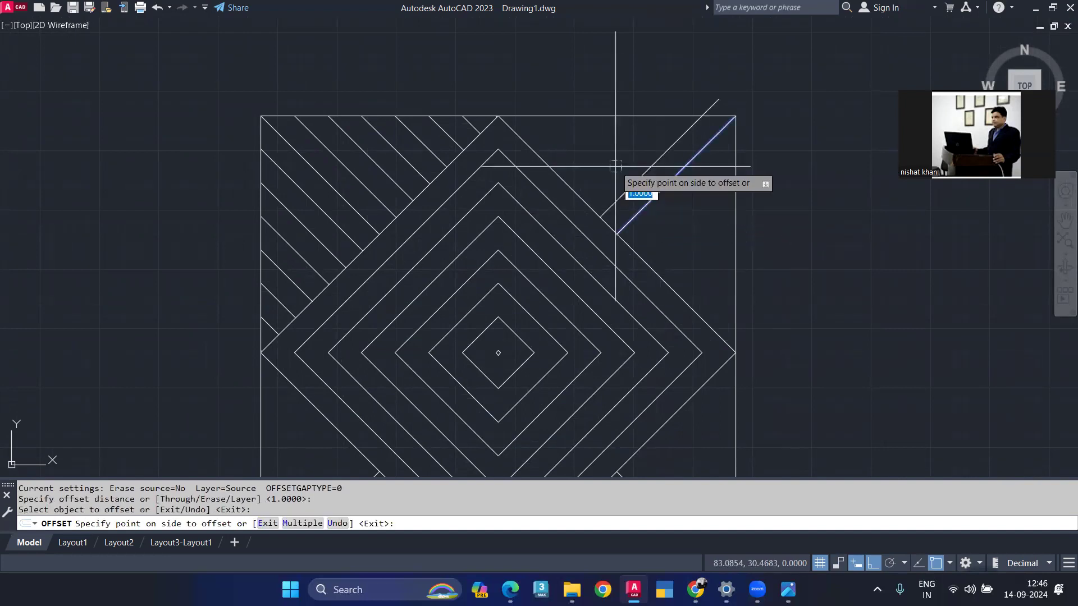
type("m")
key("Return")
Add four parallel lines on one side of the upper-right corner line
left_click(584, 141)
left_click(552, 124)
left_click(519, 105)
left_click(484, 81)
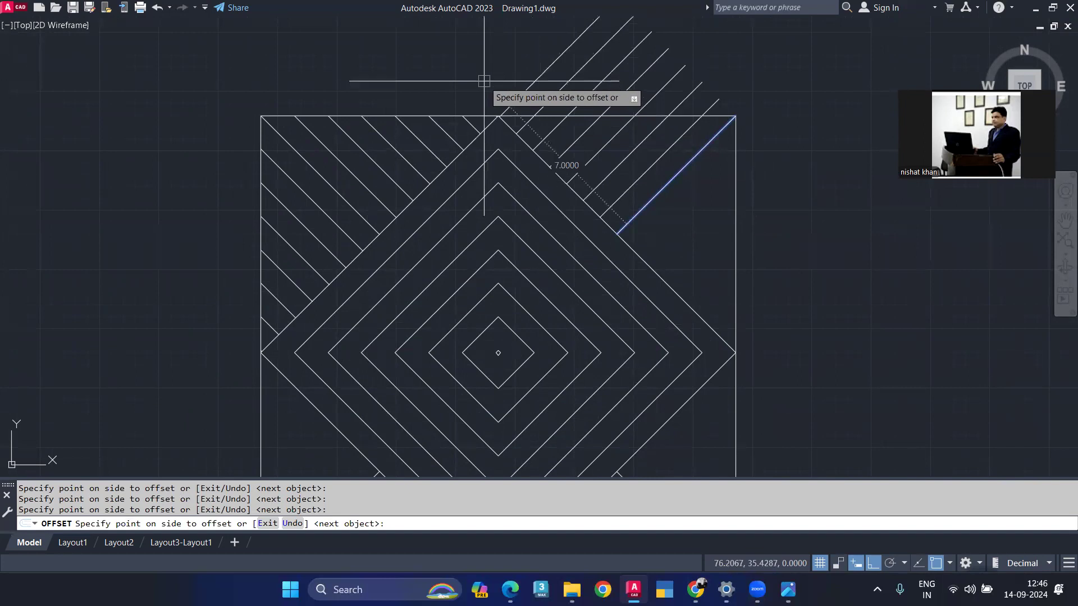
right_click(484, 80)
left_click(518, 89)
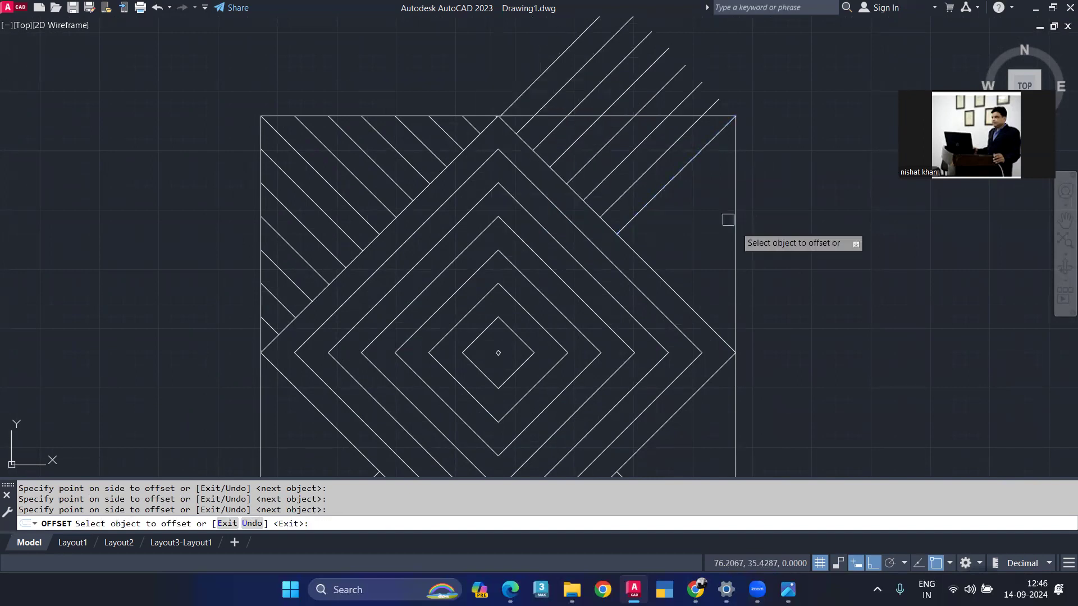
Add parallel lines on the other side of the upper-right corner line
left_click(638, 212)
left_click(693, 290)
left_click(724, 303)
left_click(756, 312)
left_click(806, 366)
middle_click_drag(804, 375, 758, 272)
left_click(770, 284)
middle_click_drag(727, 342, 715, 200)
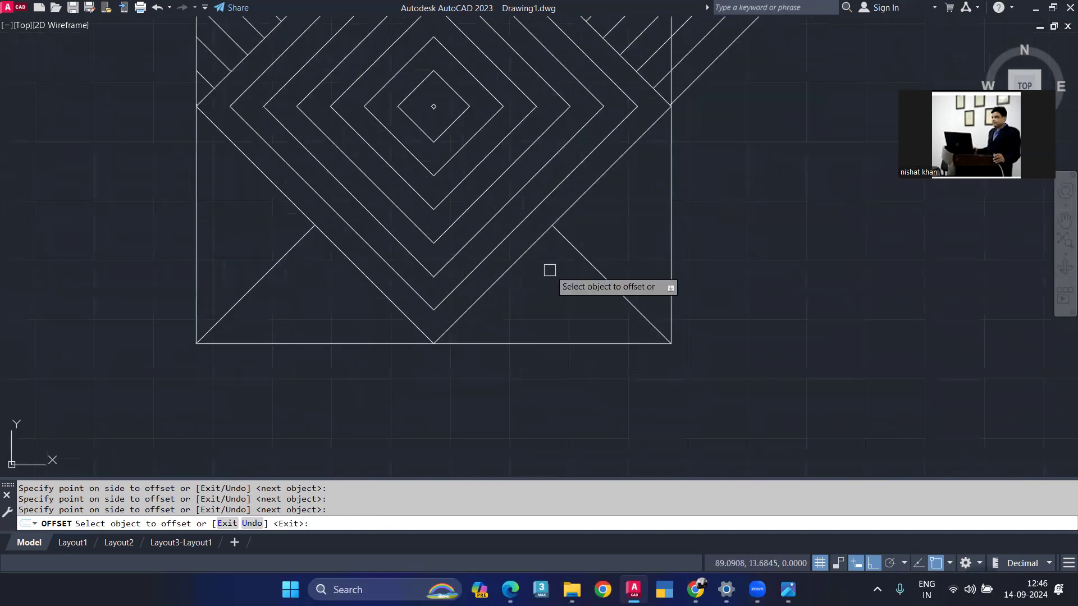
Add parallel lines from the lower-right corner line toward the corner
left_click(577, 251)
left_click(533, 326)
left_click(512, 367)
left_click(491, 402)
left_click(480, 413)
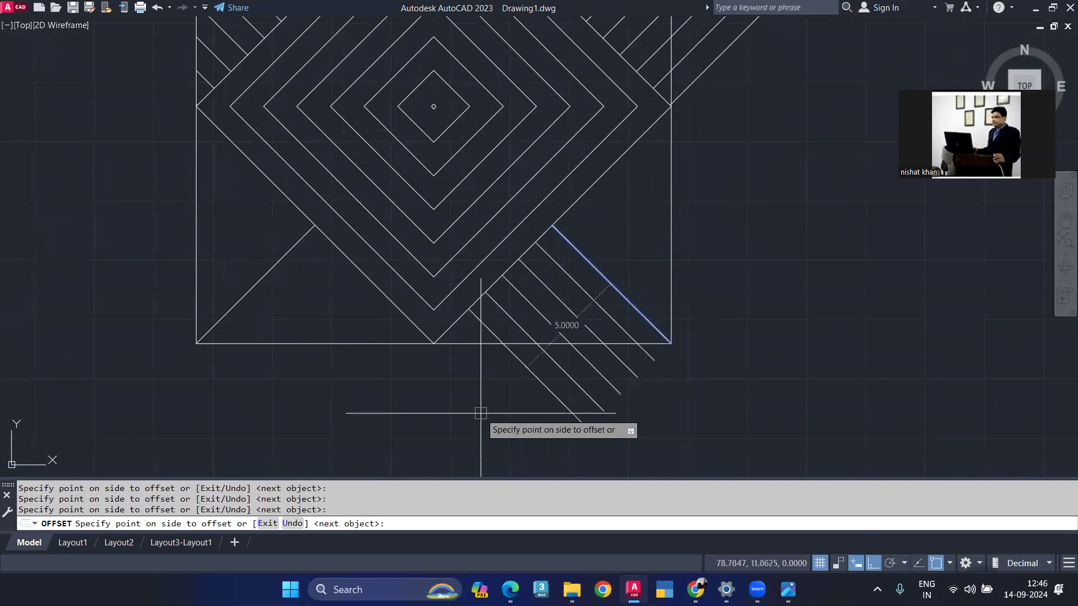
left_click(460, 427)
key("Return")
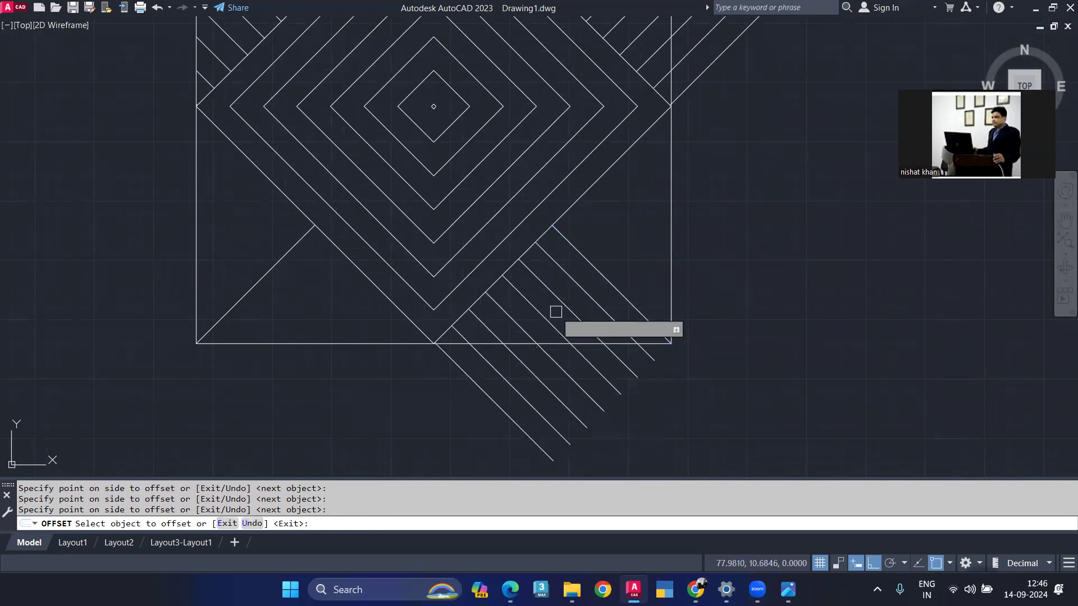
Add parallel lines on the lower-right corner line's outer side, out to 7 units
left_click(605, 277)
left_click(673, 216)
left_click(699, 188)
left_click(721, 157)
left_click(742, 130)
left_click(761, 128)
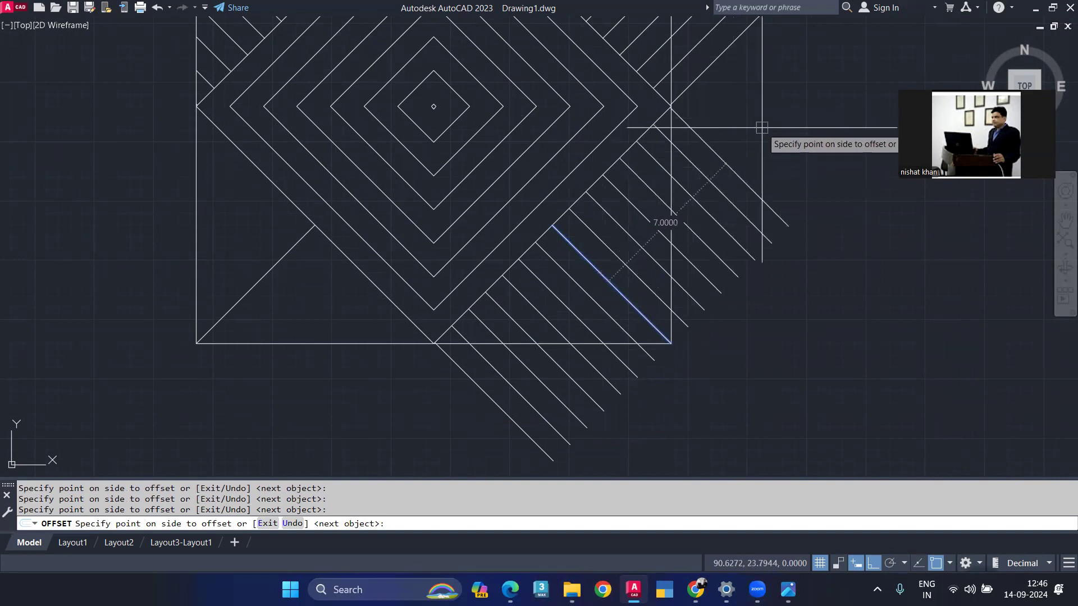
key("Return")
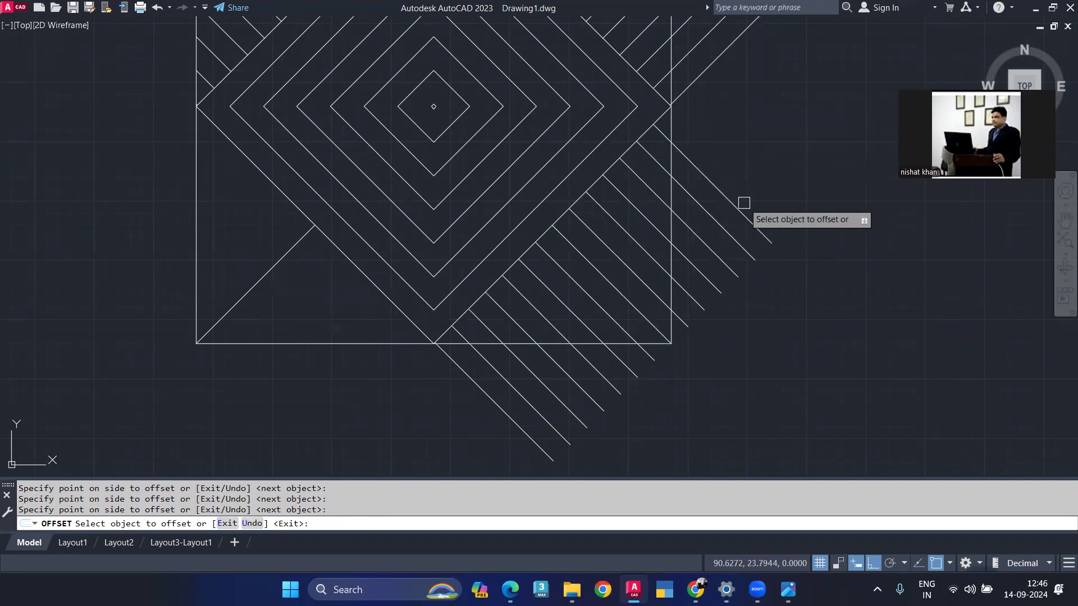
left_click(742, 214)
left_click(770, 195)
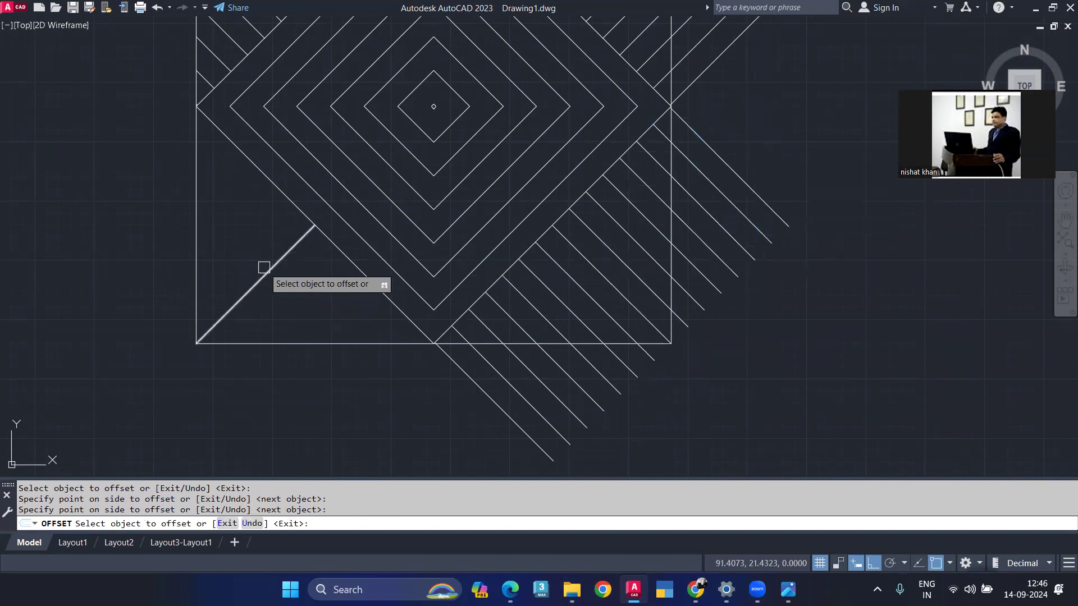
Add parallel lines on the upper-left side of the lower-left corner line
left_click(264, 267)
left_click(168, 238)
left_click(141, 222)
left_click(118, 205)
left_click(103, 179)
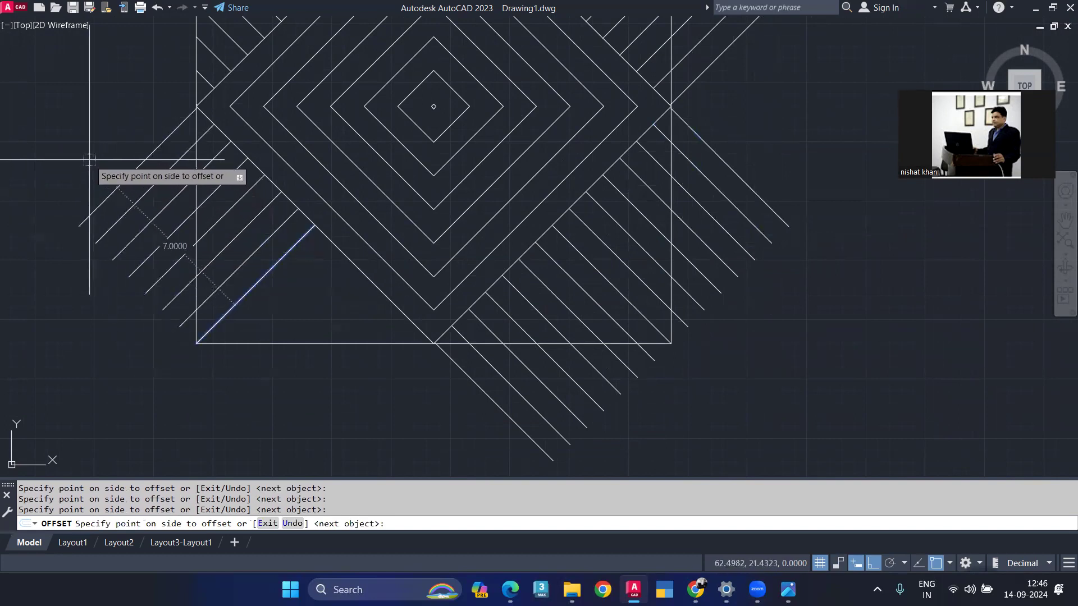
left_click(89, 159)
Add parallel lines below the lower-left corner line
left_click(236, 304)
left_click(325, 390)
left_click(365, 404)
left_click(409, 414)
left_click(405, 406)
left_click(406, 406)
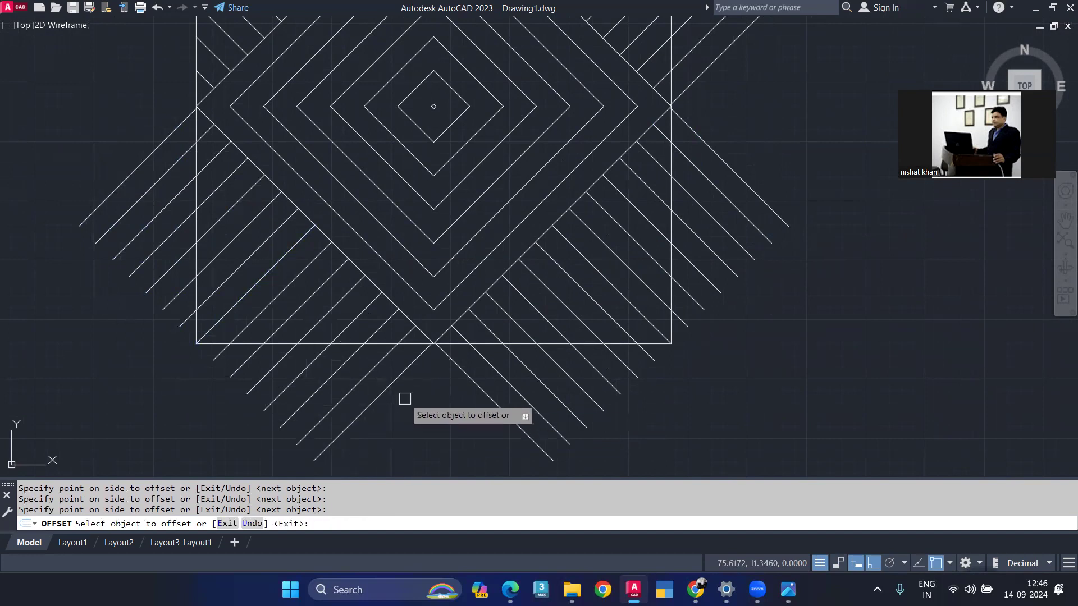
scroll(375, 253, "down", 4)
Using TRIM (TR), cut diagonals overhanging the square's upper-right and right edges
key("Return")
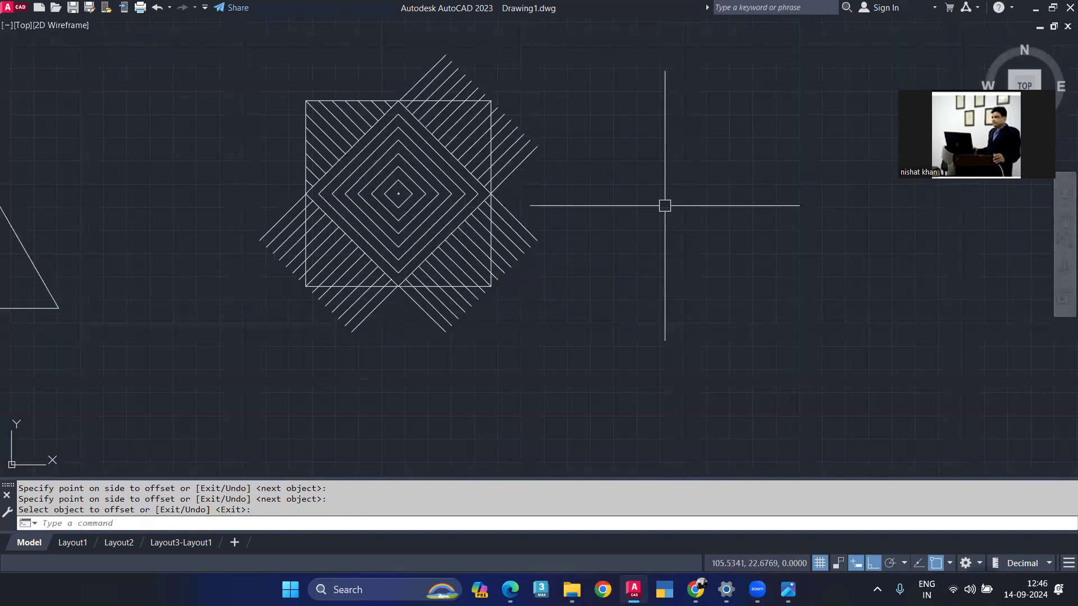
type("tr")
key("Return")
scroll(494, 109, "up", 4)
left_click_drag(481, 90, 506, 363)
middle_click_drag(499, 362, 515, 186)
left_click_drag(517, 188, 511, 357)
Trim the overhang past the bottom, left and top edges, then end TRIM
middle_click_drag(525, 402, 559, 232)
mouse_move(559, 228)
left_mouse_down()
mouse_move(434, 225)
mouse_move(263, 241)
mouse_move(72, 205)
left_mouse_up()
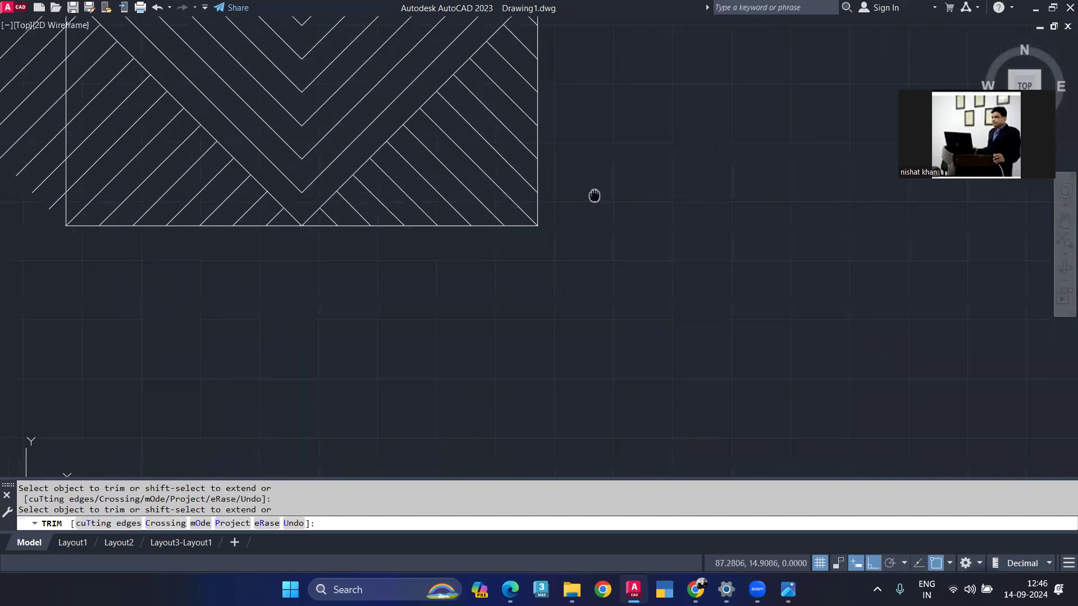
middle_click_drag(595, 192, 794, 330)
left_click_drag(246, 106, 251, 337)
middle_click_drag(202, 234, 289, 550)
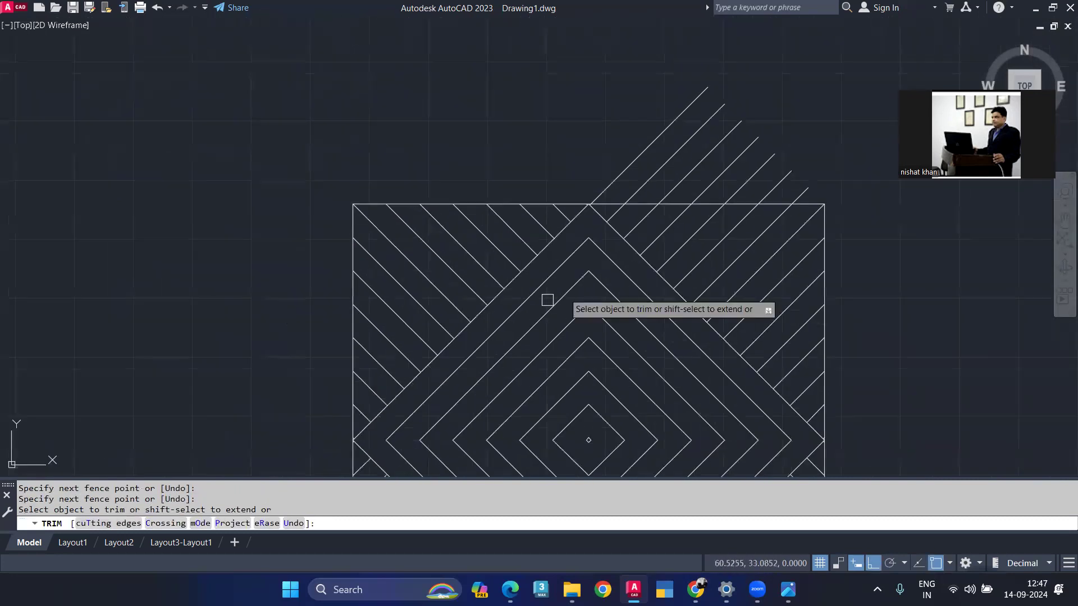
left_click_drag(817, 190, 590, 151)
scroll(505, 138, "down", 2)
middle_click_drag(486, 129, 305, 111)
key("Return")
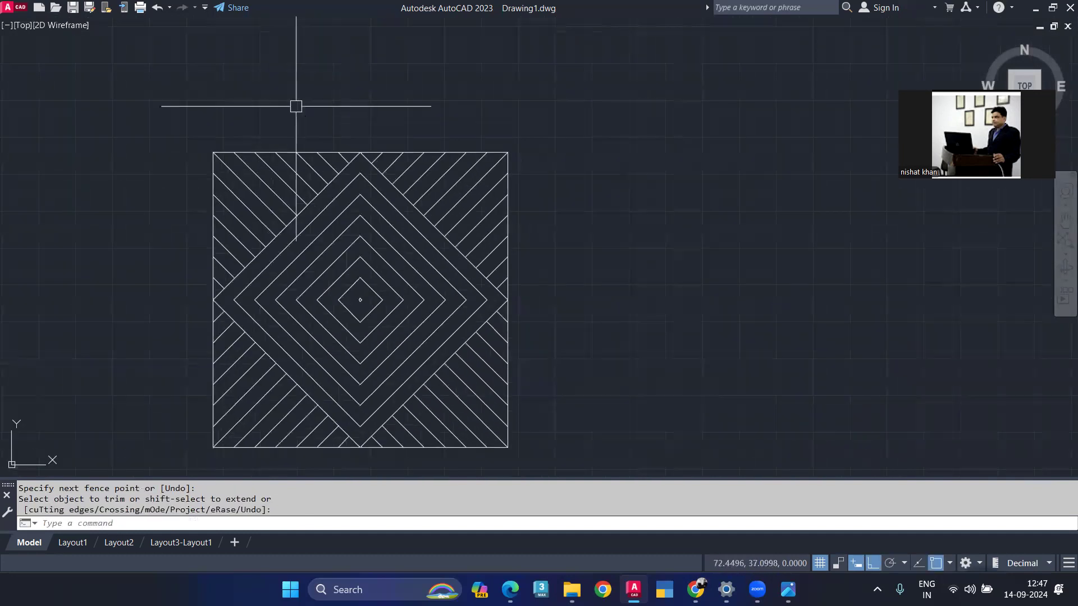